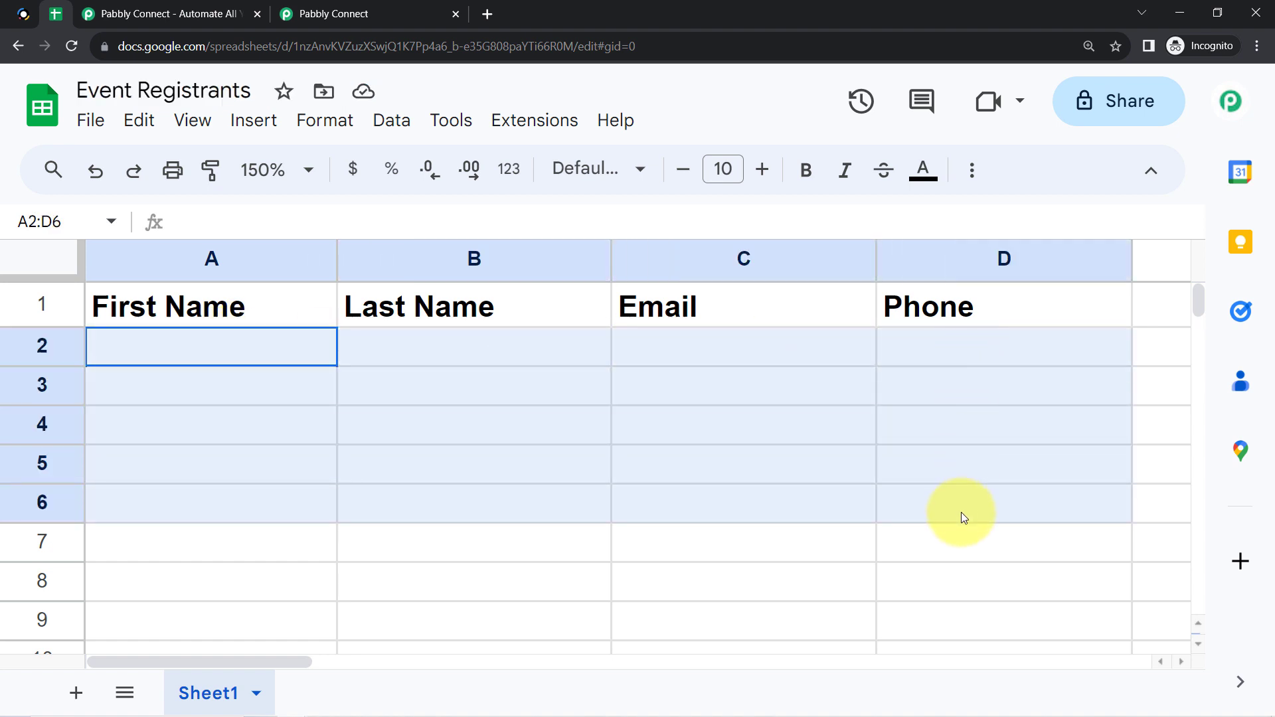
Examine the Sessions events list, the Event Registrants sheet, and the Pabbly Connect landing page and dashboard.
click(23, 13)
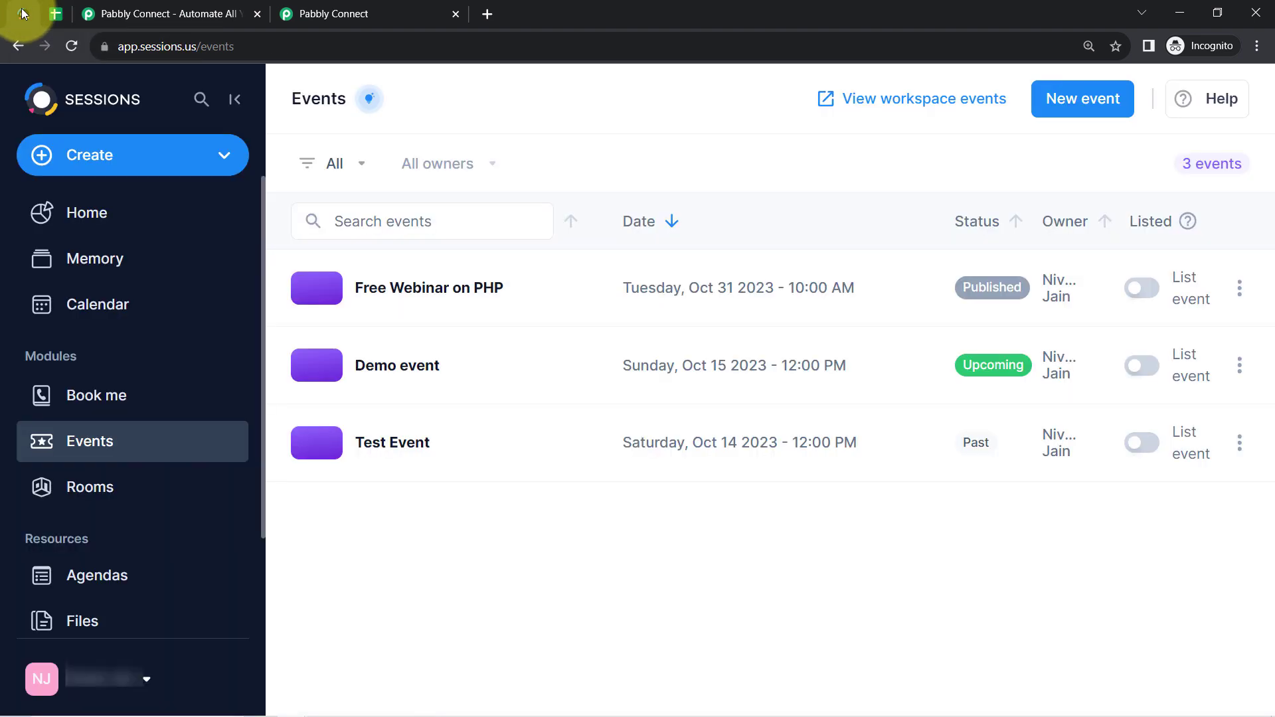
click(60, 14)
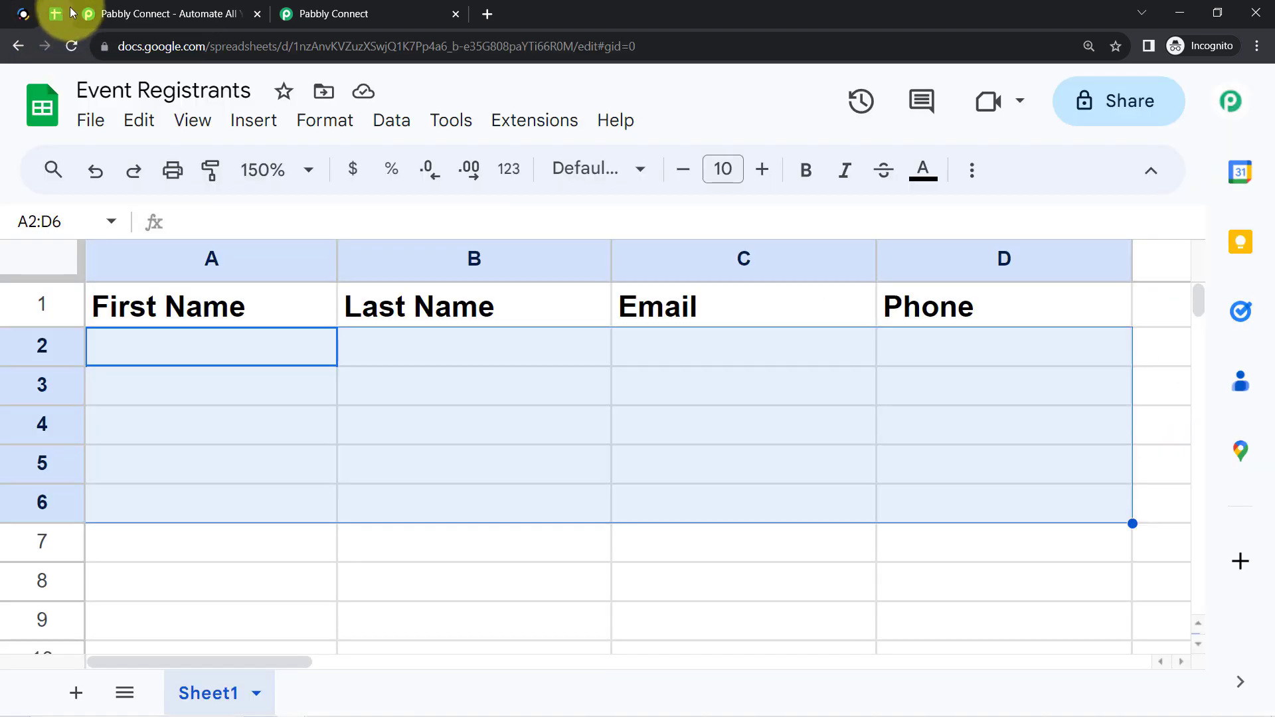
click(96, 10)
drag(138, 46, 249, 52)
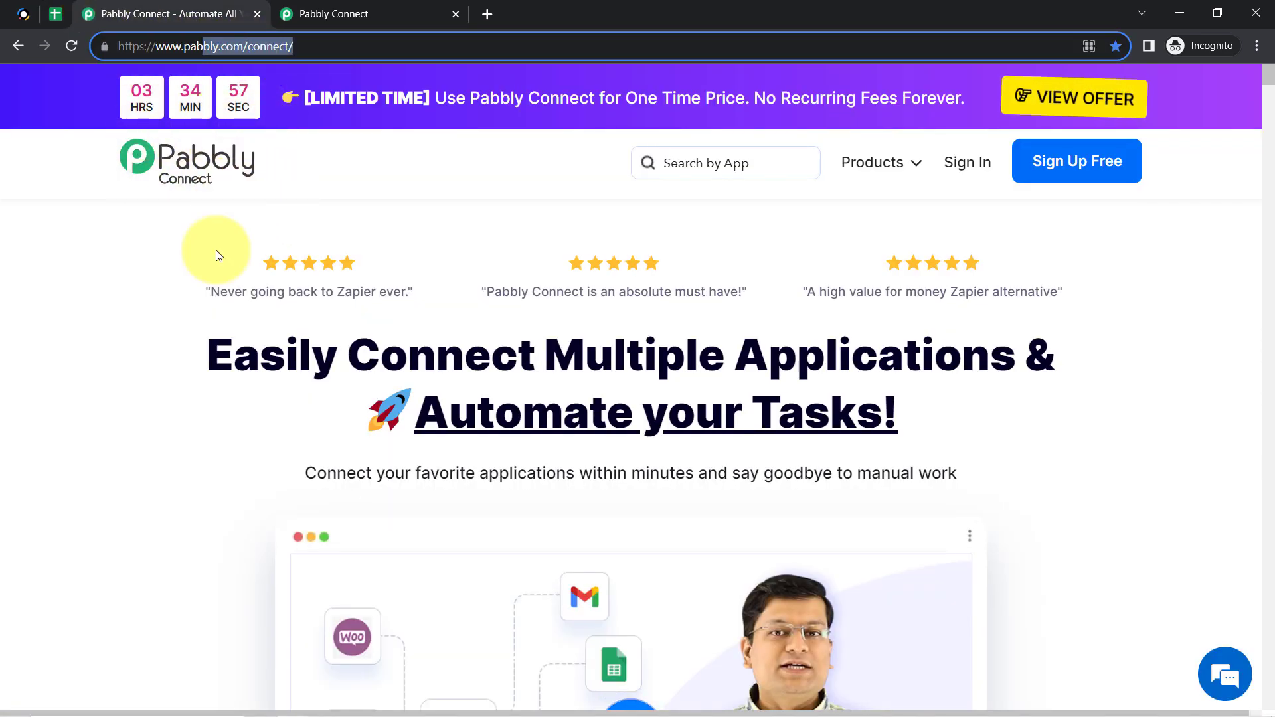
drag(229, 351, 936, 465)
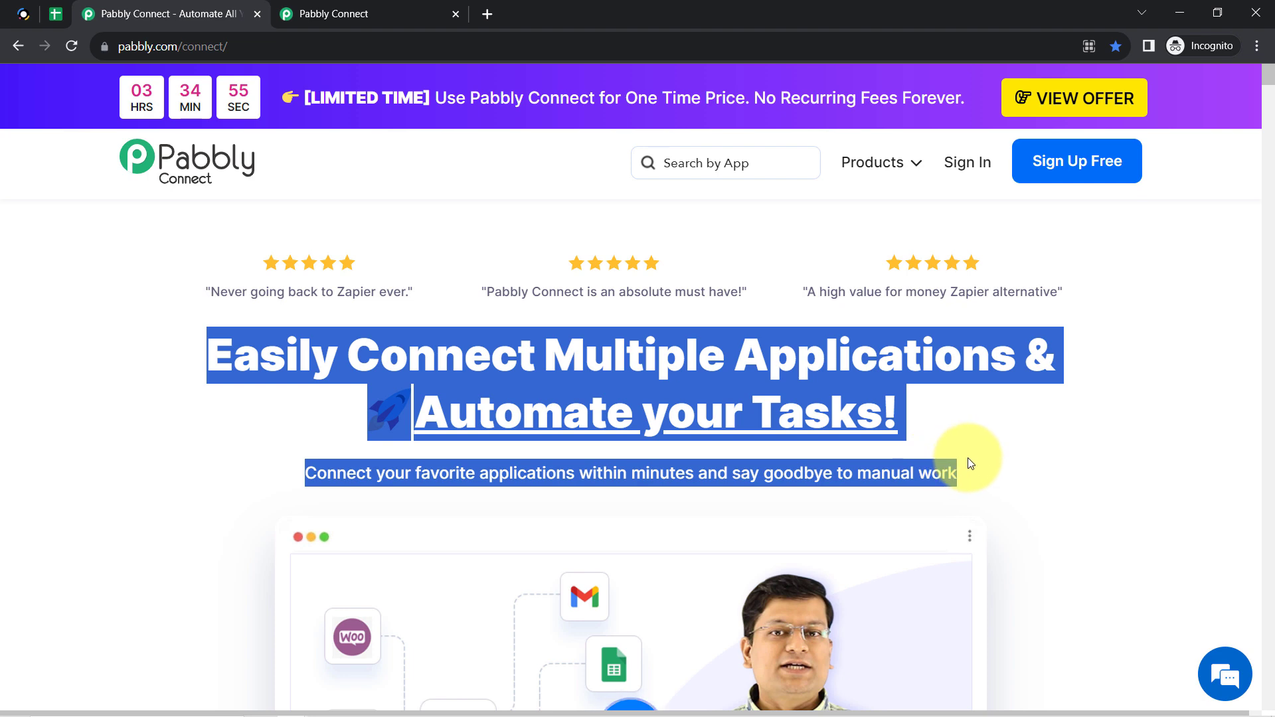
click(339, 14)
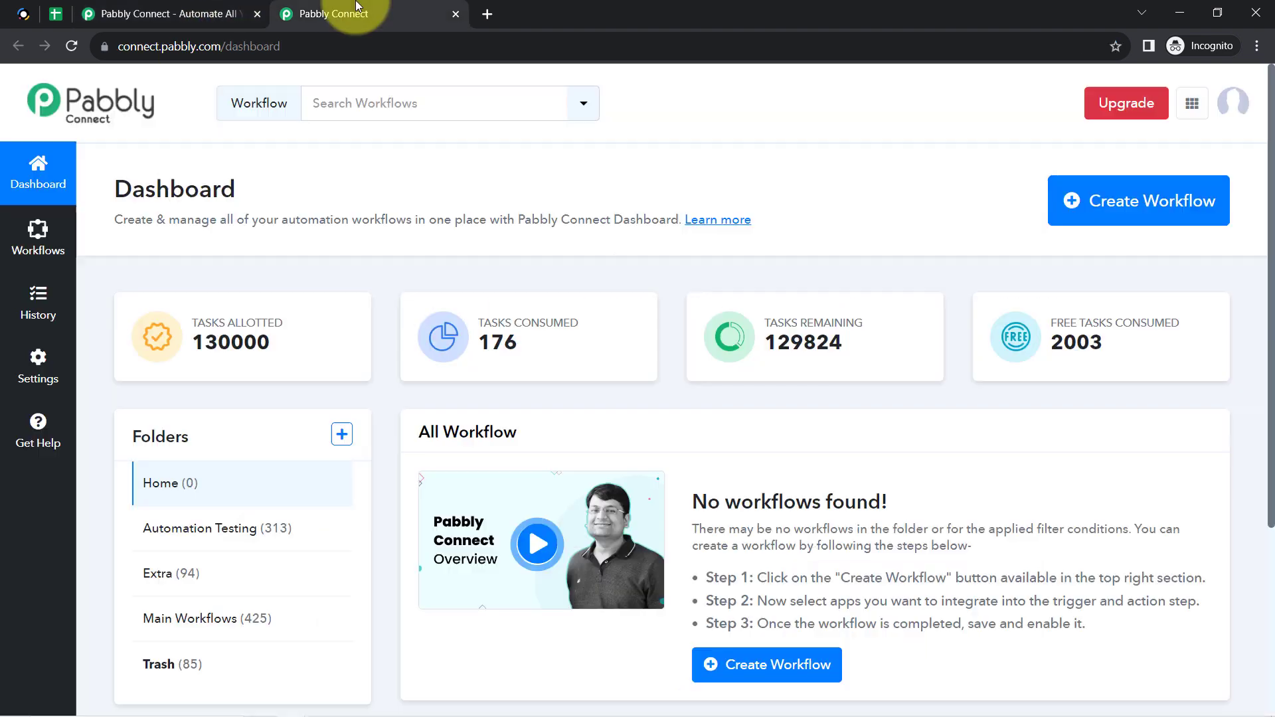
click(170, 14)
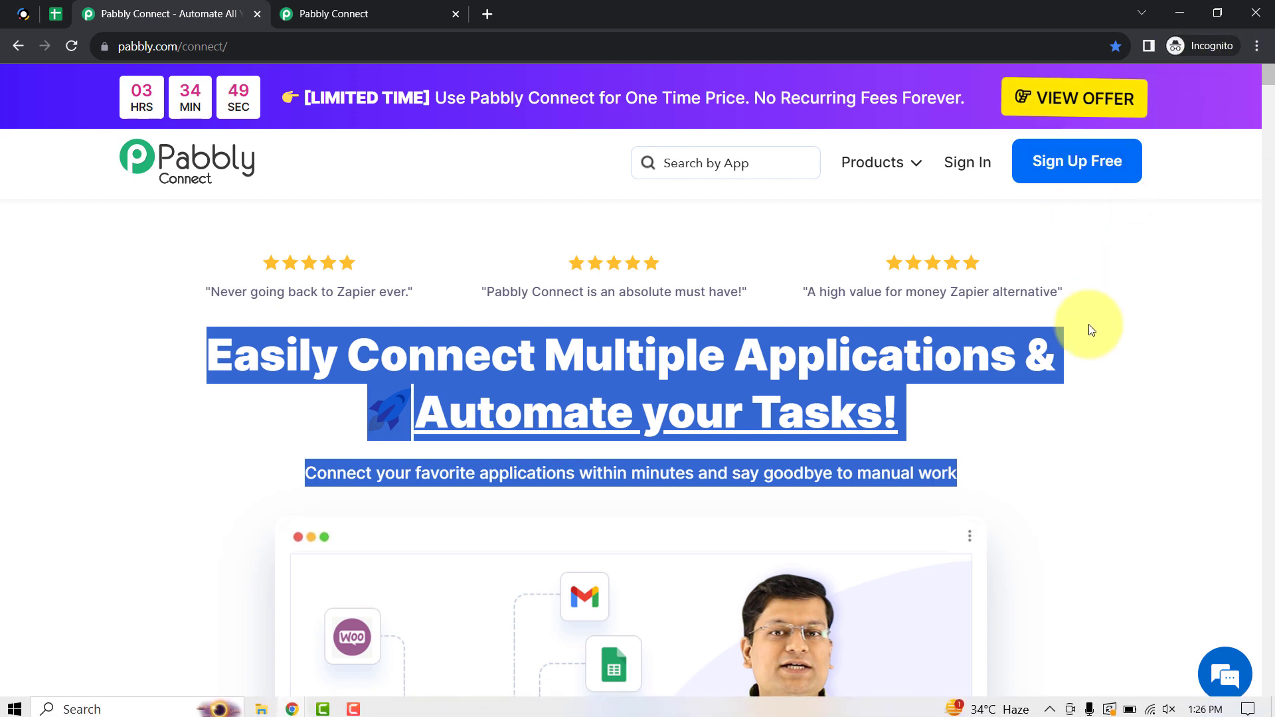
click(1058, 164)
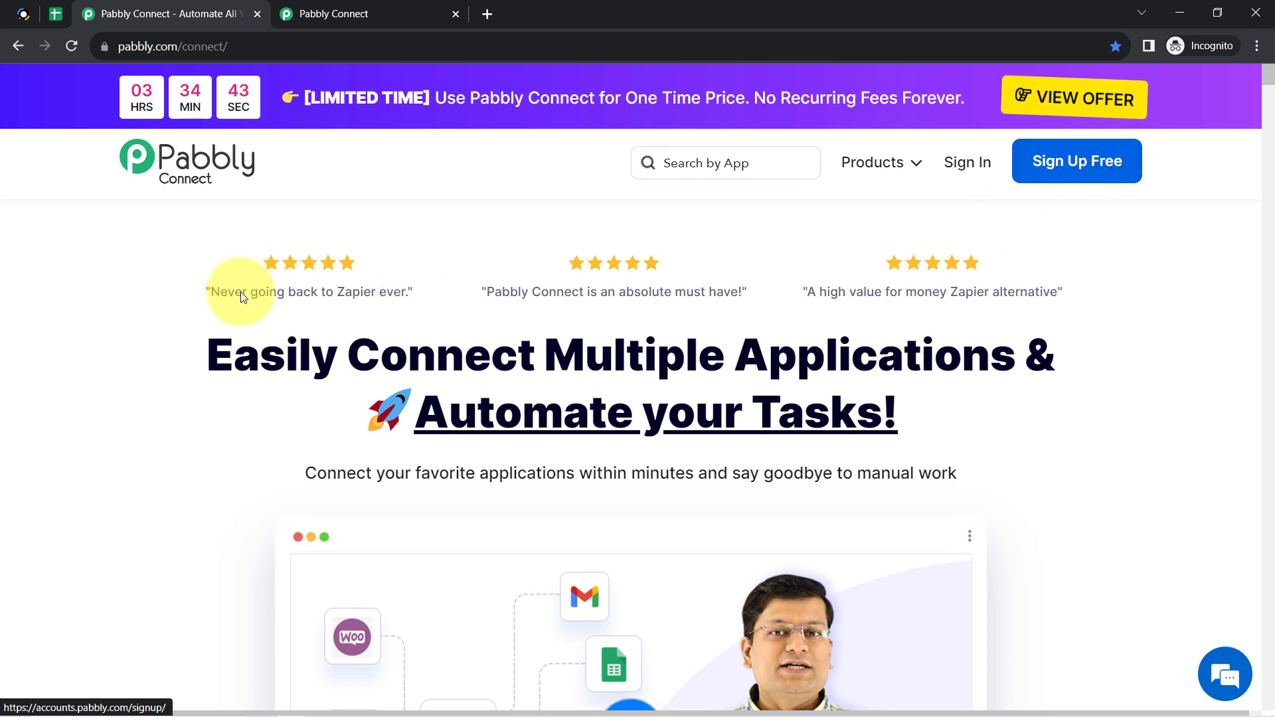
From the Pabbly Connect dashboard, create a workflow named "Add Sessions Event Registrants to Google Sheets" in the Main Workflows folder.
click(340, 14)
double_click(169, 174)
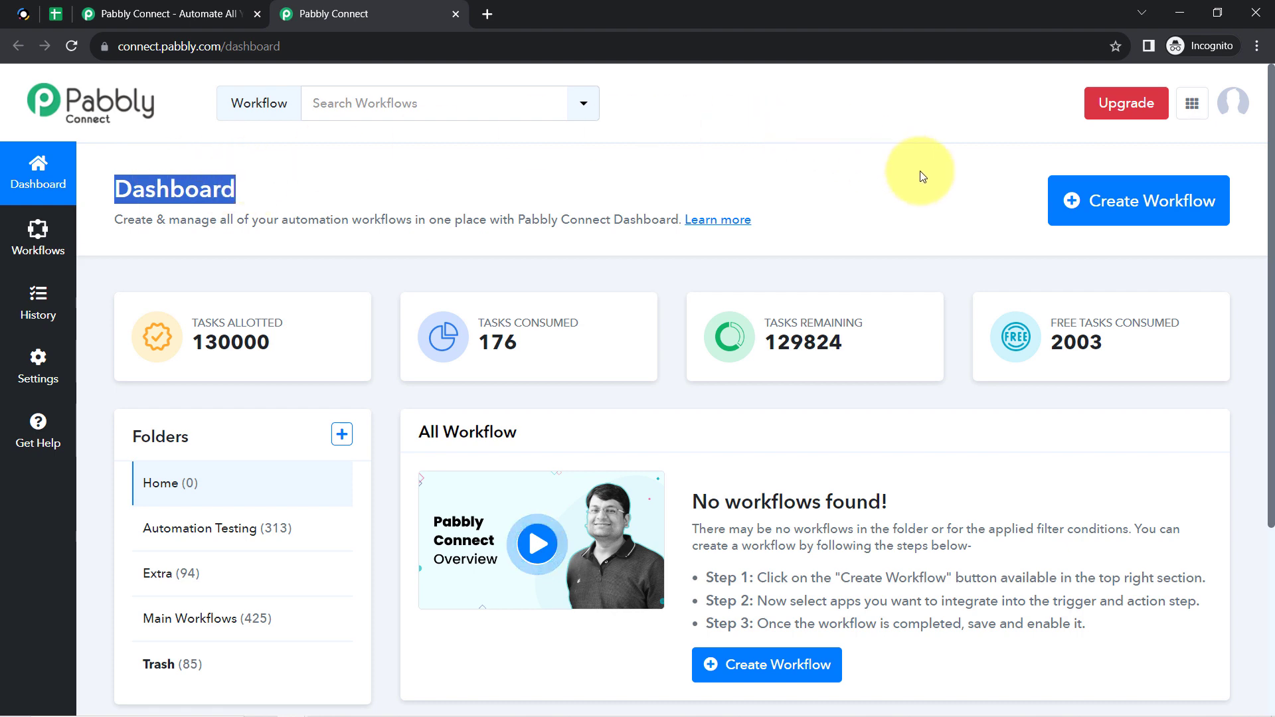
click(1079, 199)
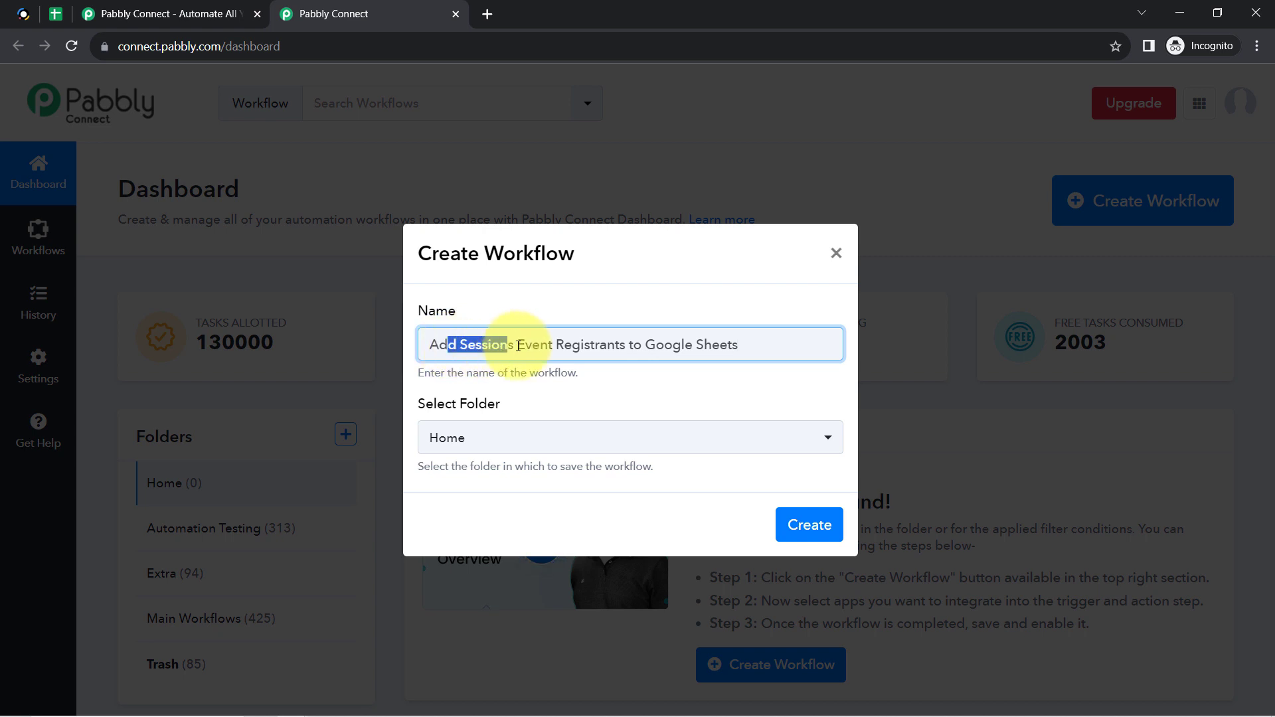
drag(628, 343, 726, 350)
click(490, 443)
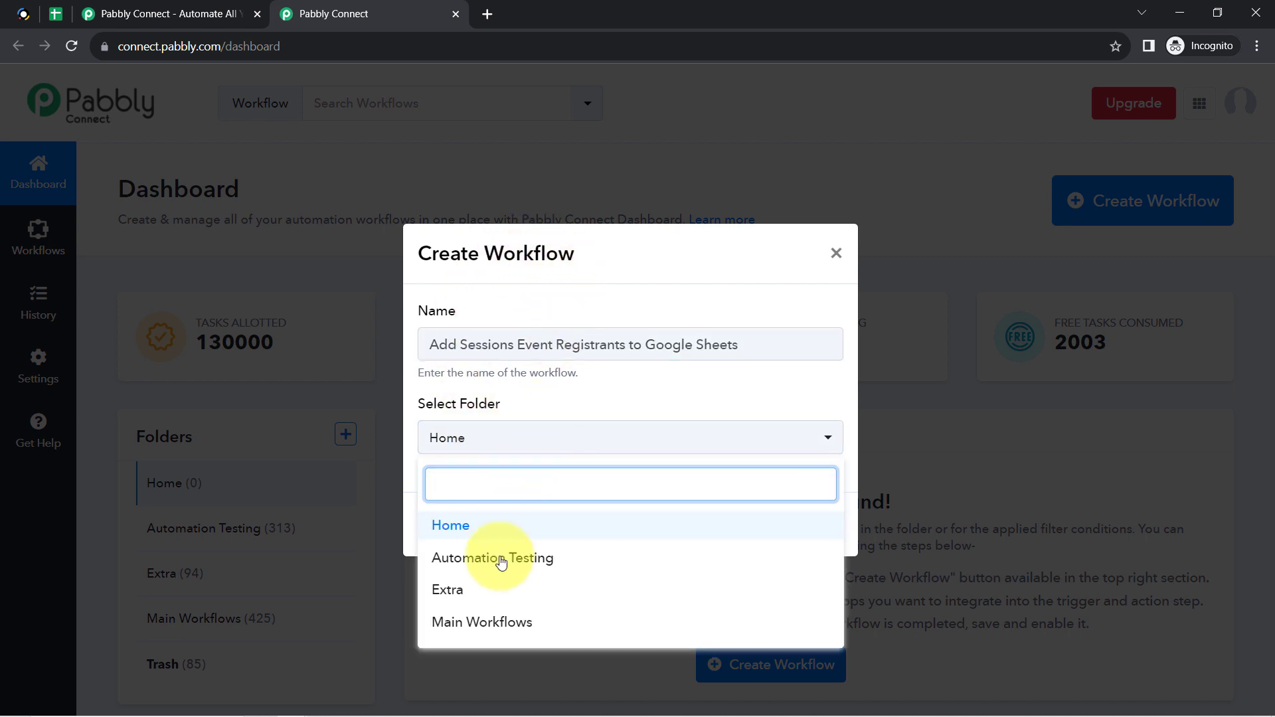
click(475, 624)
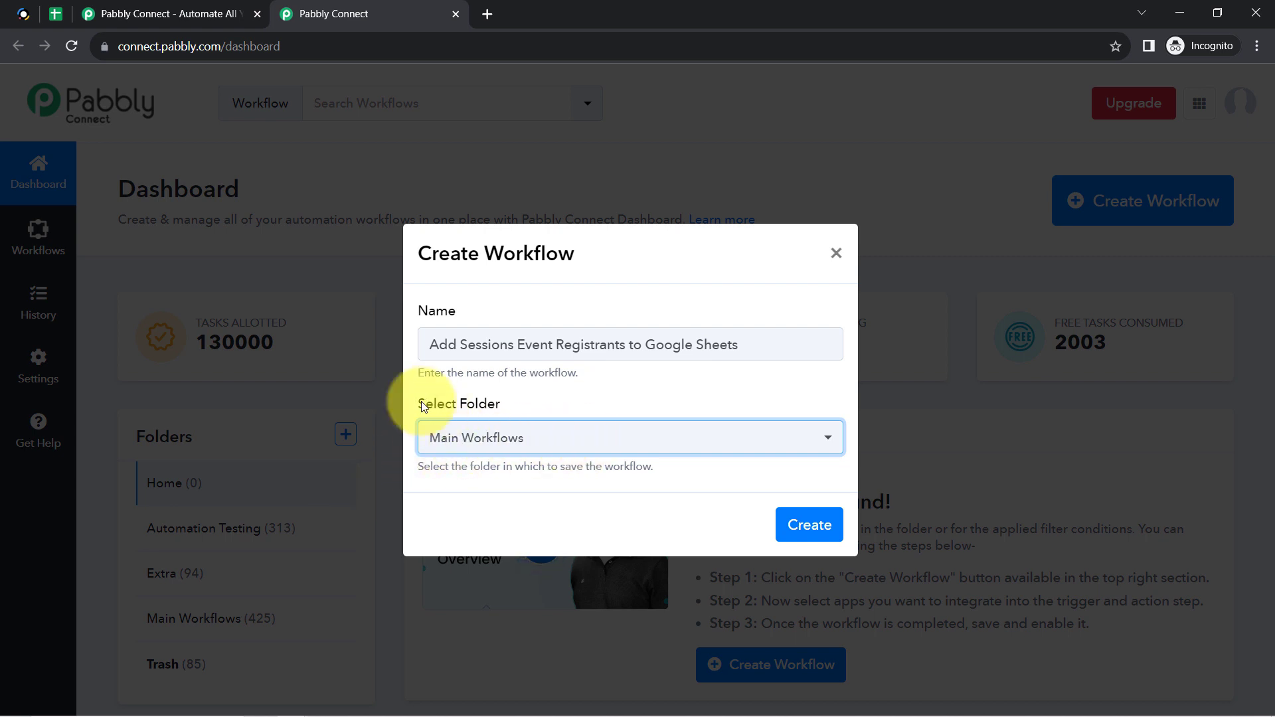
click(811, 524)
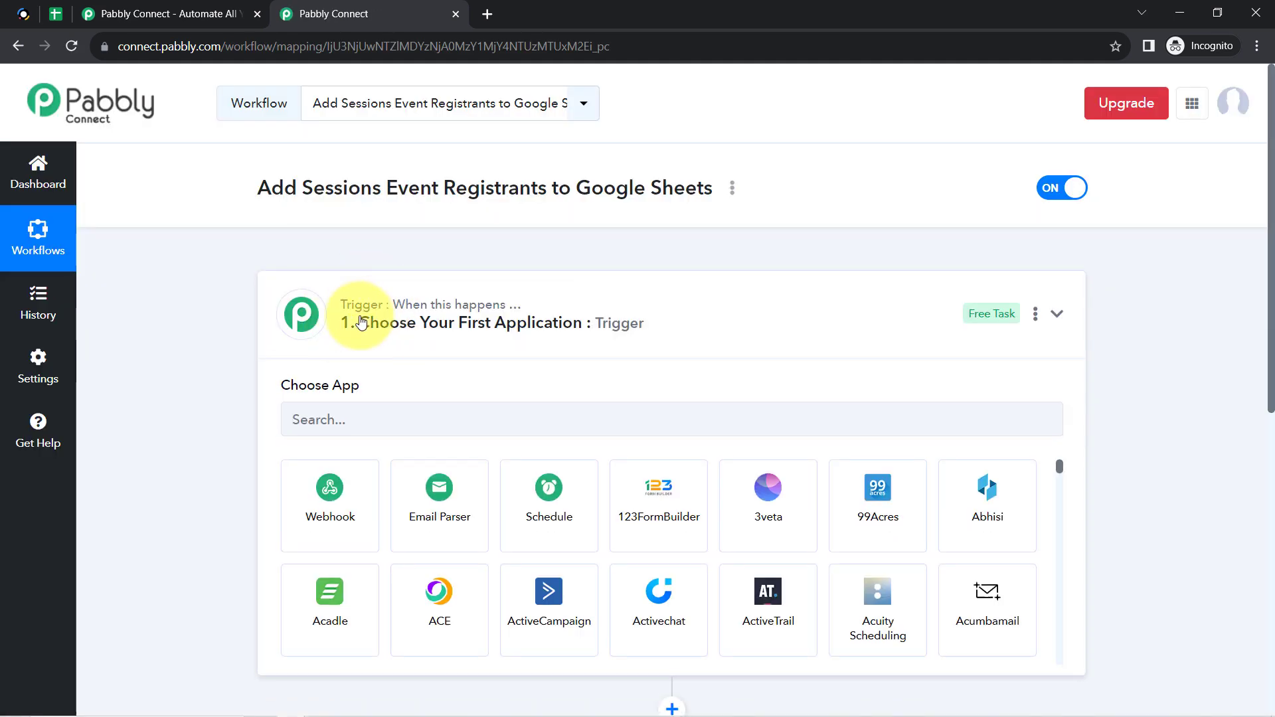
click(361, 322)
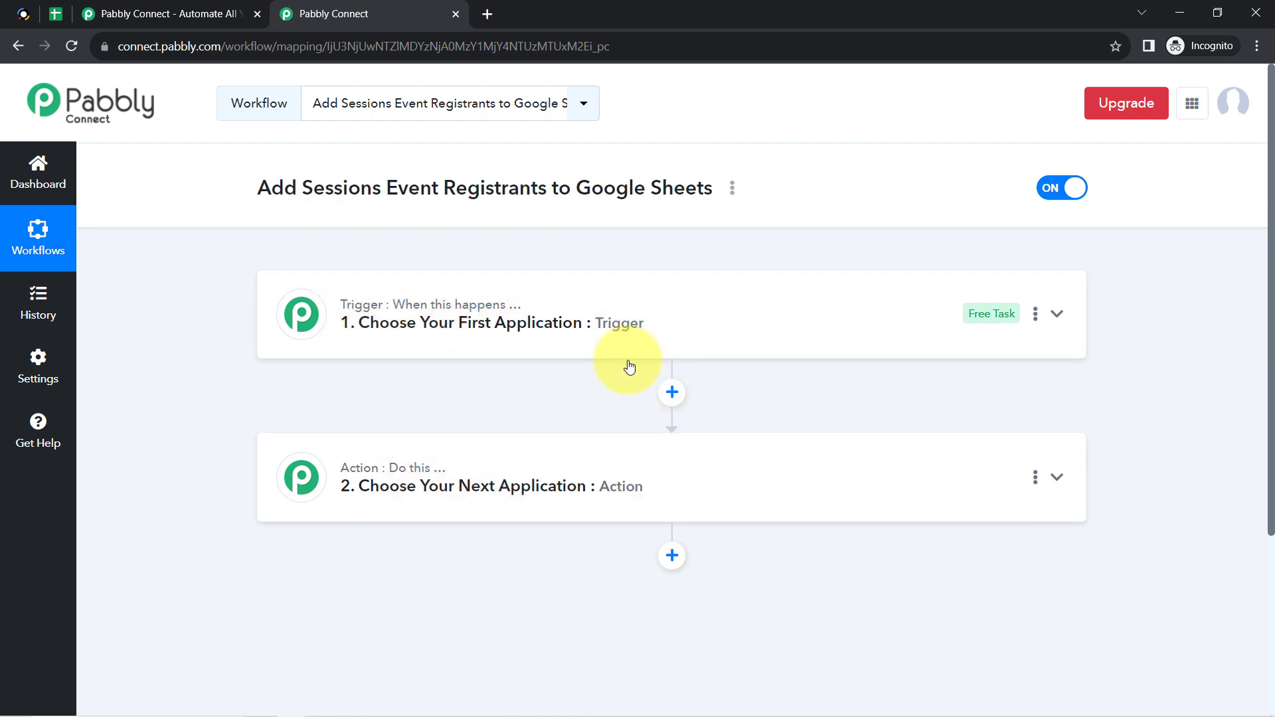
click(468, 320)
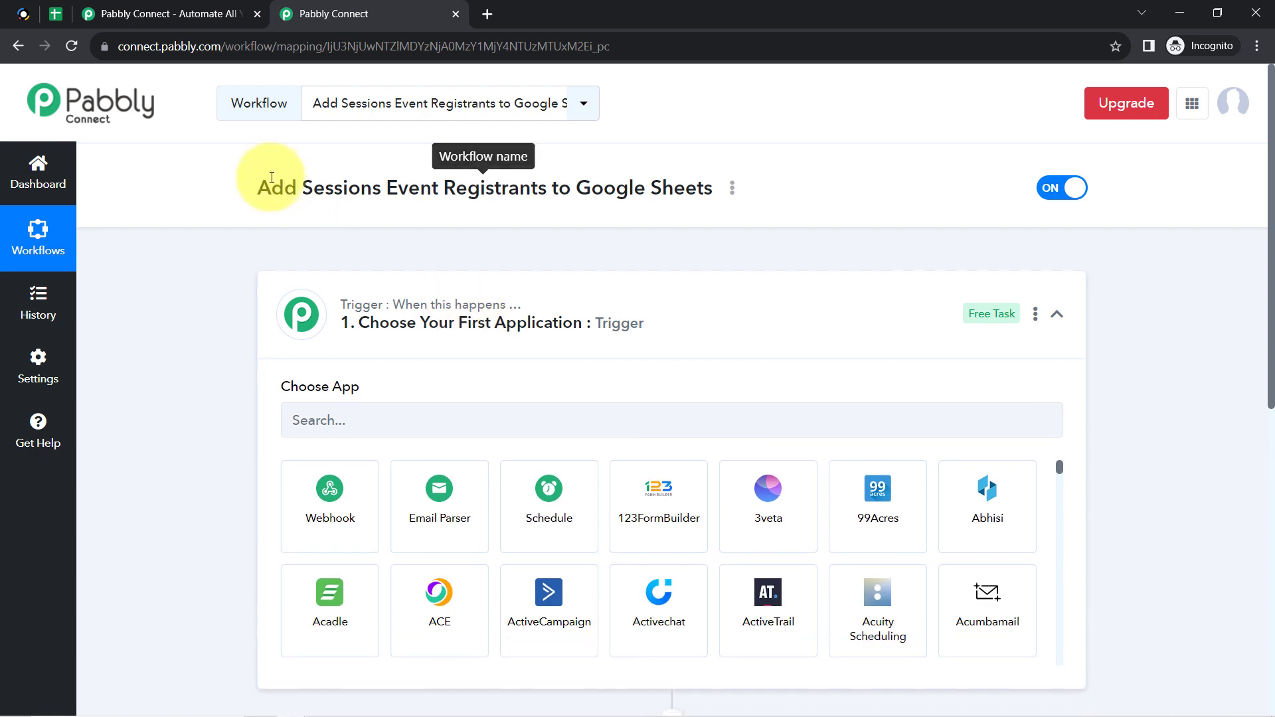
drag(277, 181, 584, 190)
click(370, 190)
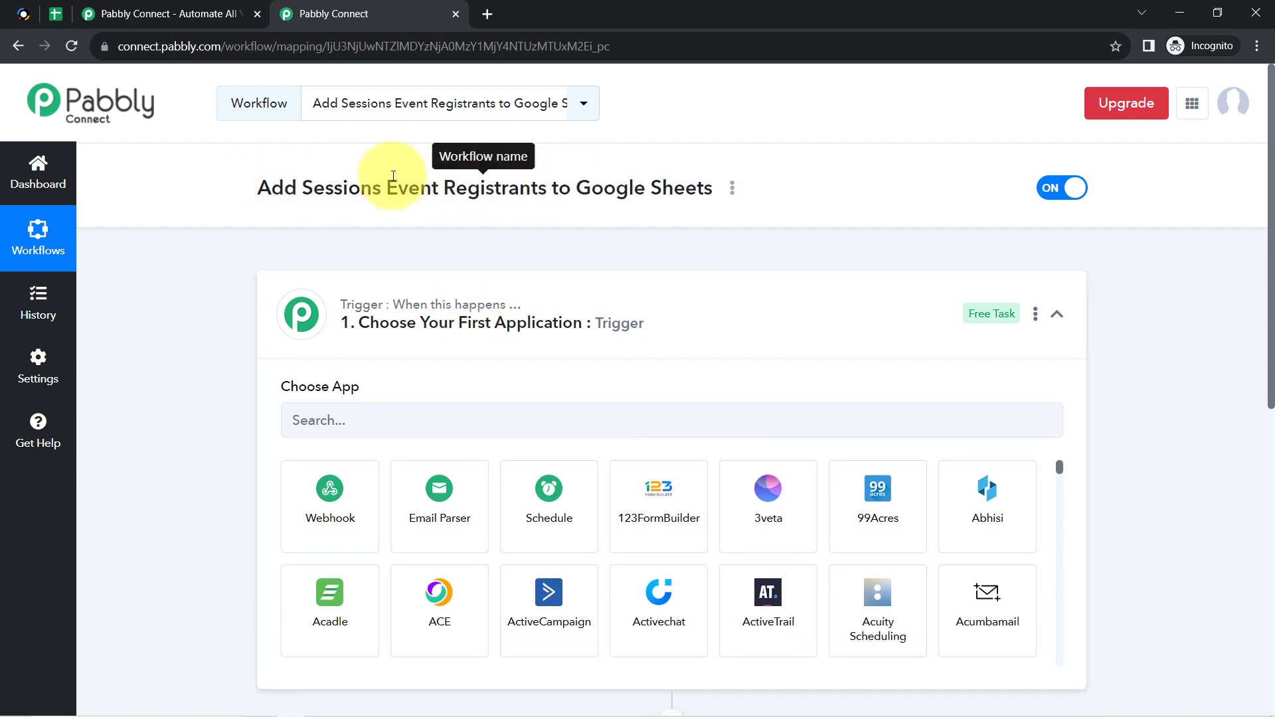
Search for Sessions and choose it as the workflow's trigger application.
click(344, 430)
text(Sessions)
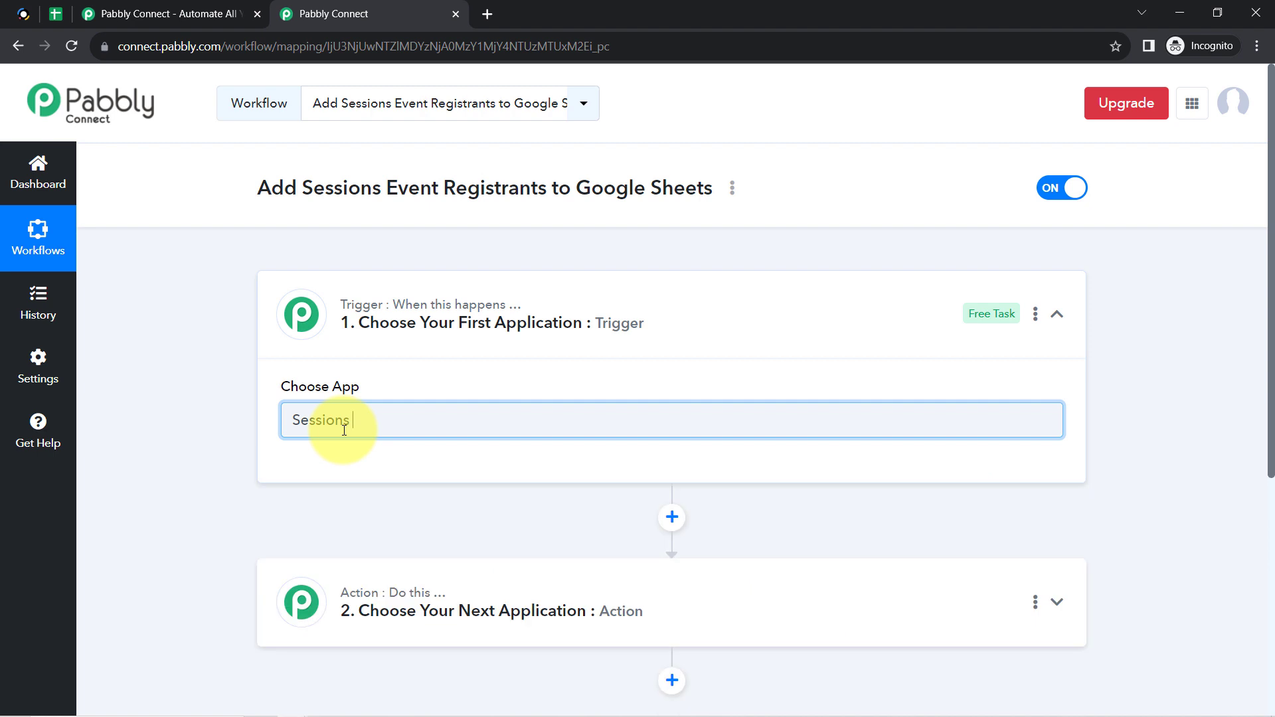
key(BackSpace)
key(BackSpace)
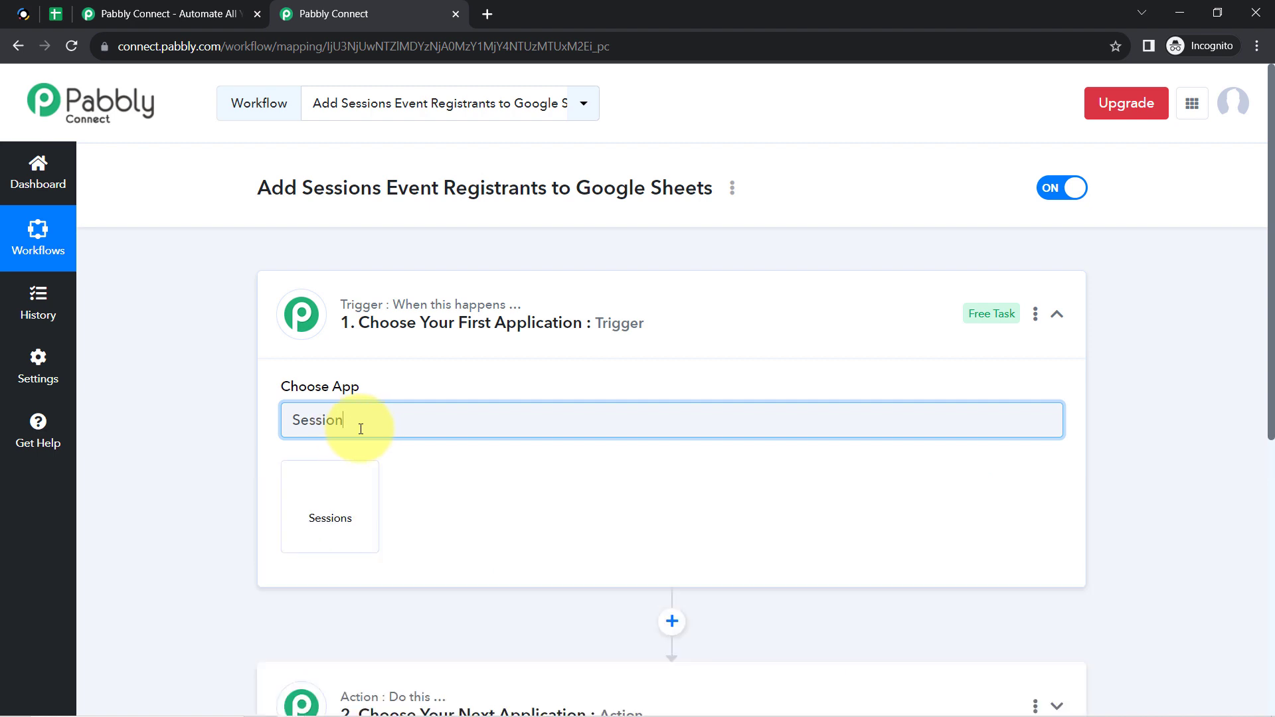
click(344, 515)
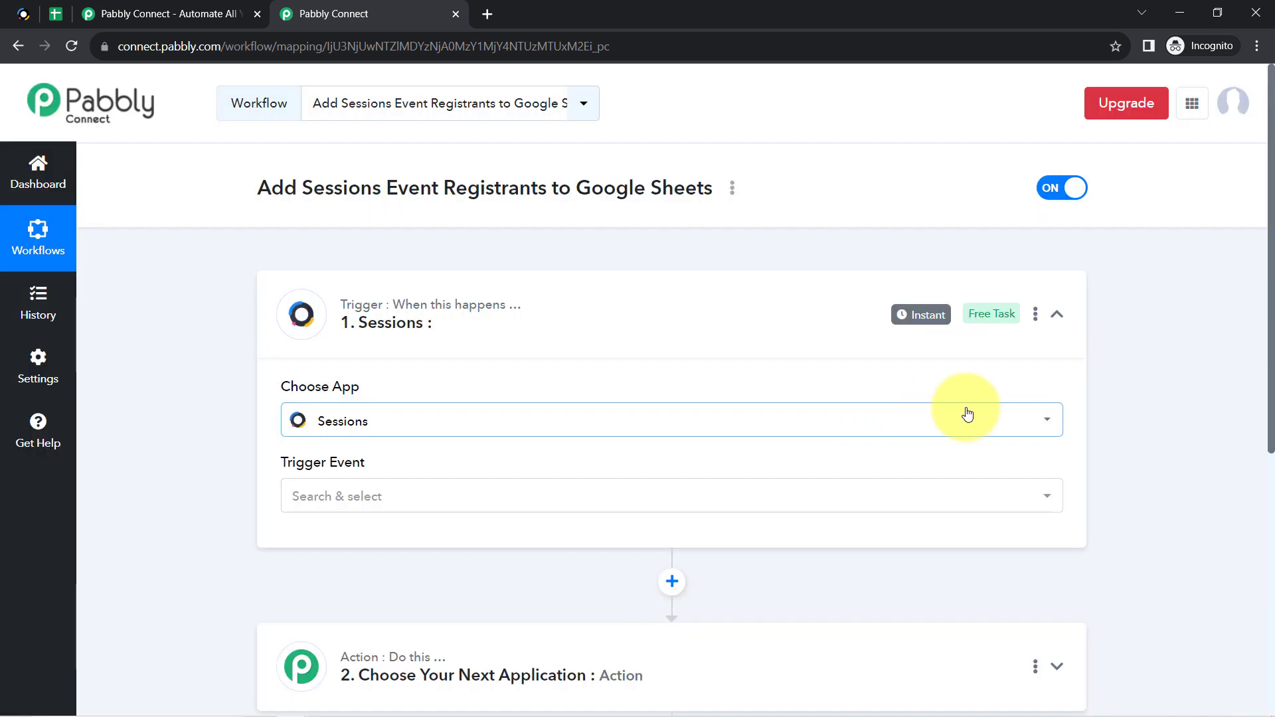
Search the action step's apps for "shee" and choose Google Sheets as the action application.
drag(1270, 338, 1262, 518)
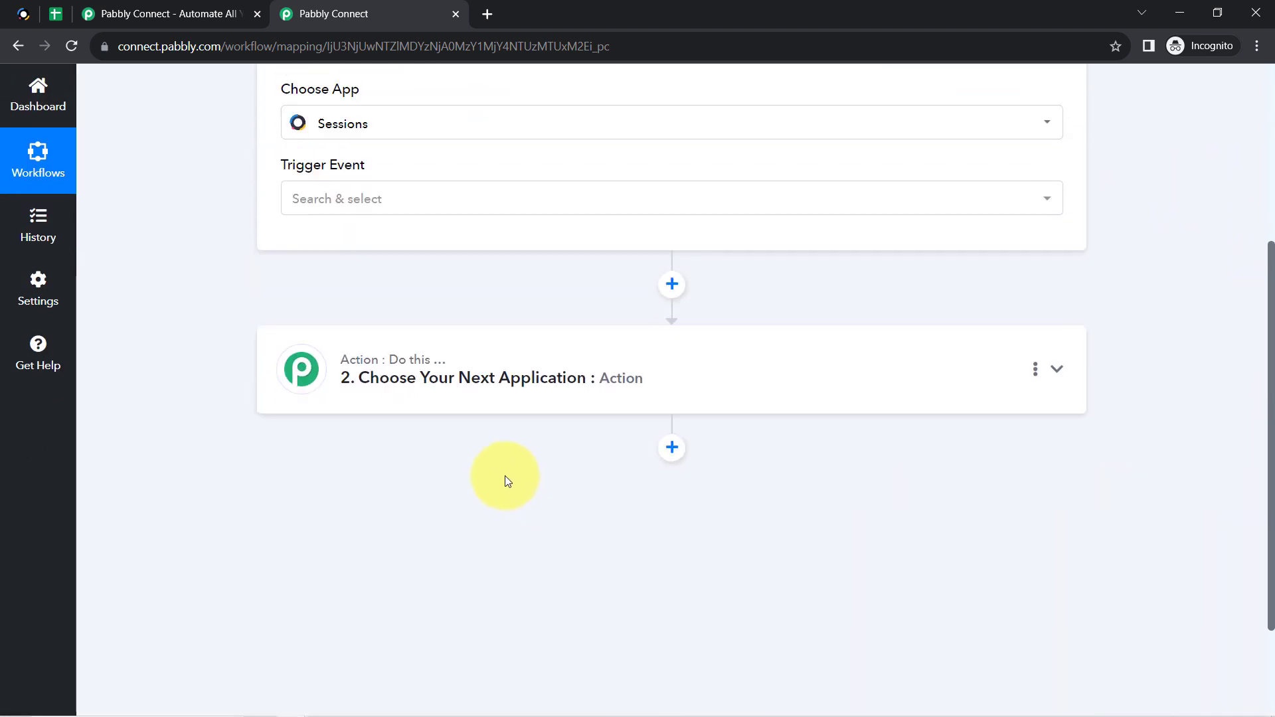
click(453, 379)
click(324, 479)
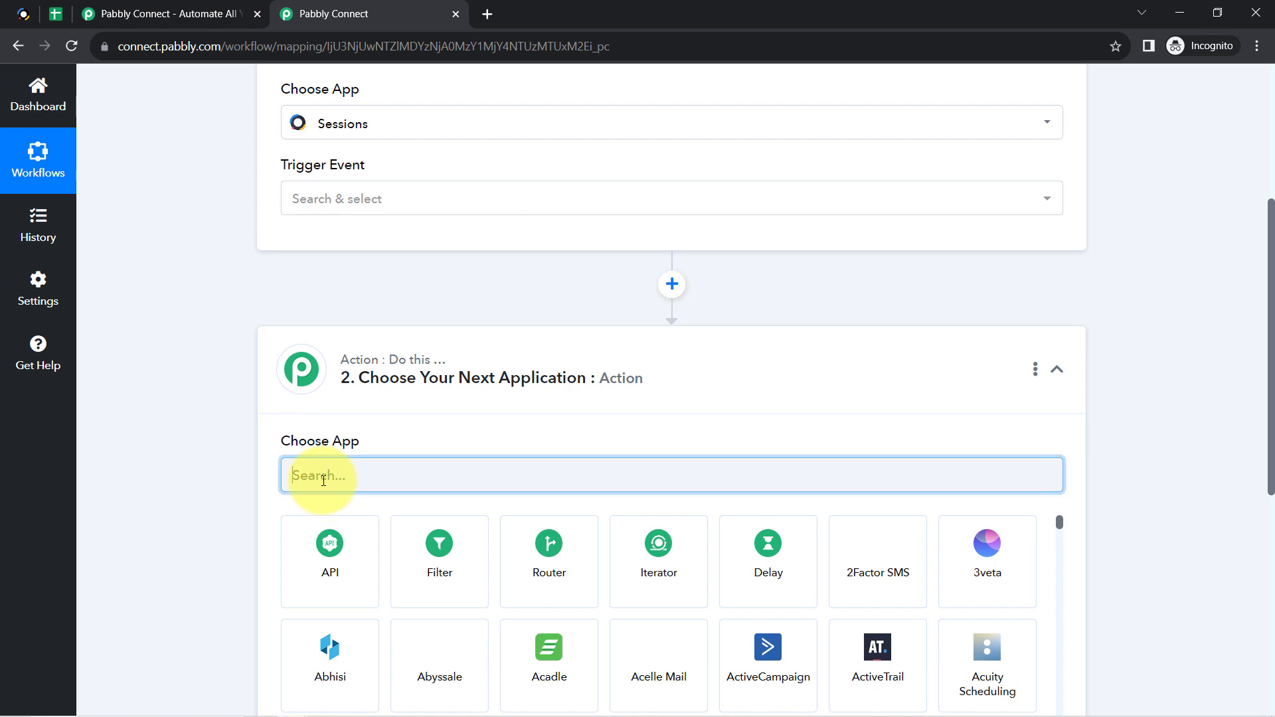
text(shee)
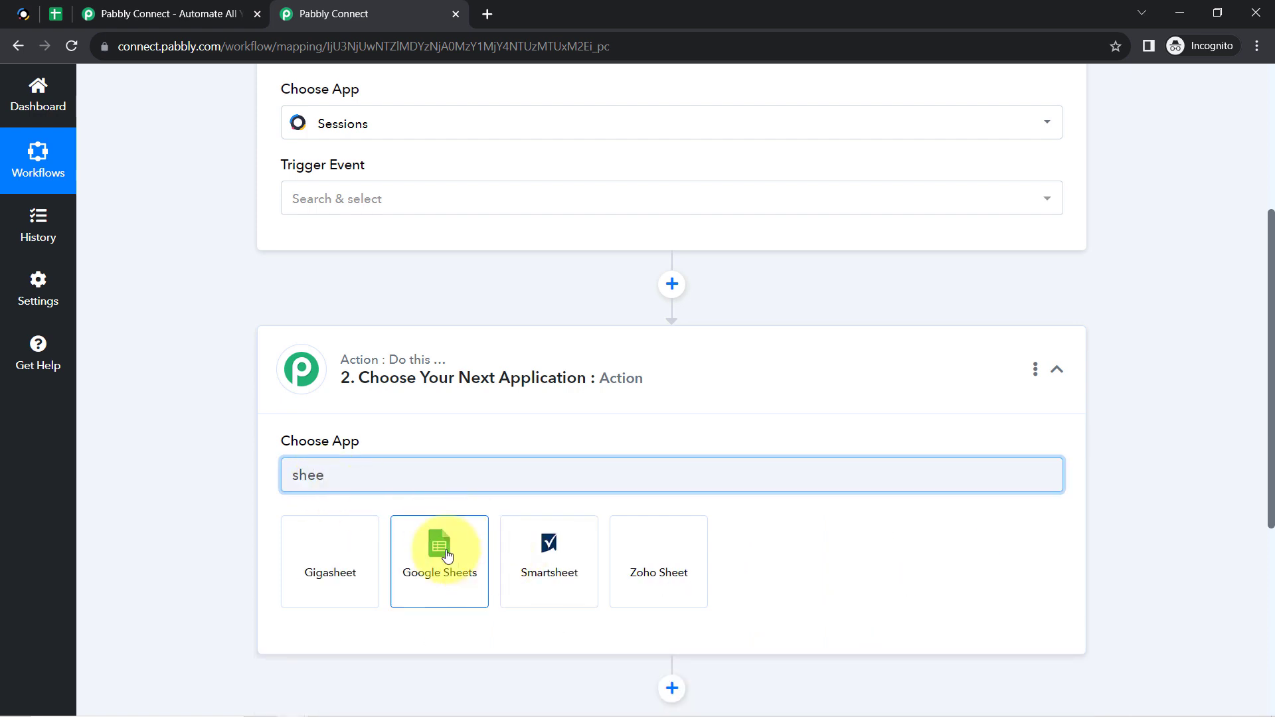
click(445, 553)
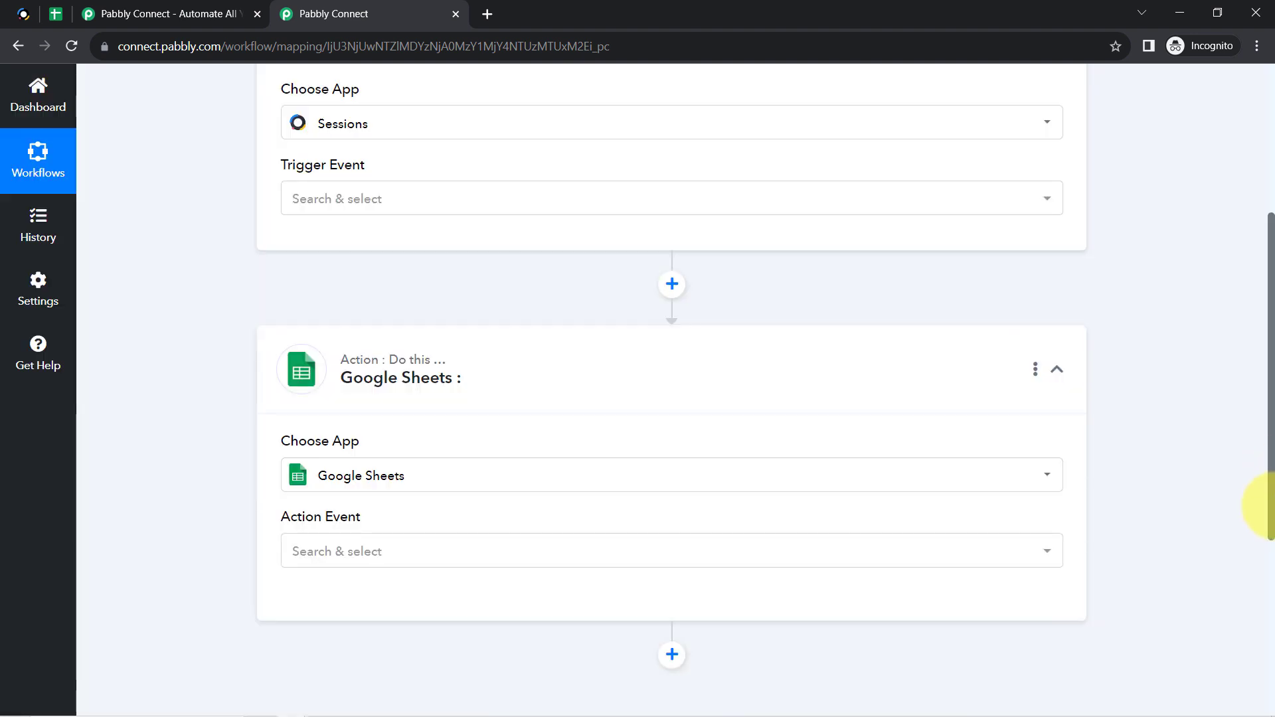
Set the trigger event of the Sessions step to Event New Registration.
drag(1267, 505, 1245, 267)
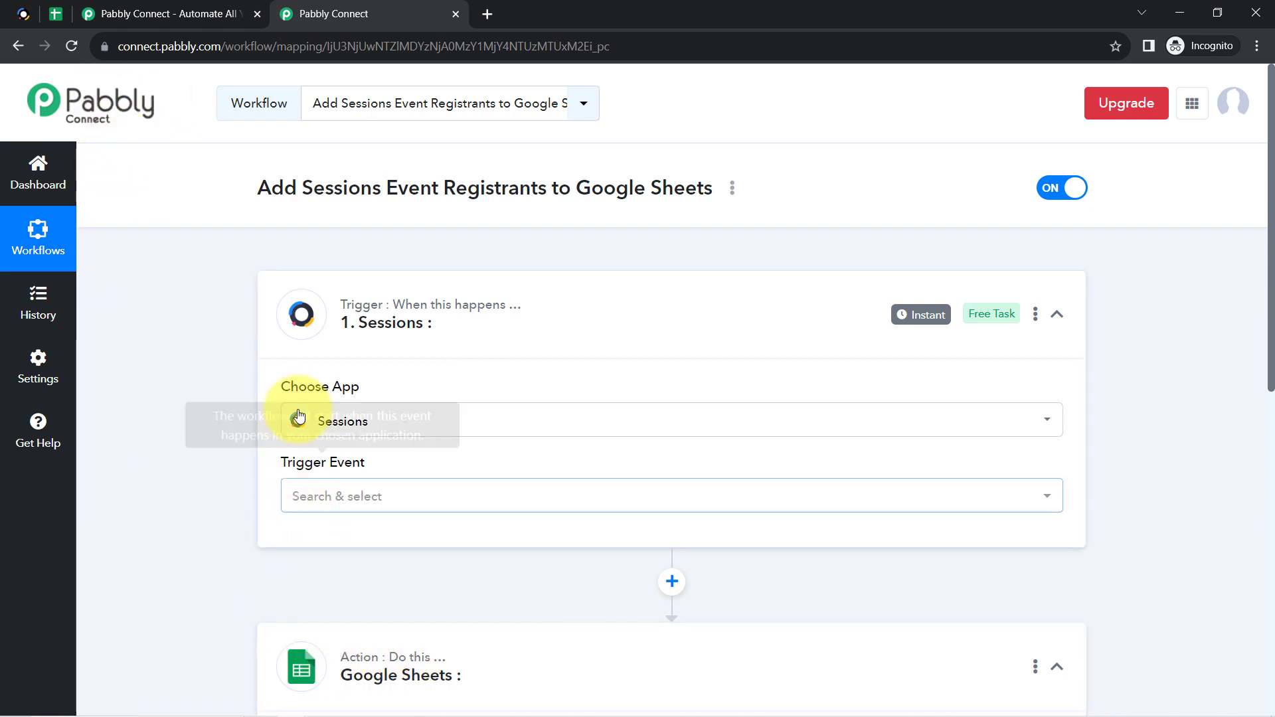
click(299, 501)
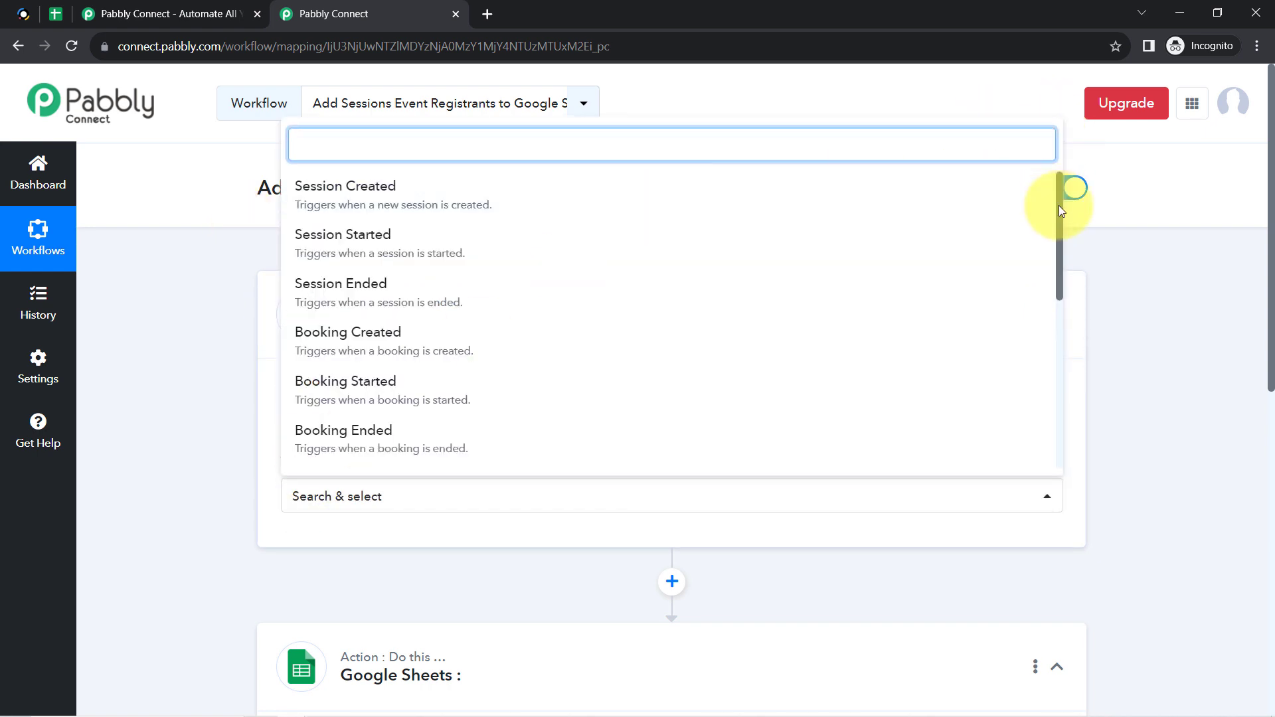
drag(1061, 210, 1059, 373)
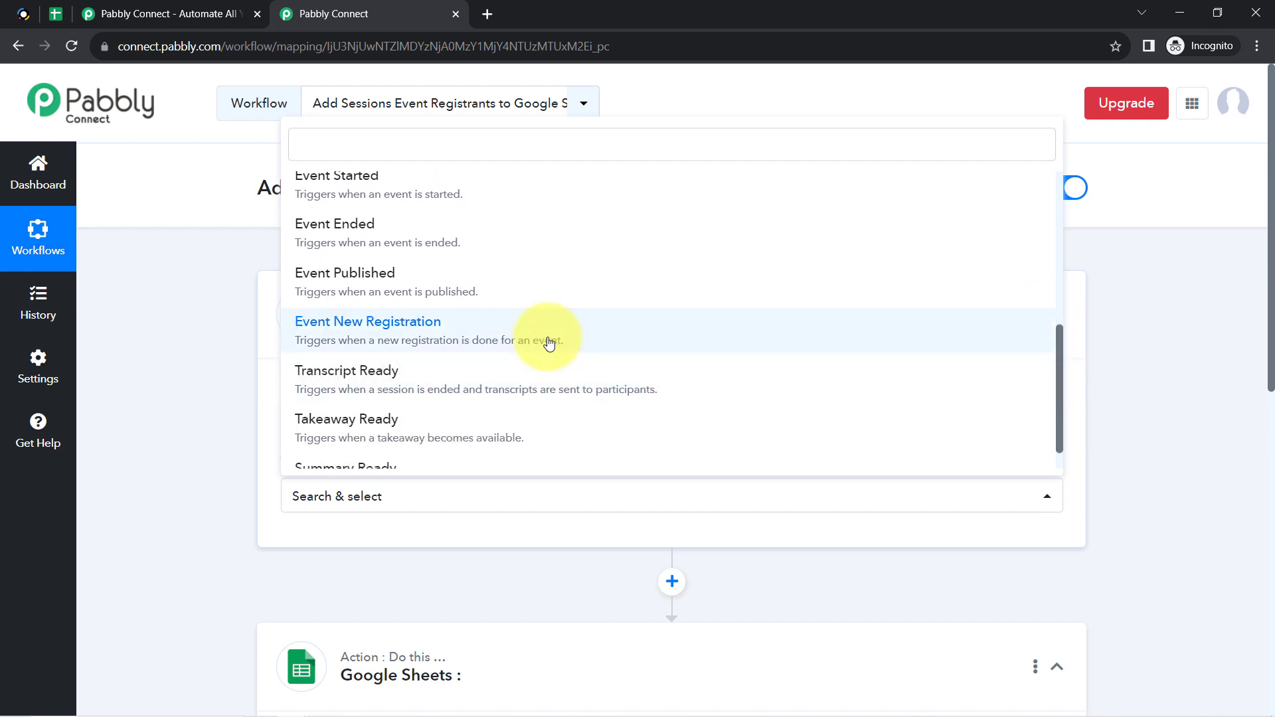
click(409, 330)
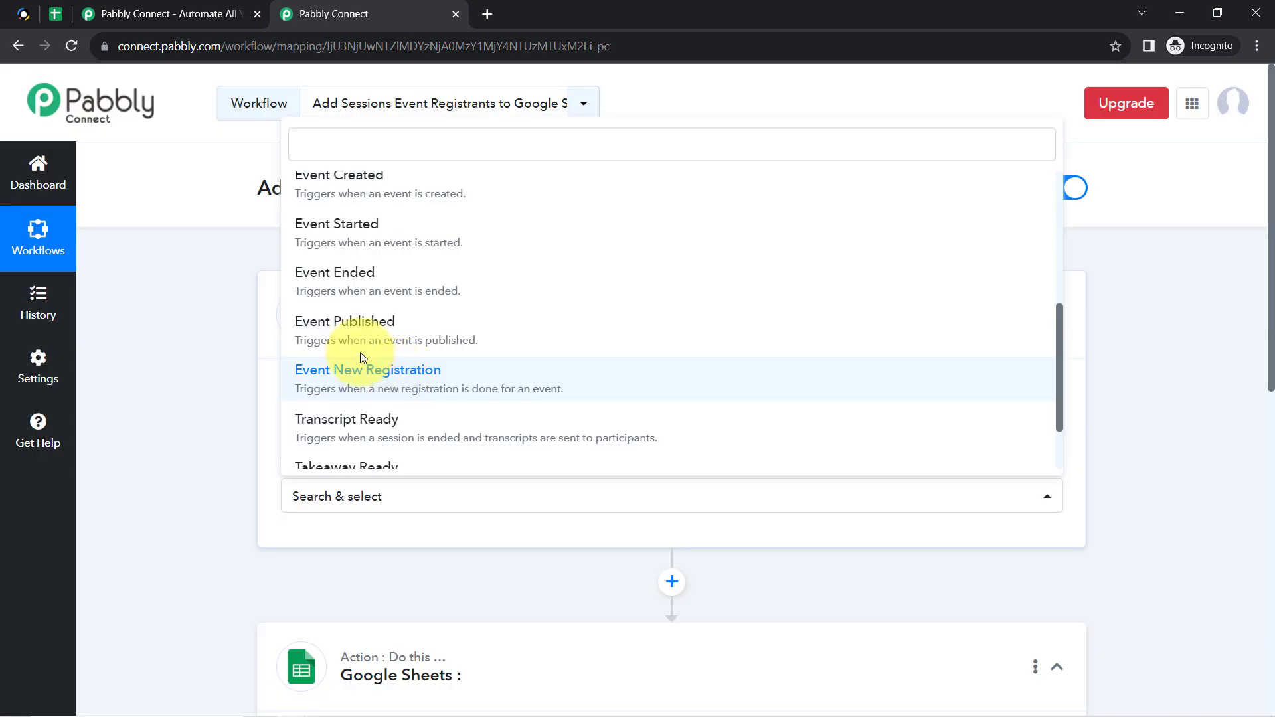
click(363, 365)
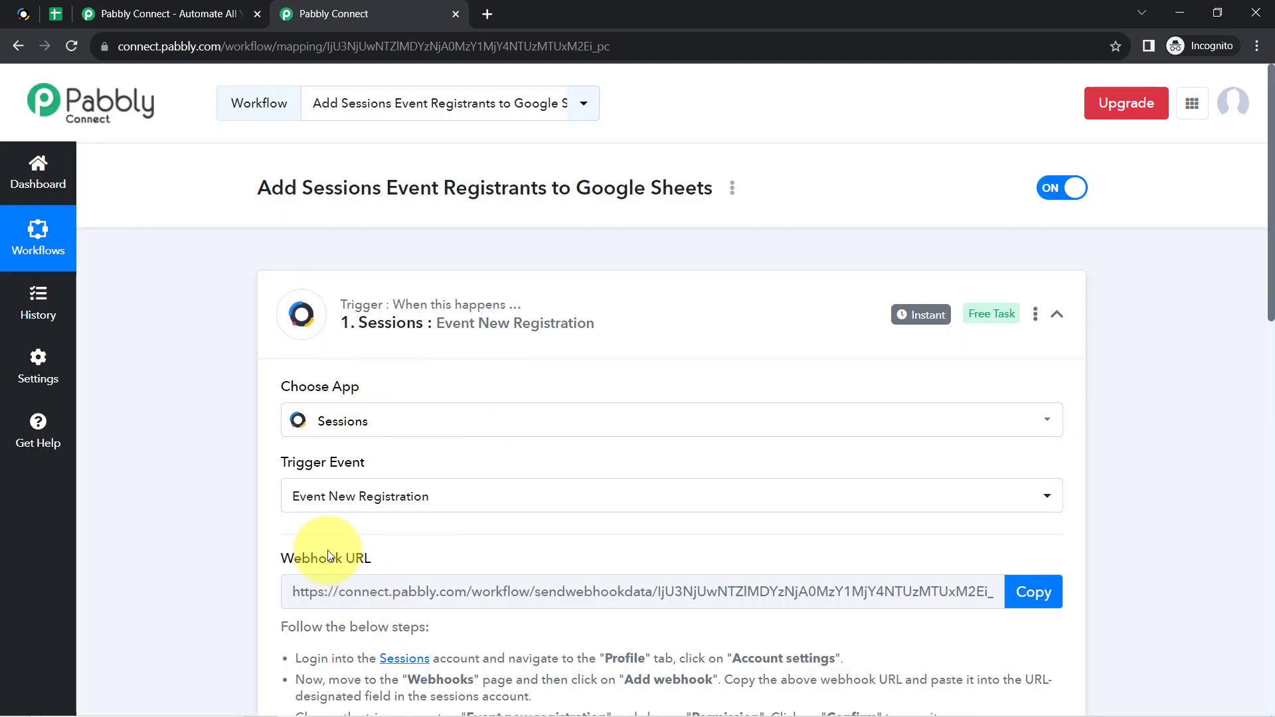
Review the webhook setup instructions in the Sessions trigger step and copy its webhook URL.
drag(1271, 292, 1261, 390)
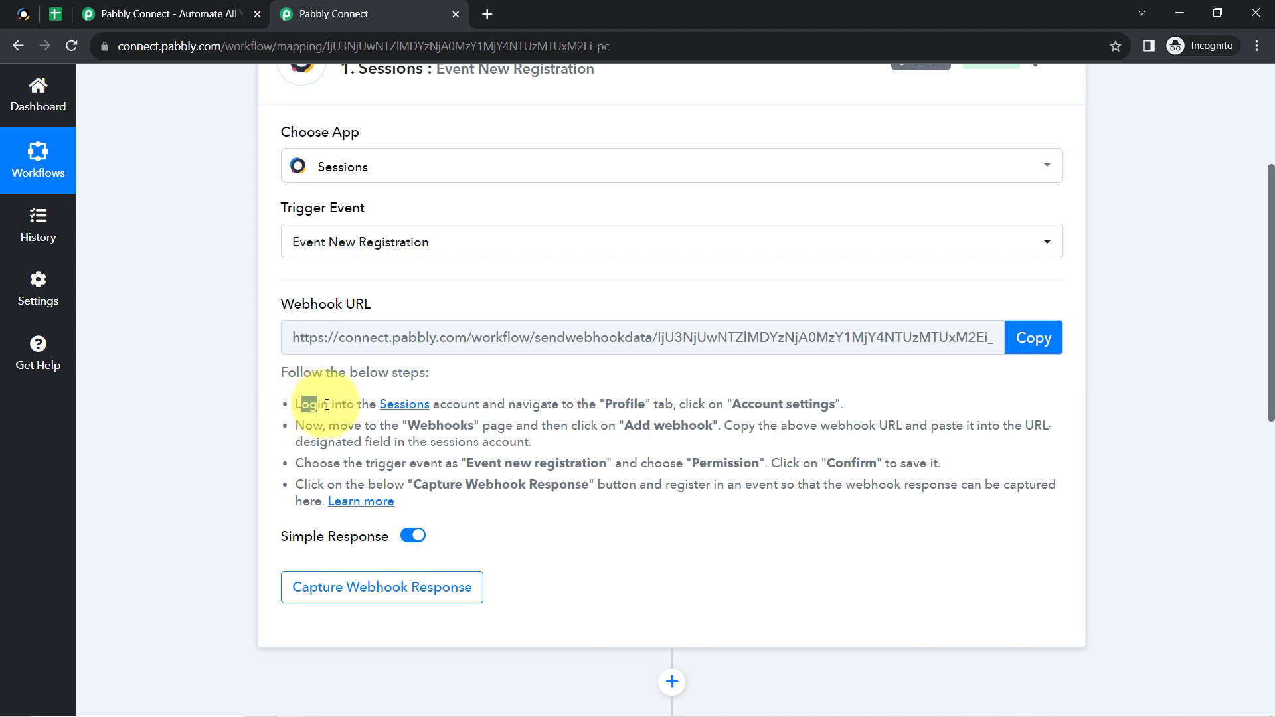
drag(327, 405, 436, 495)
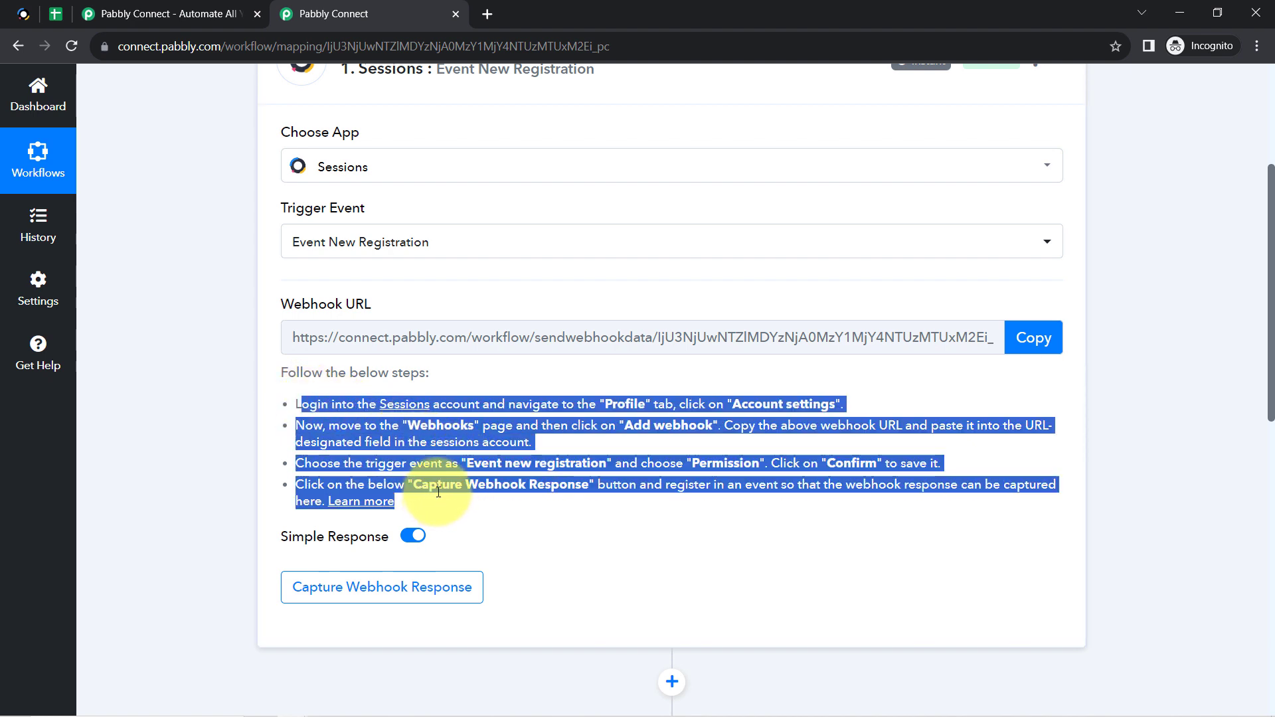
click(284, 319)
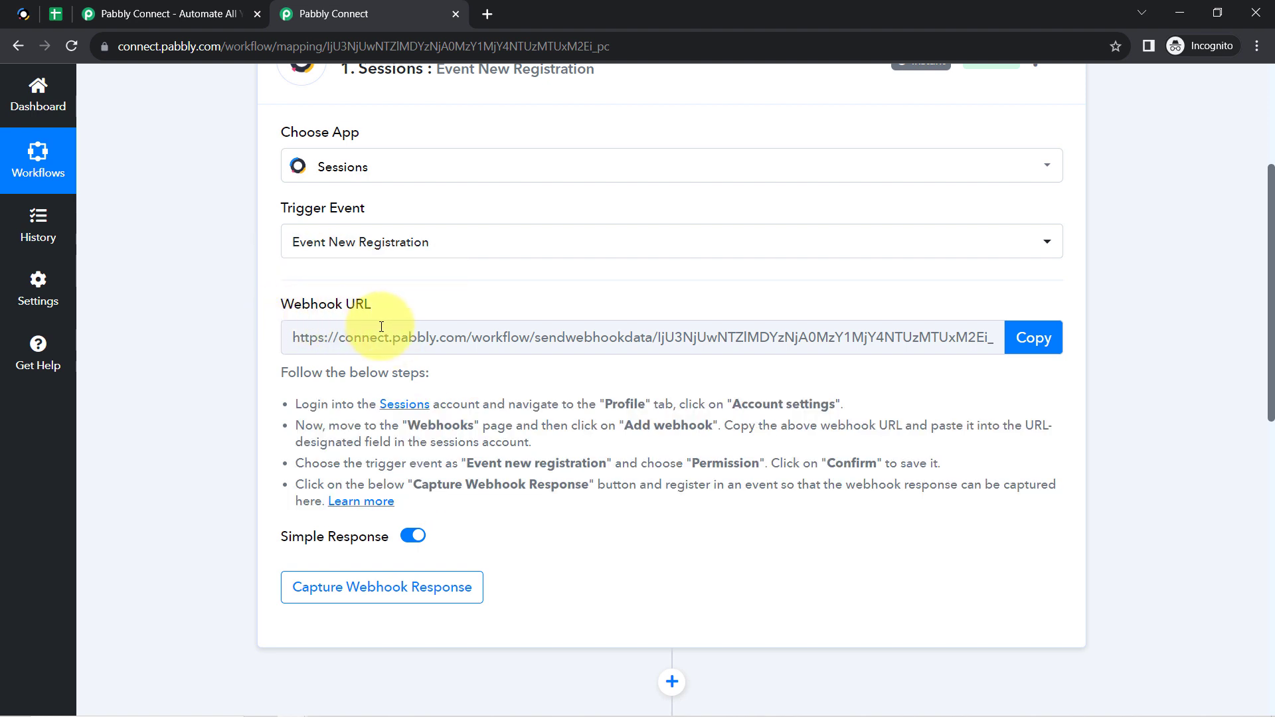
click(1039, 339)
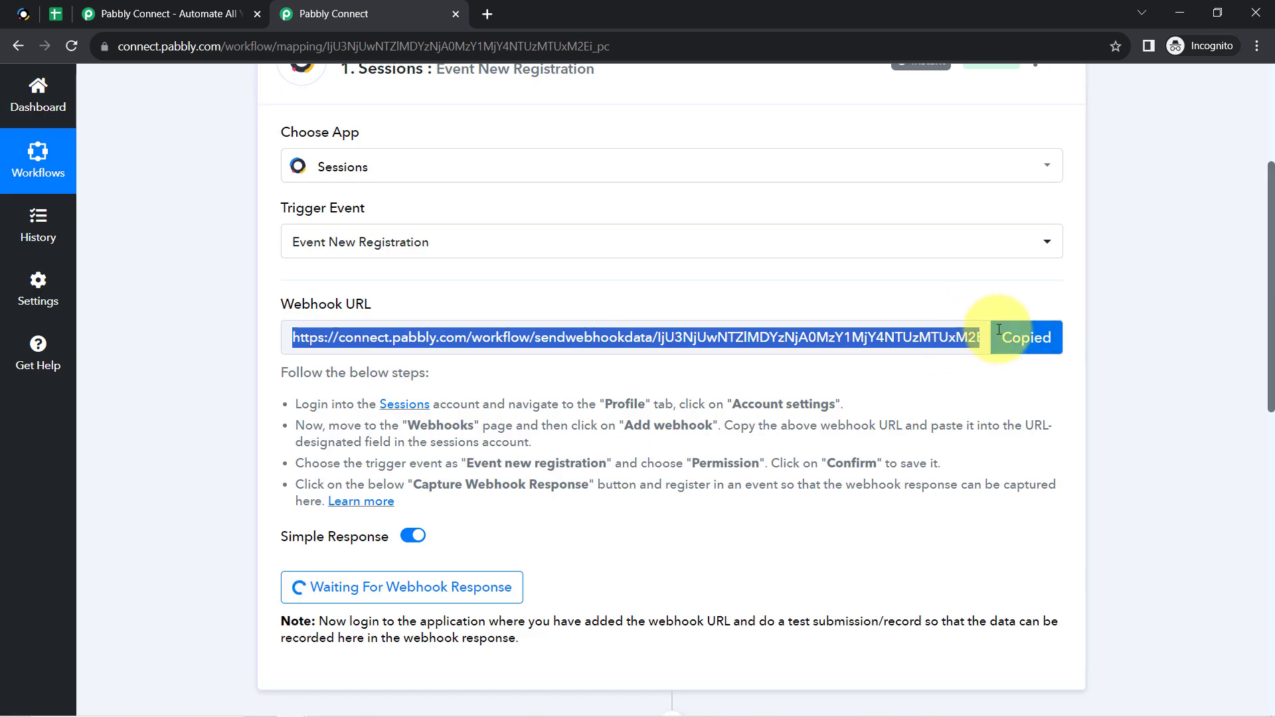
Check the account settings instruction, switch to Sessions, and open the Webhooks page in its account settings.
drag(346, 405, 507, 409)
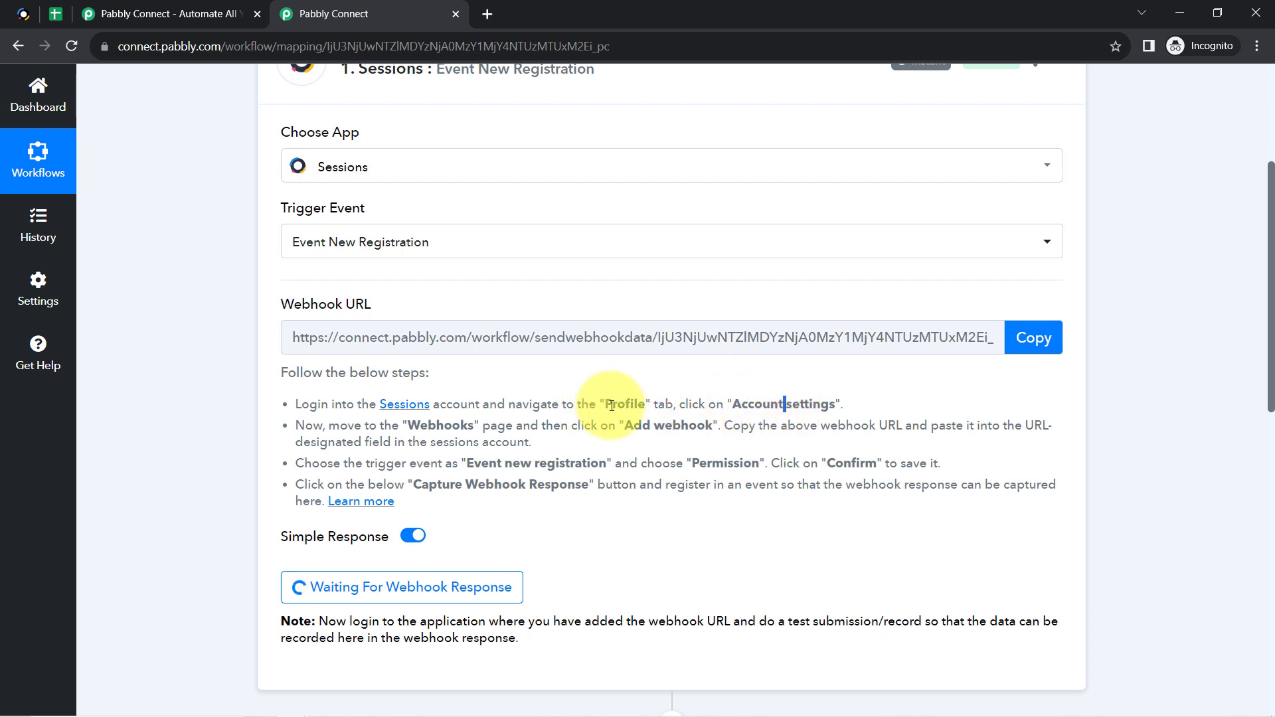
drag(612, 405, 664, 406)
click(18, 11)
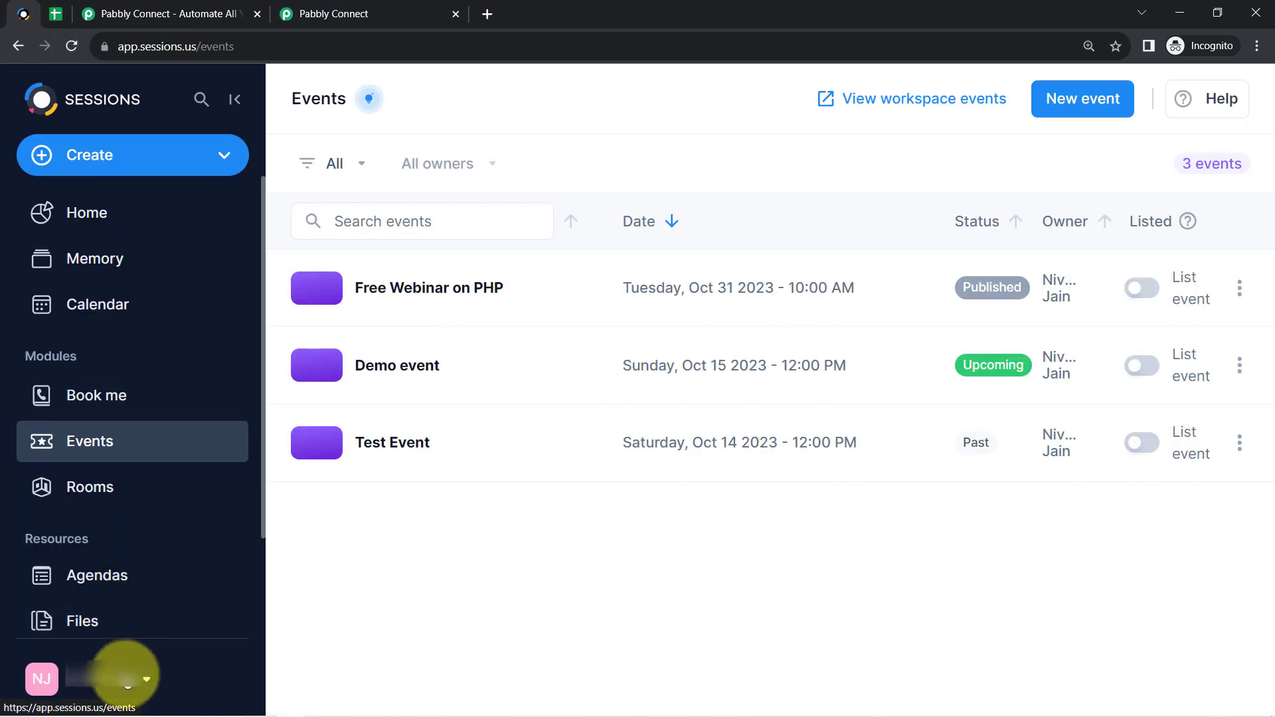
click(126, 679)
click(89, 414)
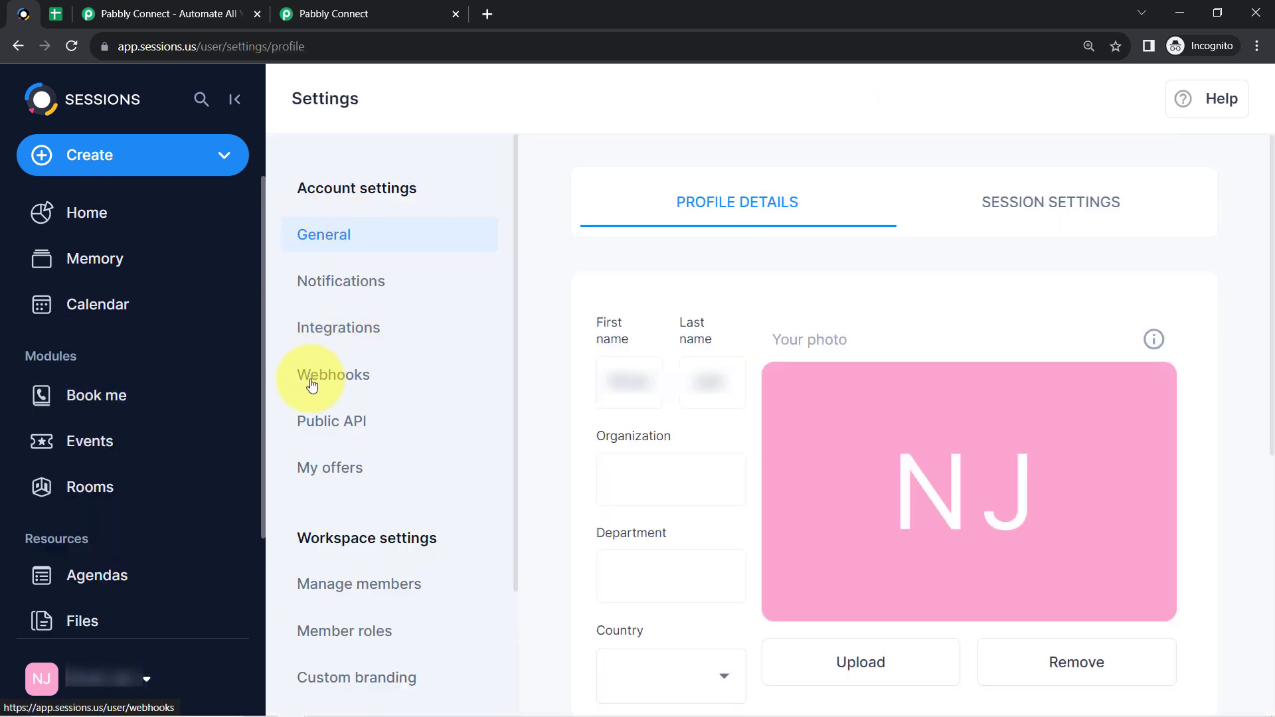
click(312, 386)
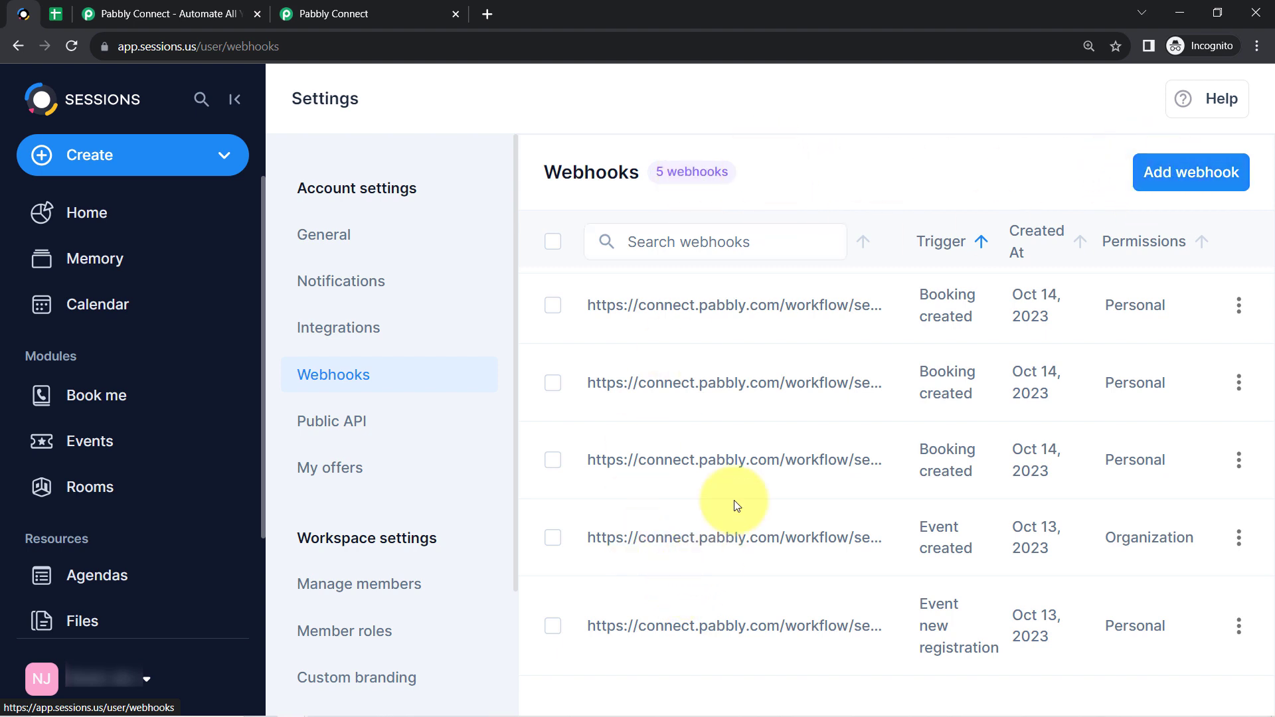
Add a new webhook in Sessions and paste the copied Pabbly Connect webhook URL as its URL.
click(1154, 178)
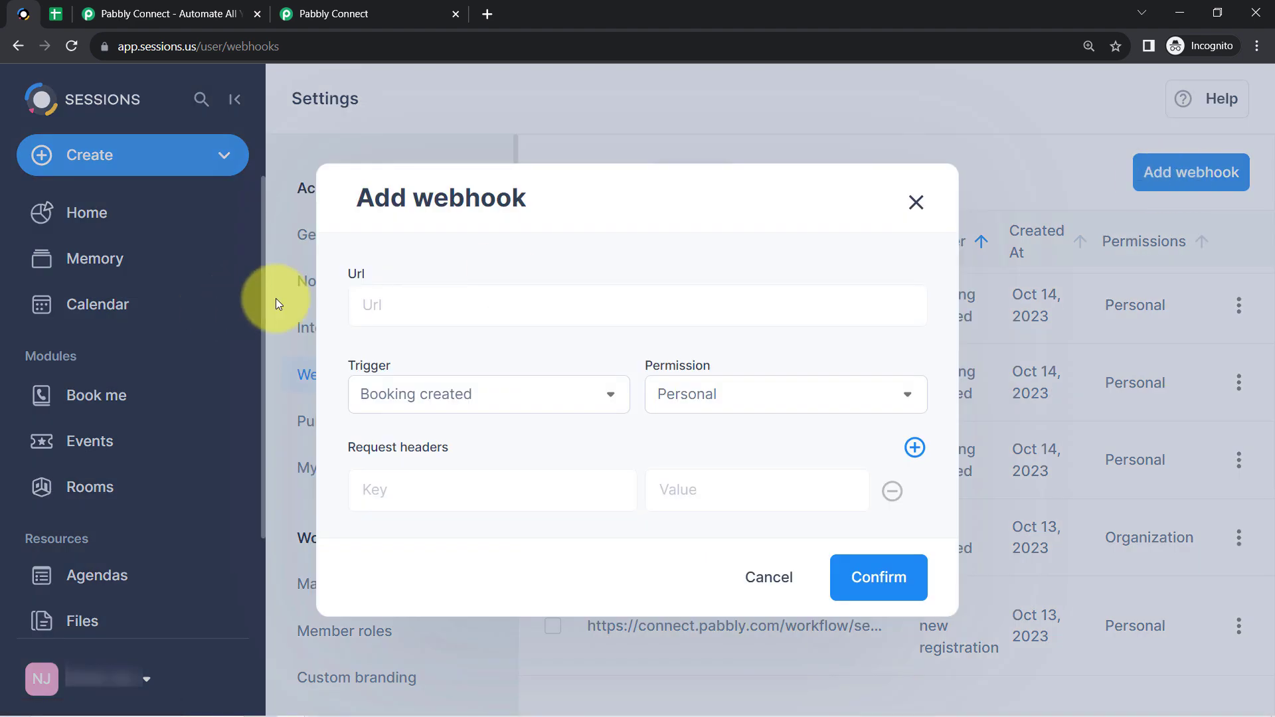
click(426, 297)
key(ctrl+v)
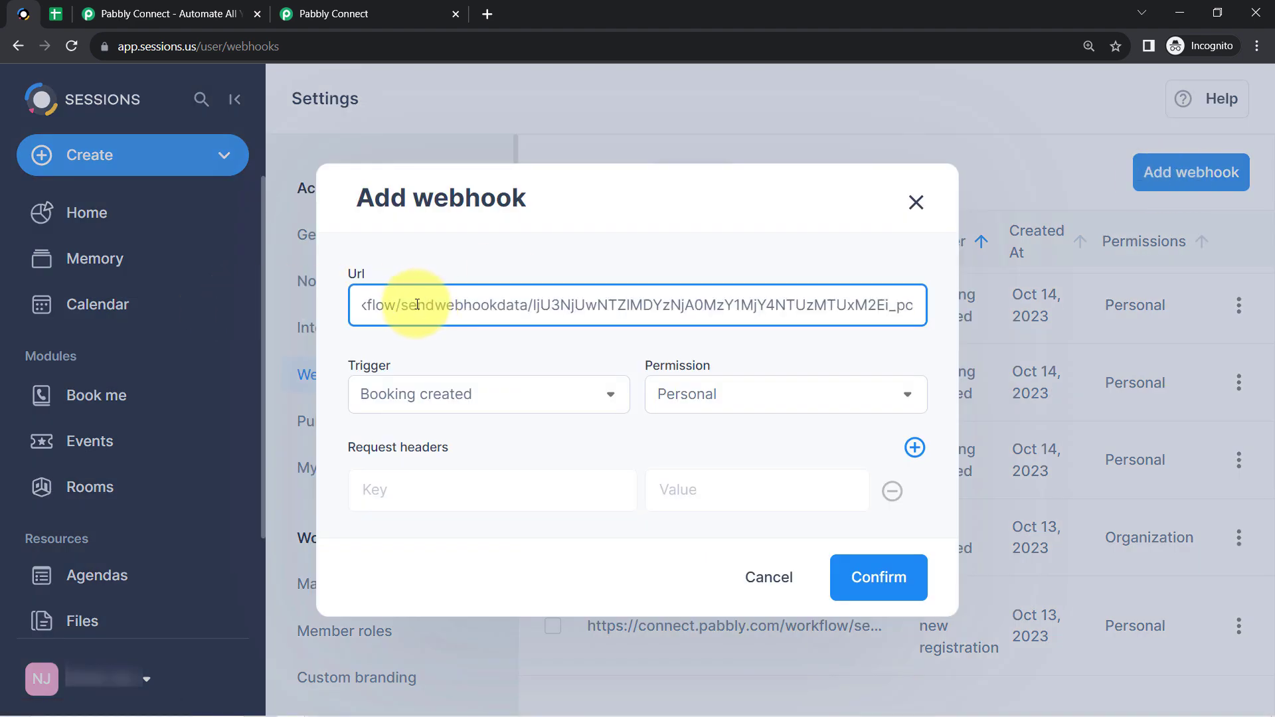
click(330, 14)
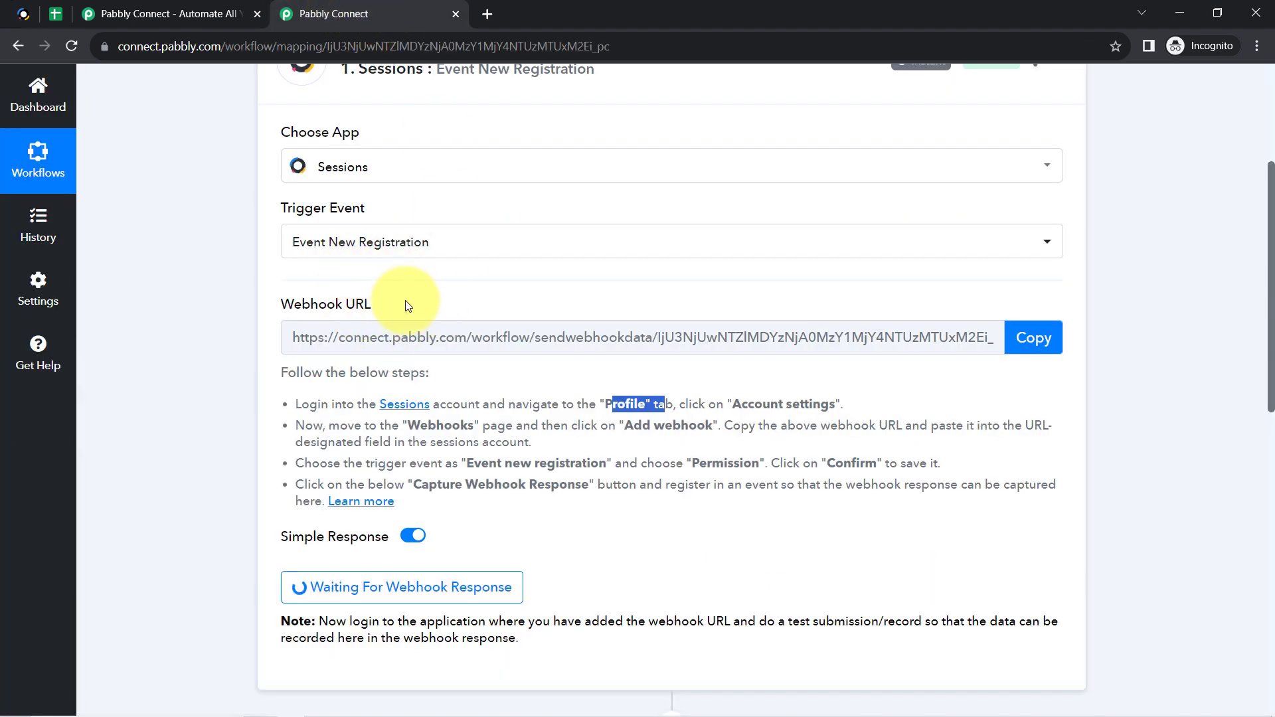
click(19, 12)
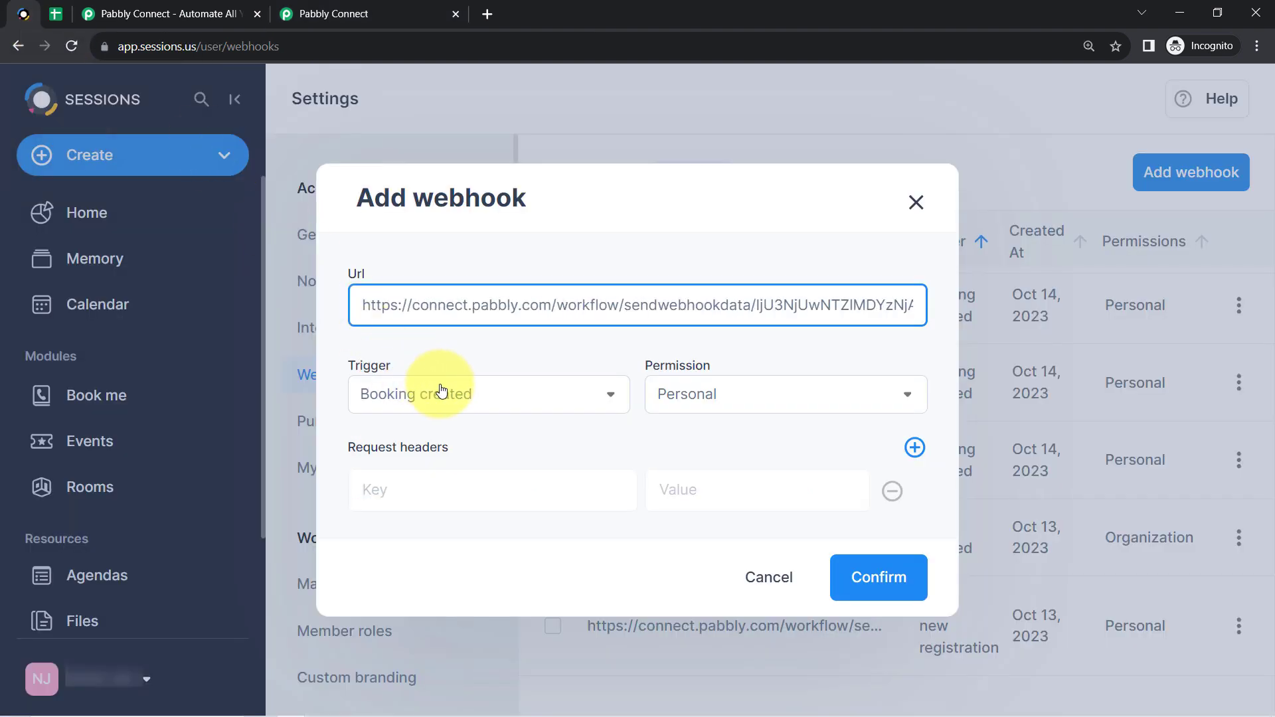
Set the webhook's trigger to Event new registration and its permission to Personal, and save the webhook.
click(409, 397)
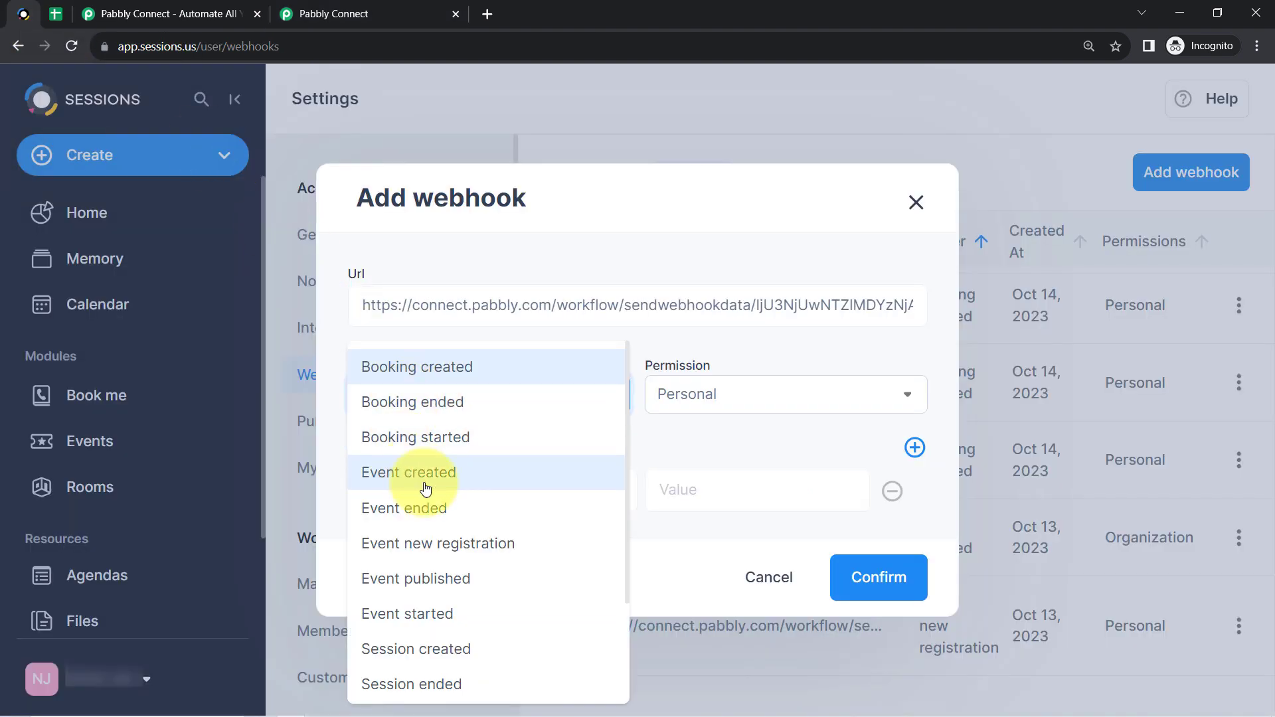
click(458, 553)
click(679, 396)
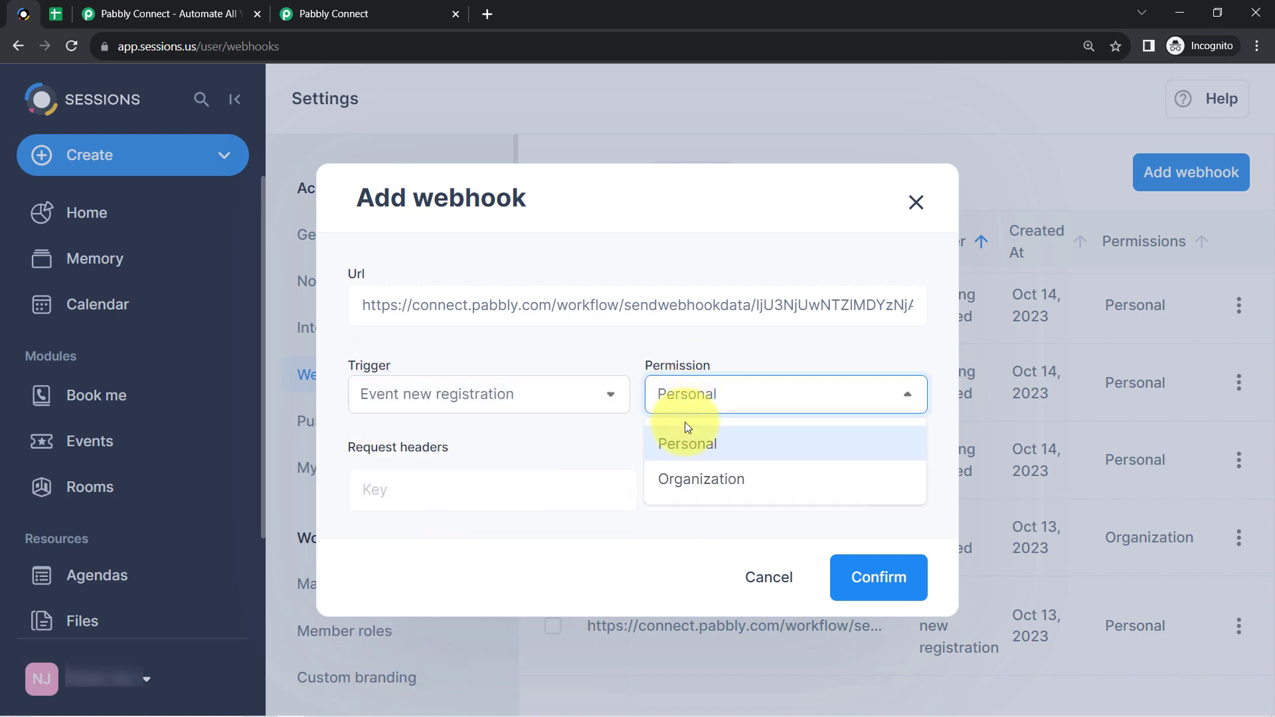
click(684, 443)
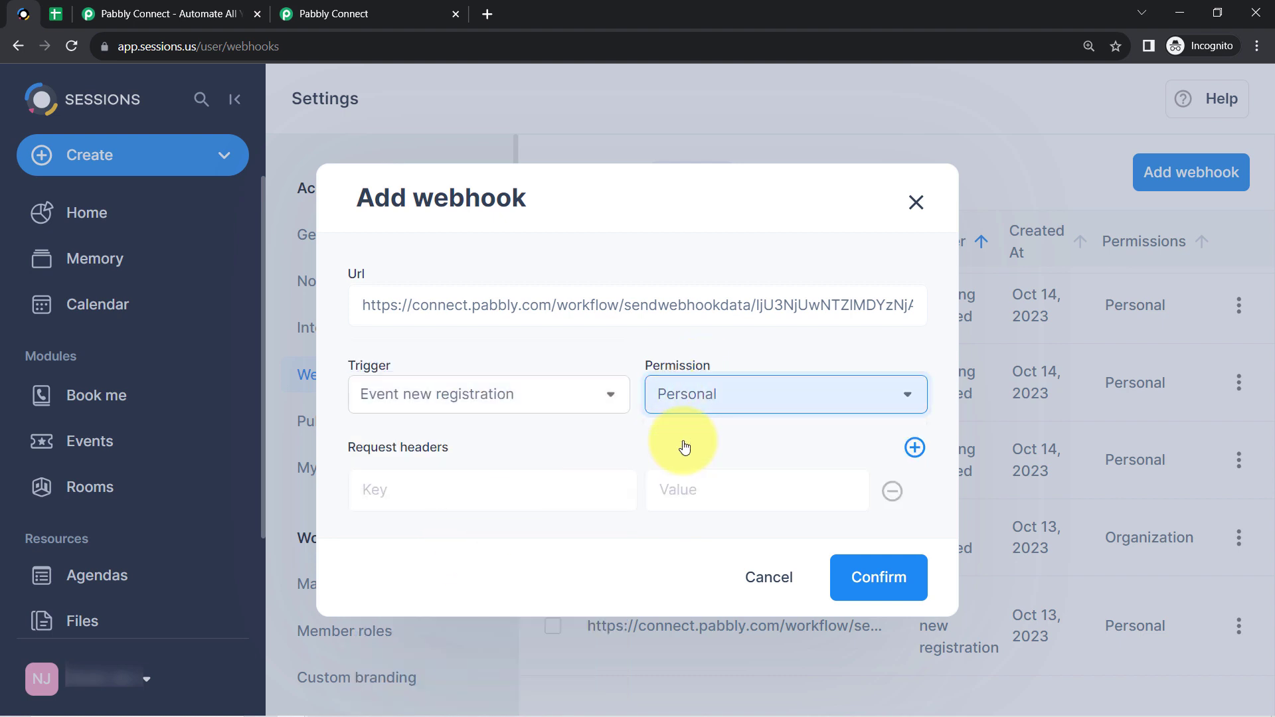
click(878, 577)
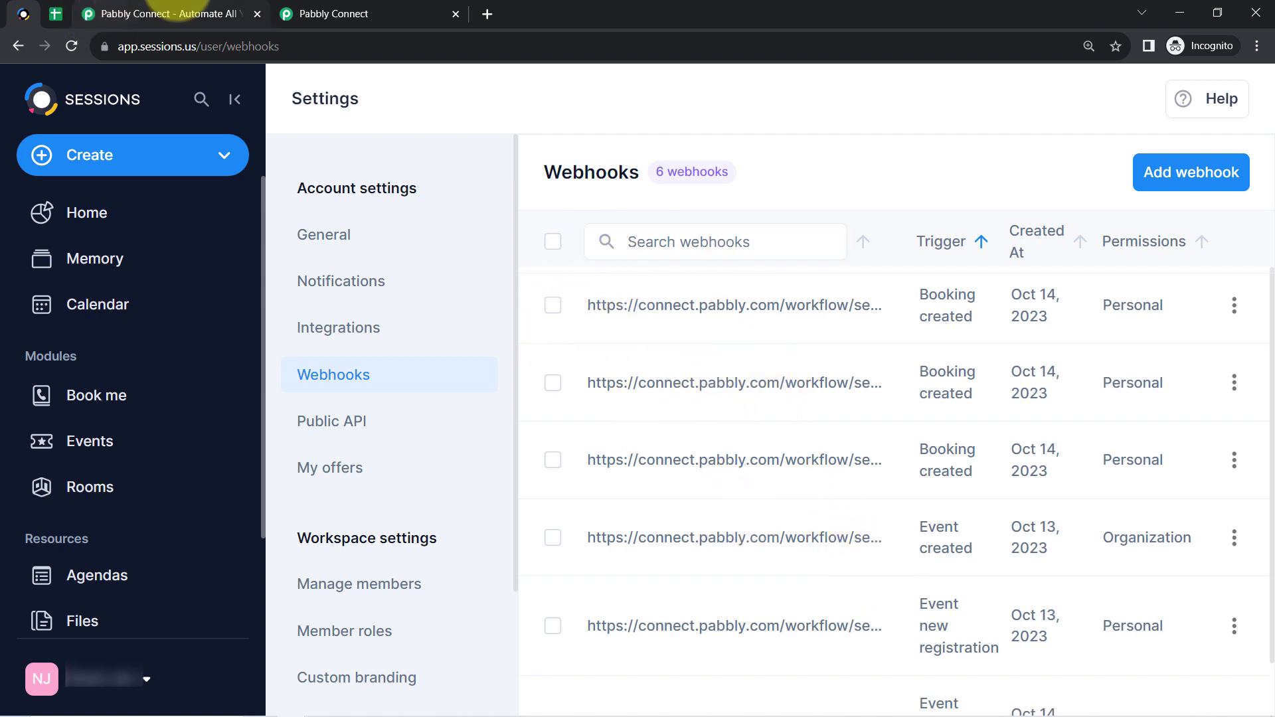
Switch to Pabbly Connect and read the Sessions trigger's note about making a test submission for the webhook response.
click(306, 13)
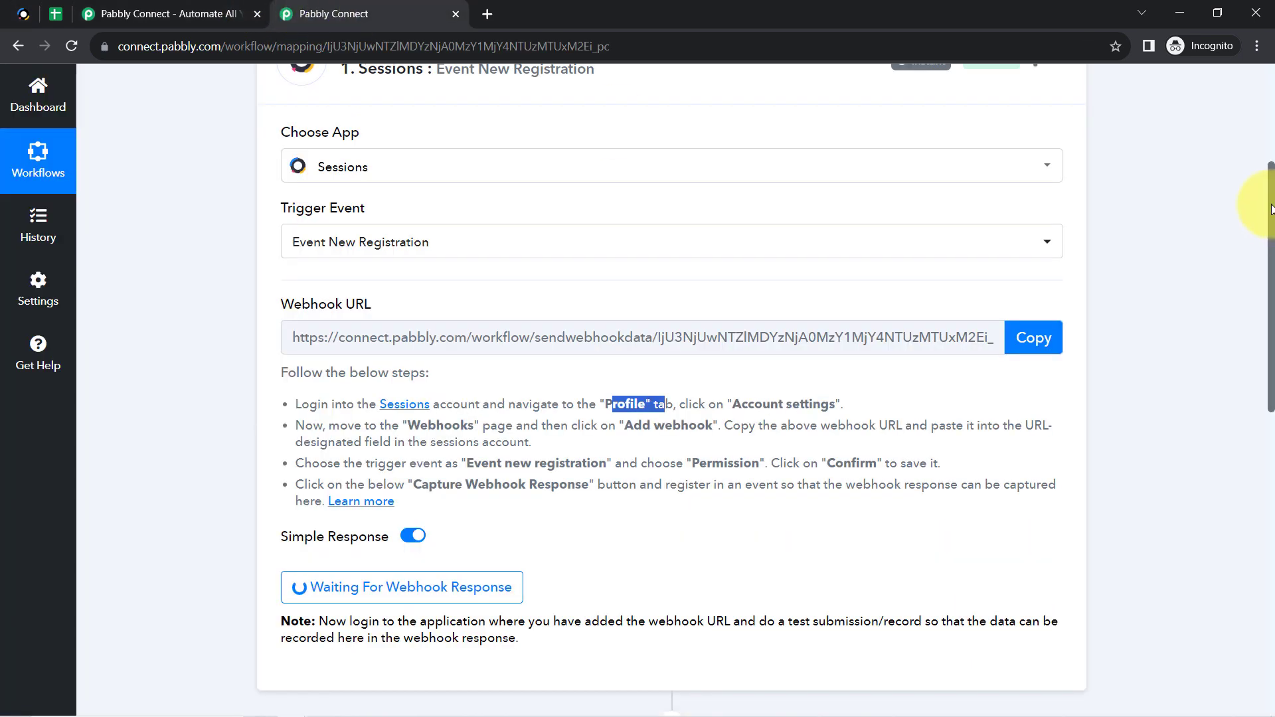
scroll(1269, 210, down, 3)
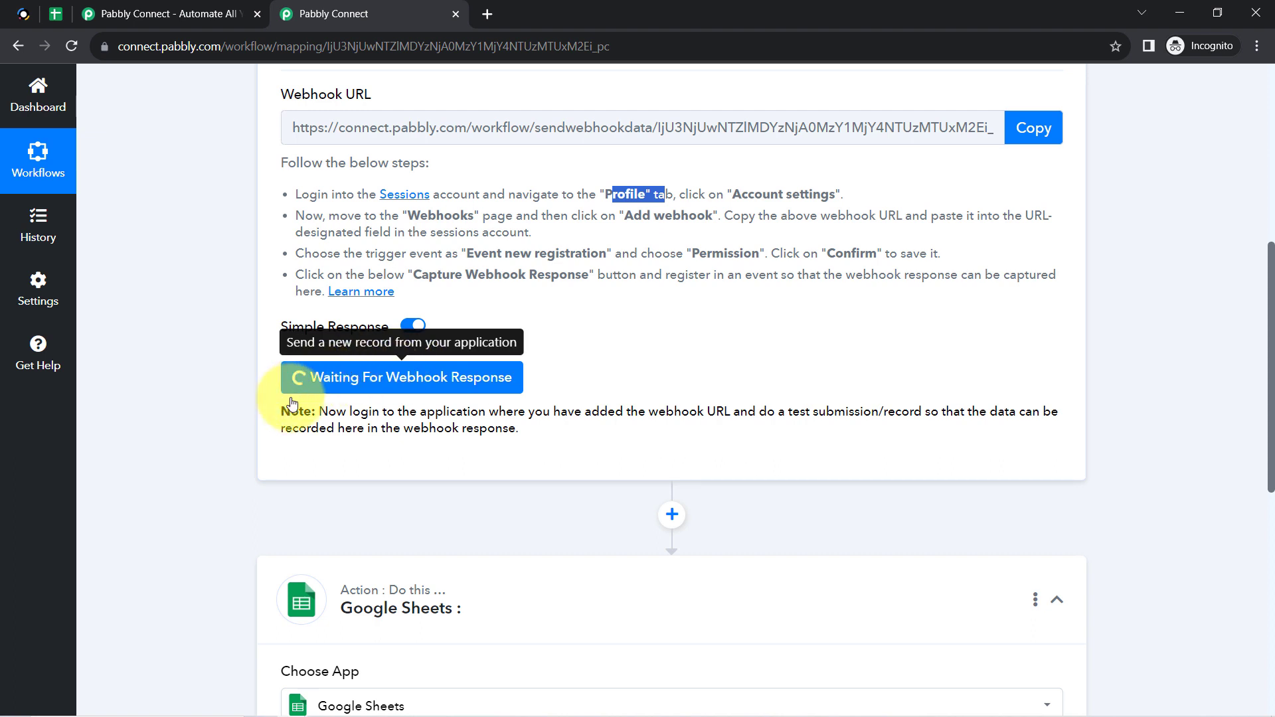
drag(361, 411, 438, 445)
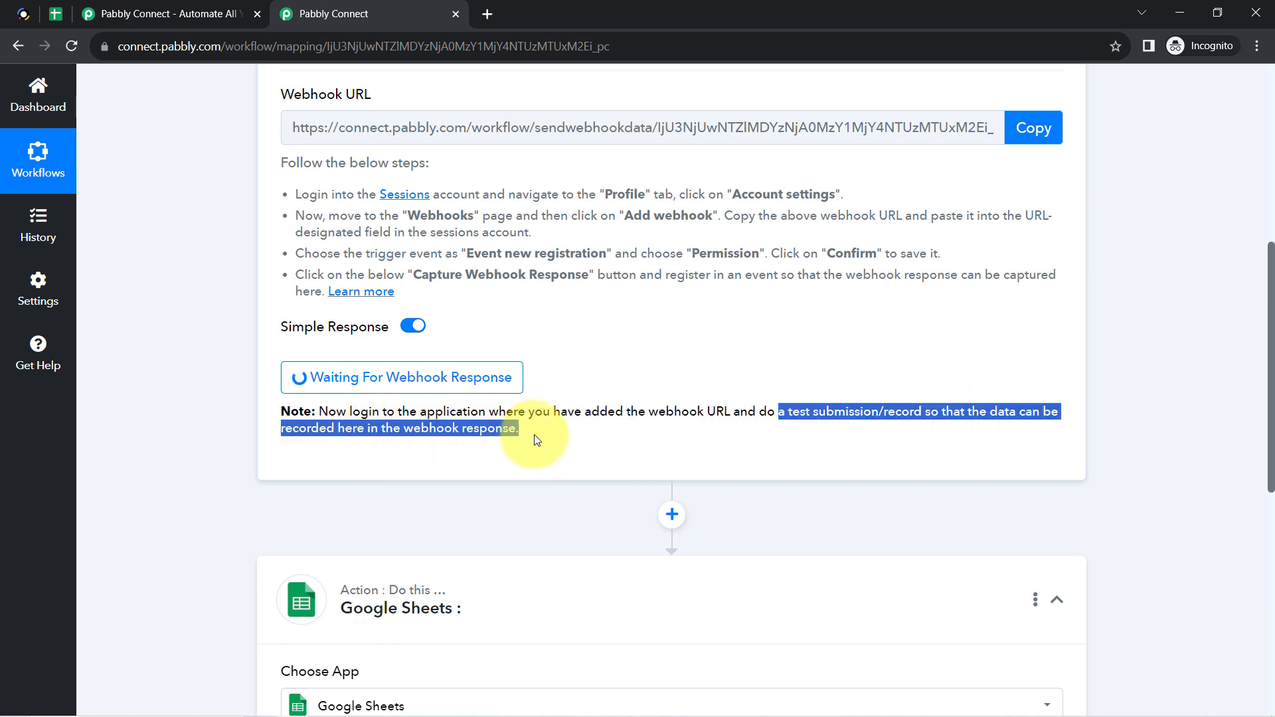
drag(792, 411, 908, 413)
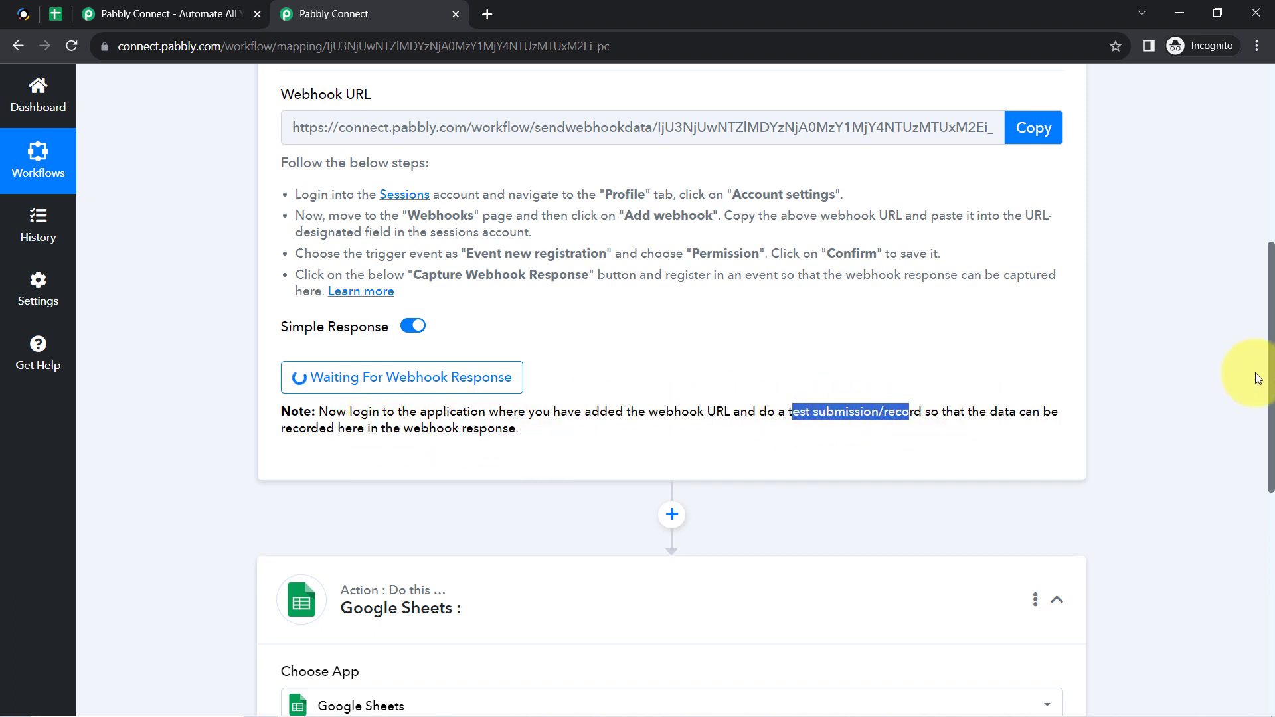
scroll(1271, 292, up, 3)
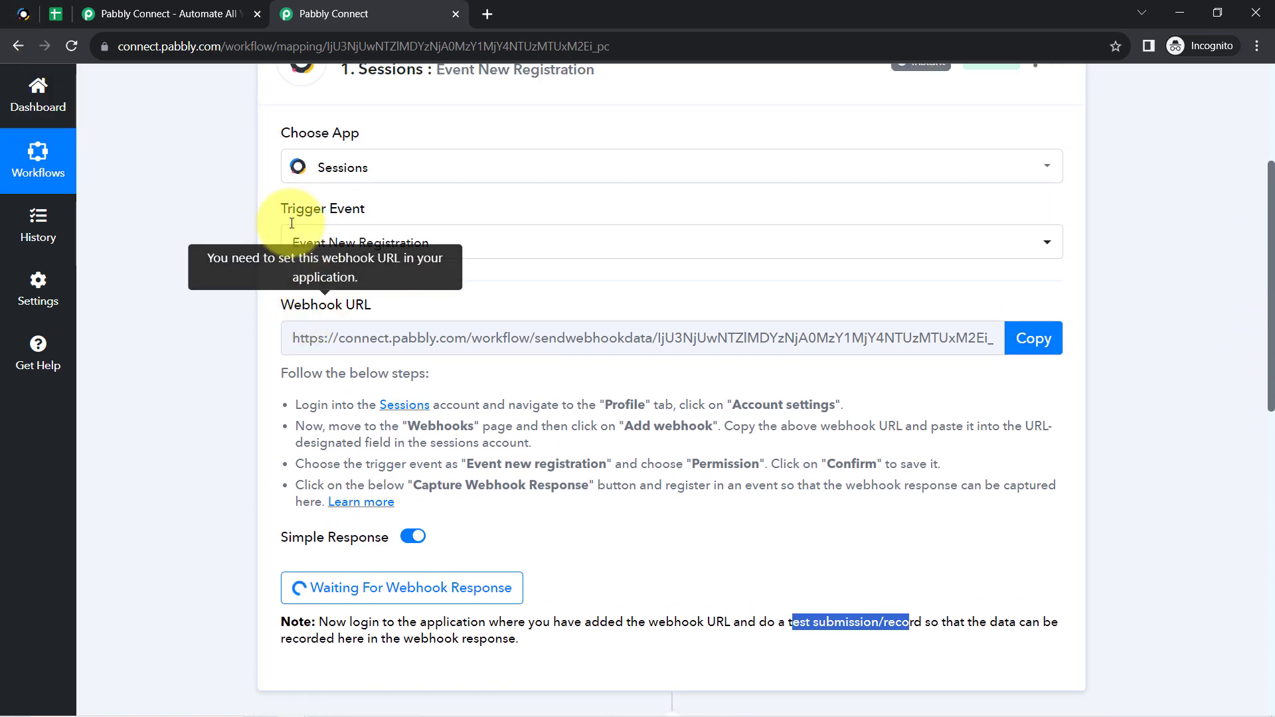
click(327, 243)
Switch to Sessions and copy the event link of the Free Webinar on PHP event from the events list.
click(30, 13)
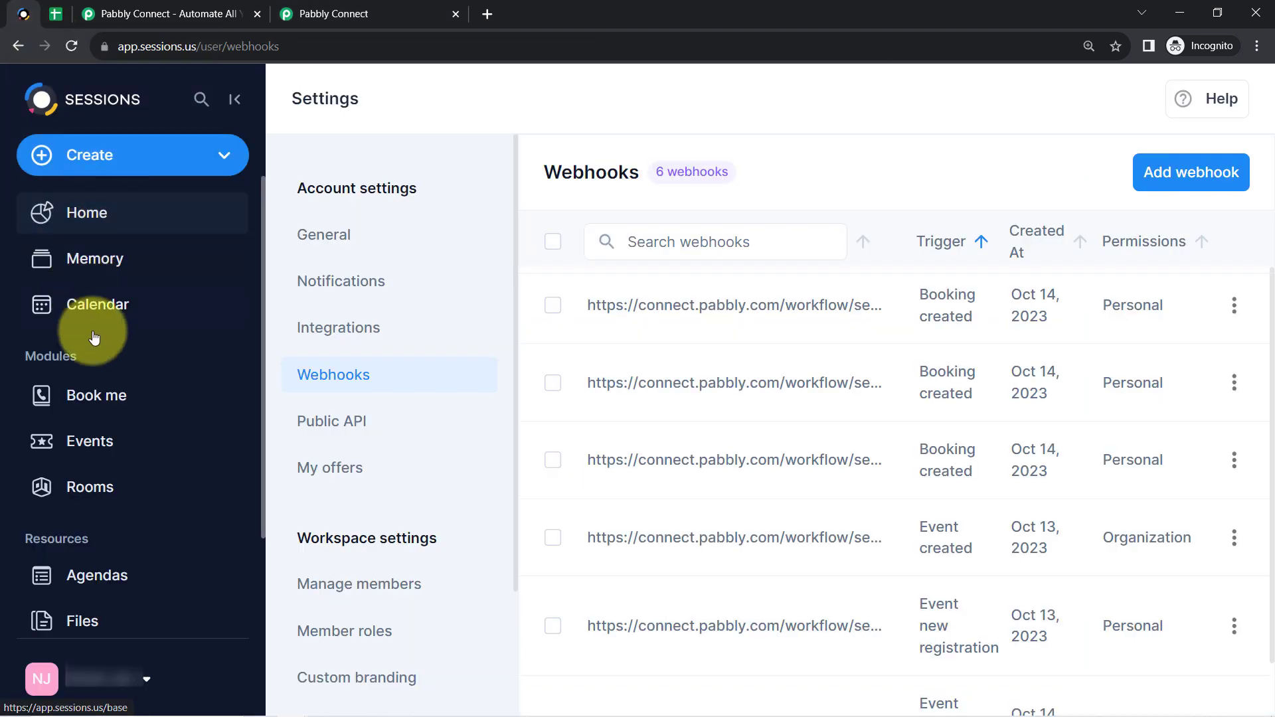
click(90, 439)
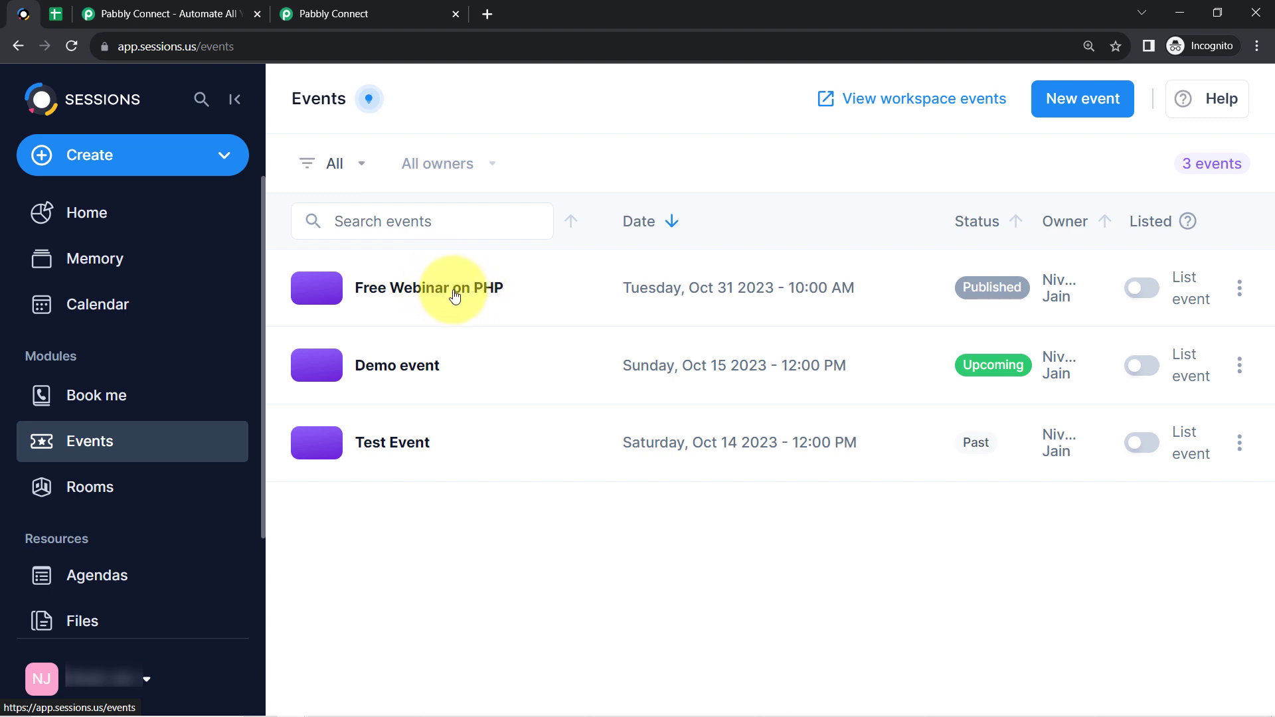
click(1239, 288)
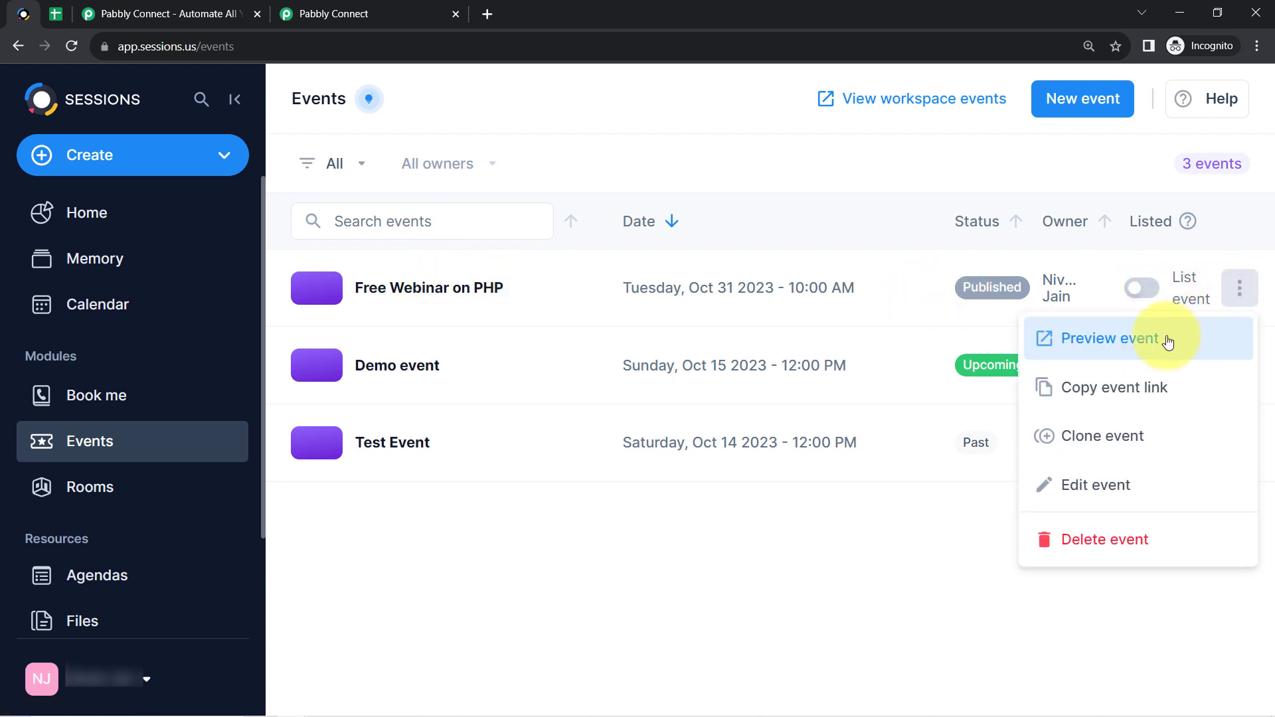
click(1131, 394)
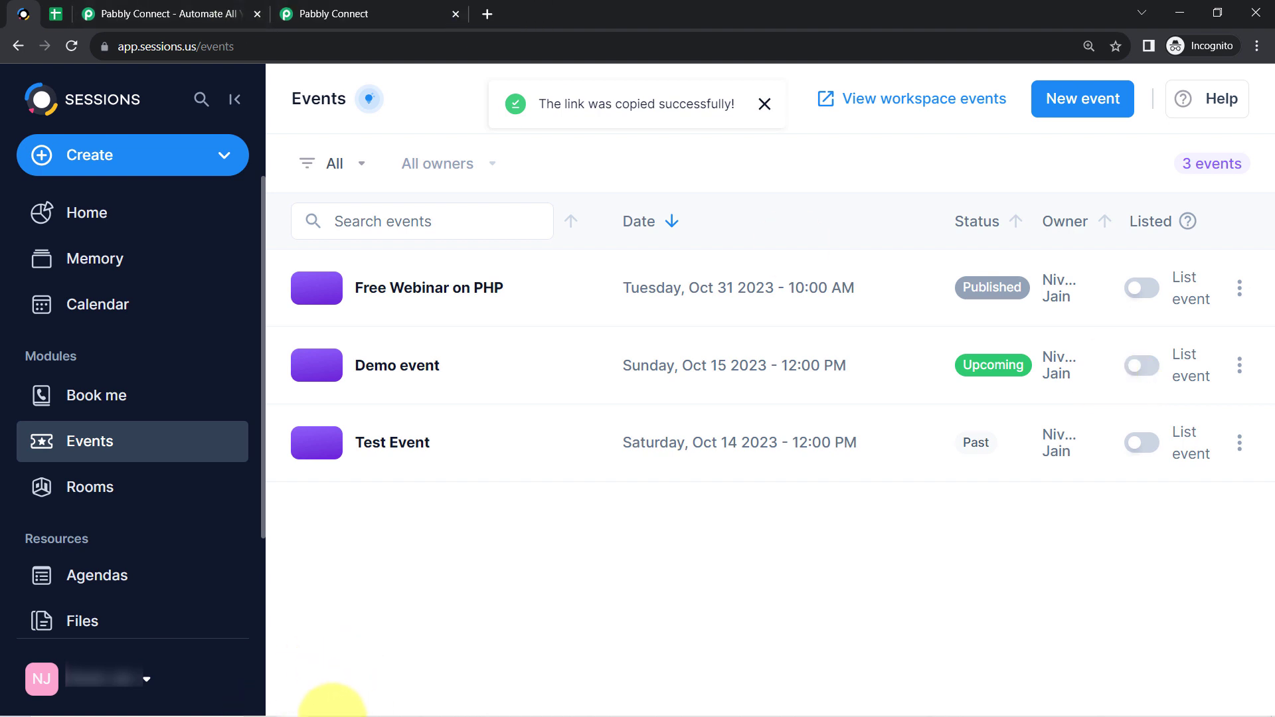
Load the copied event link in the other browser window and open the event's registration form.
click(303, 702)
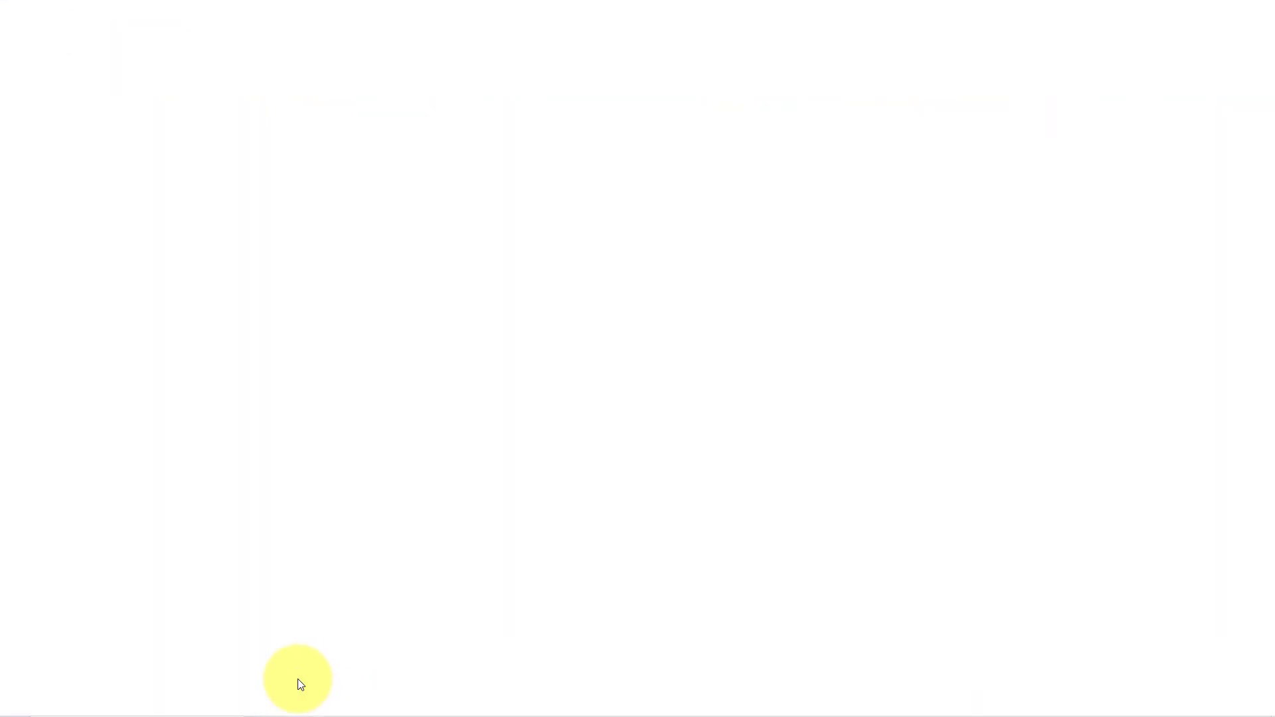
key(ctrl+v)
key(Return)
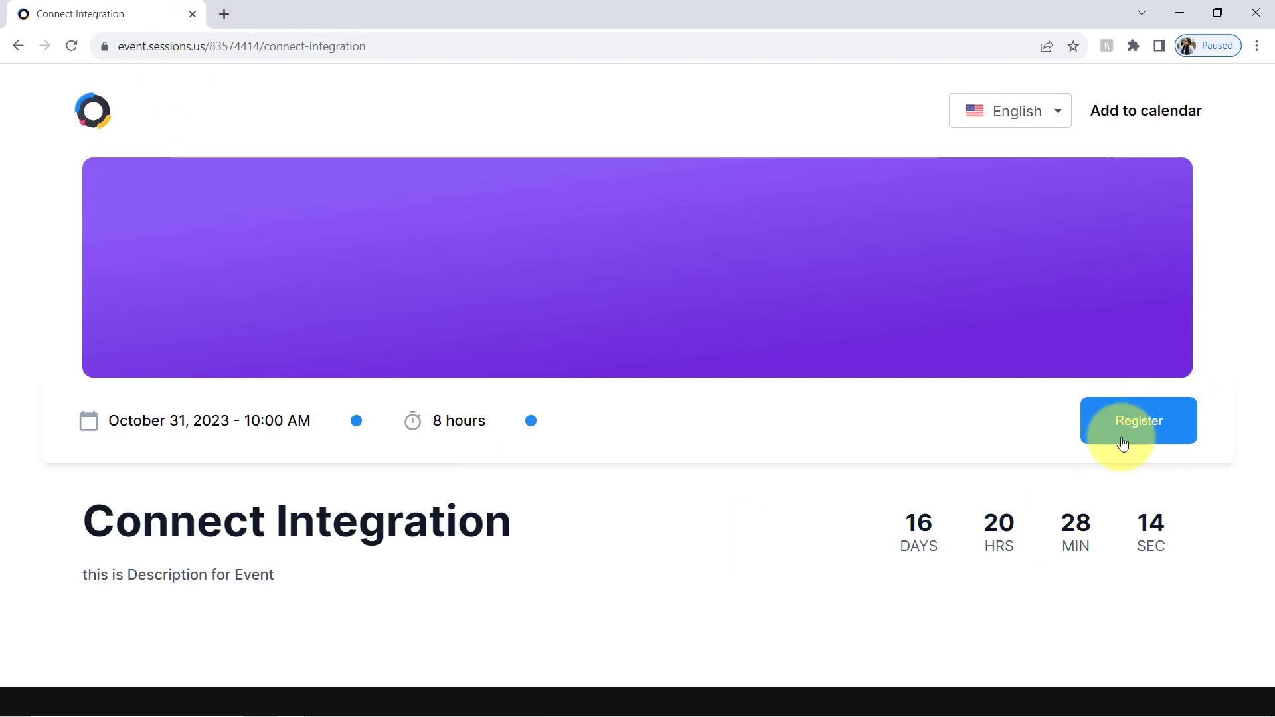
click(1138, 428)
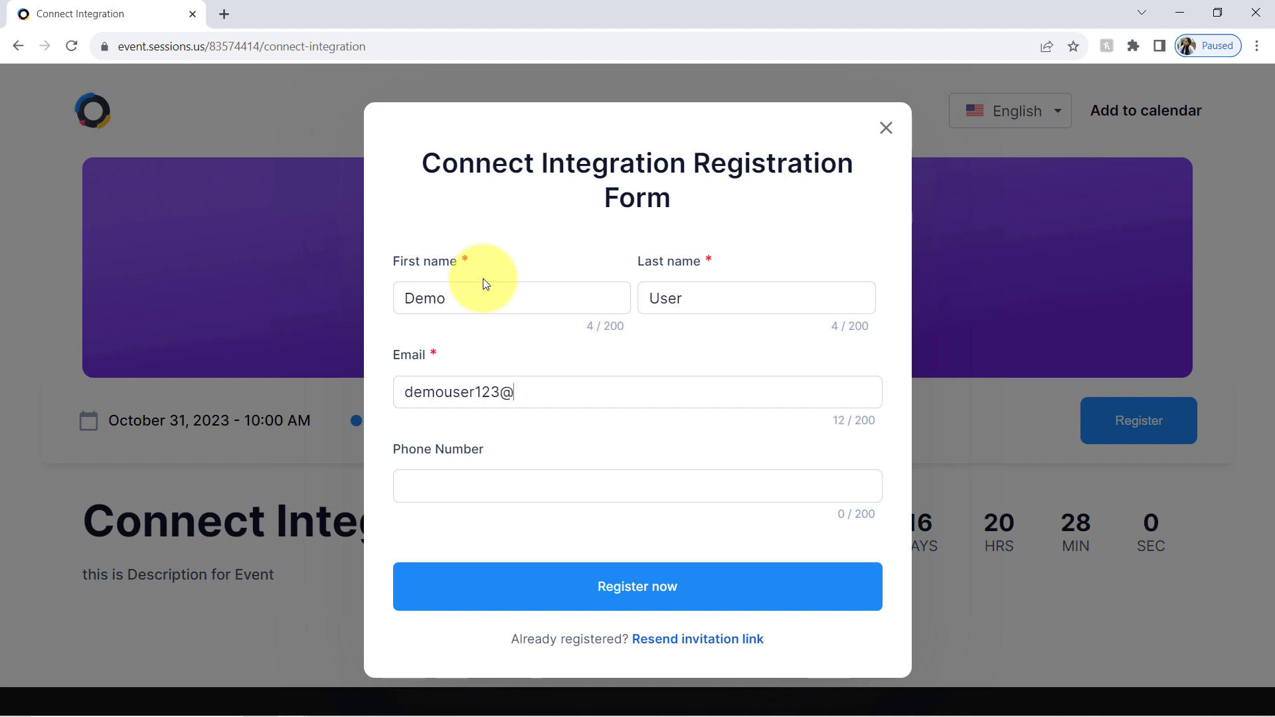
Complete the registration form with the registrant's name, email and phone number, submit it, and dismiss the confirmation.
text(bblytuts.)
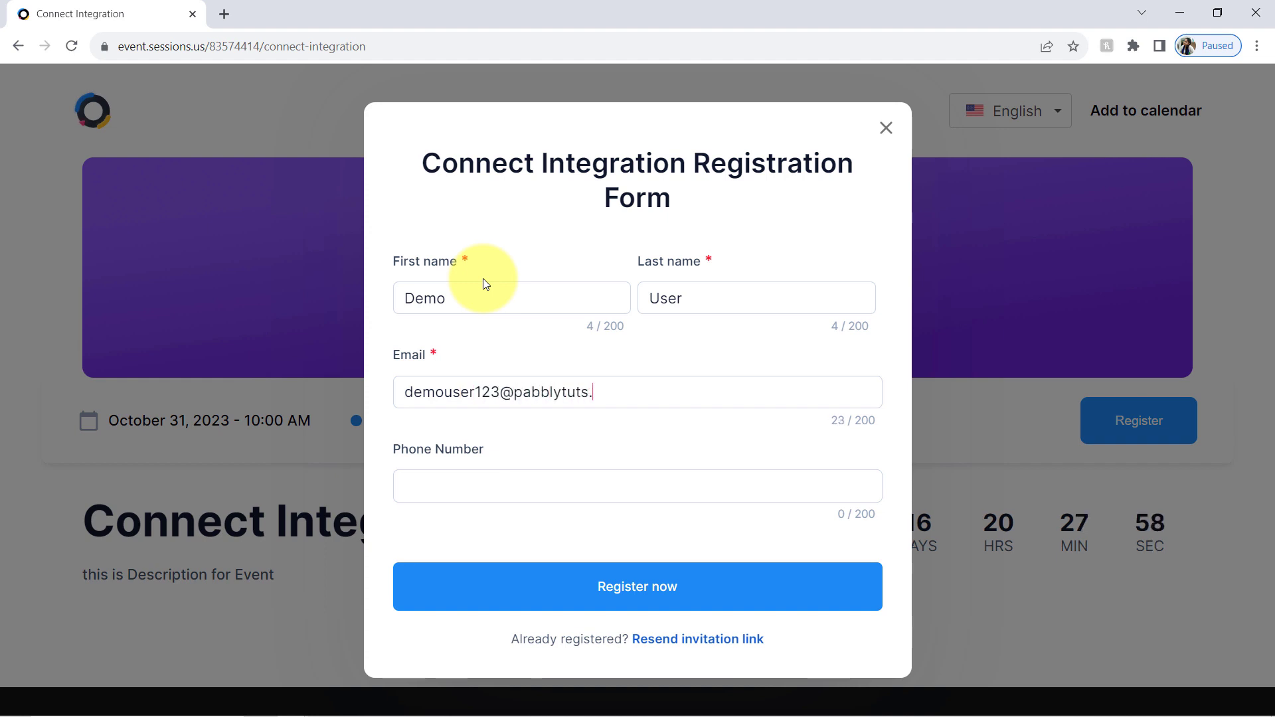
text(com)
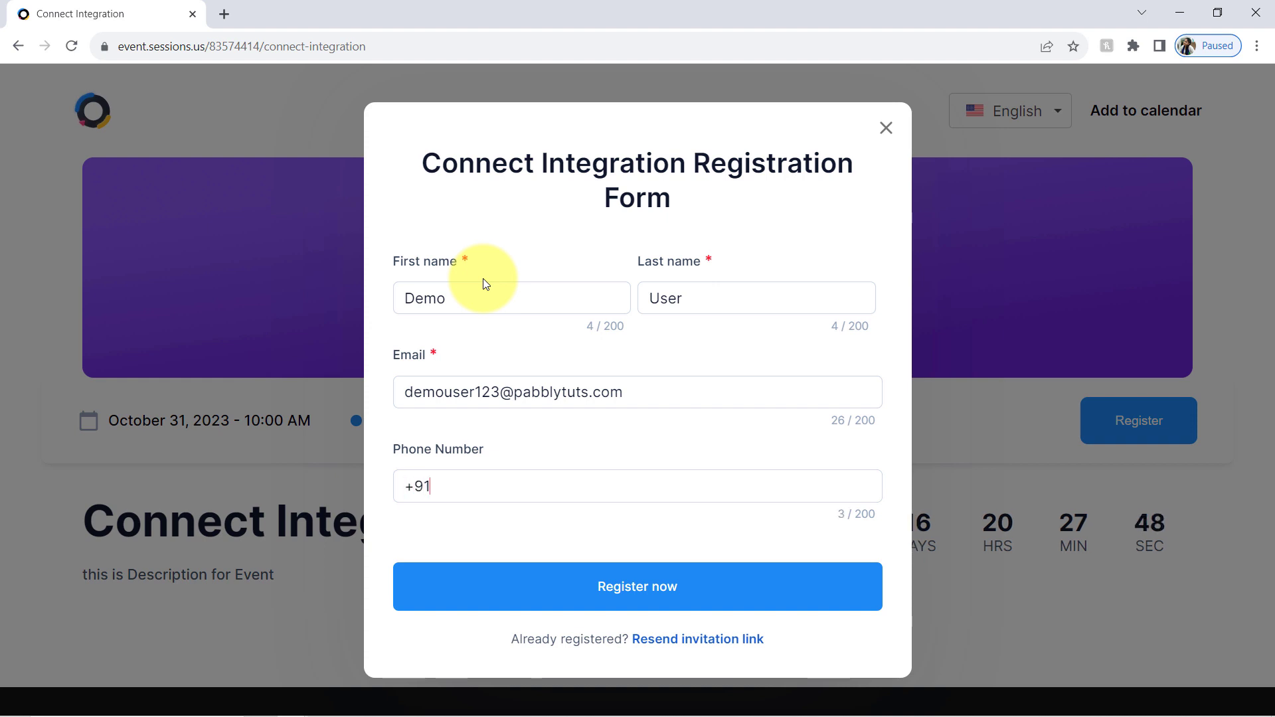
text(66666666)
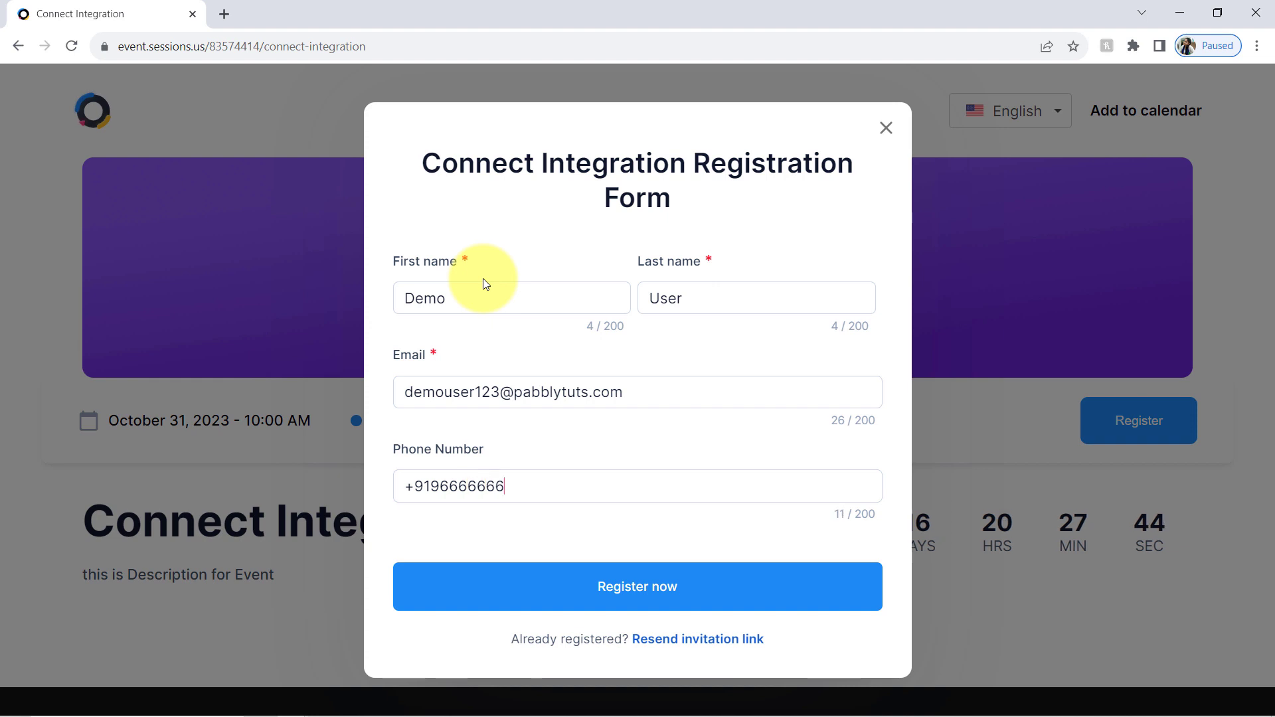
text(6)
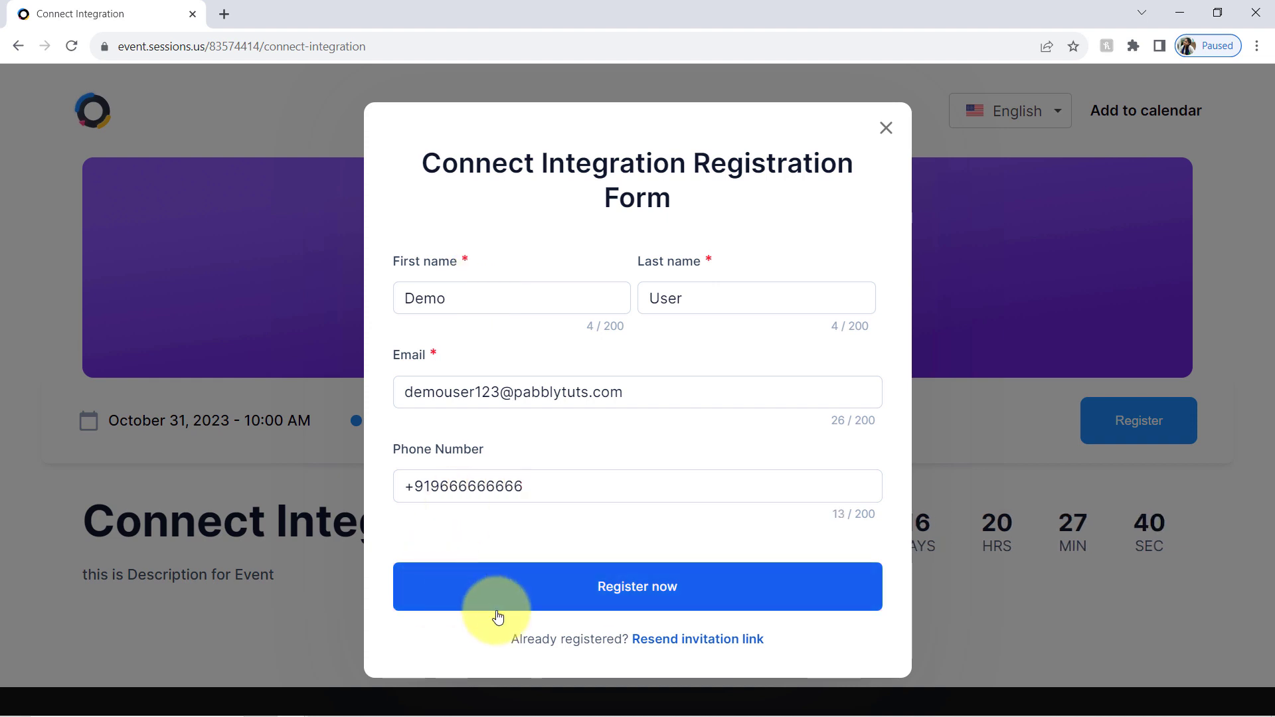
click(626, 592)
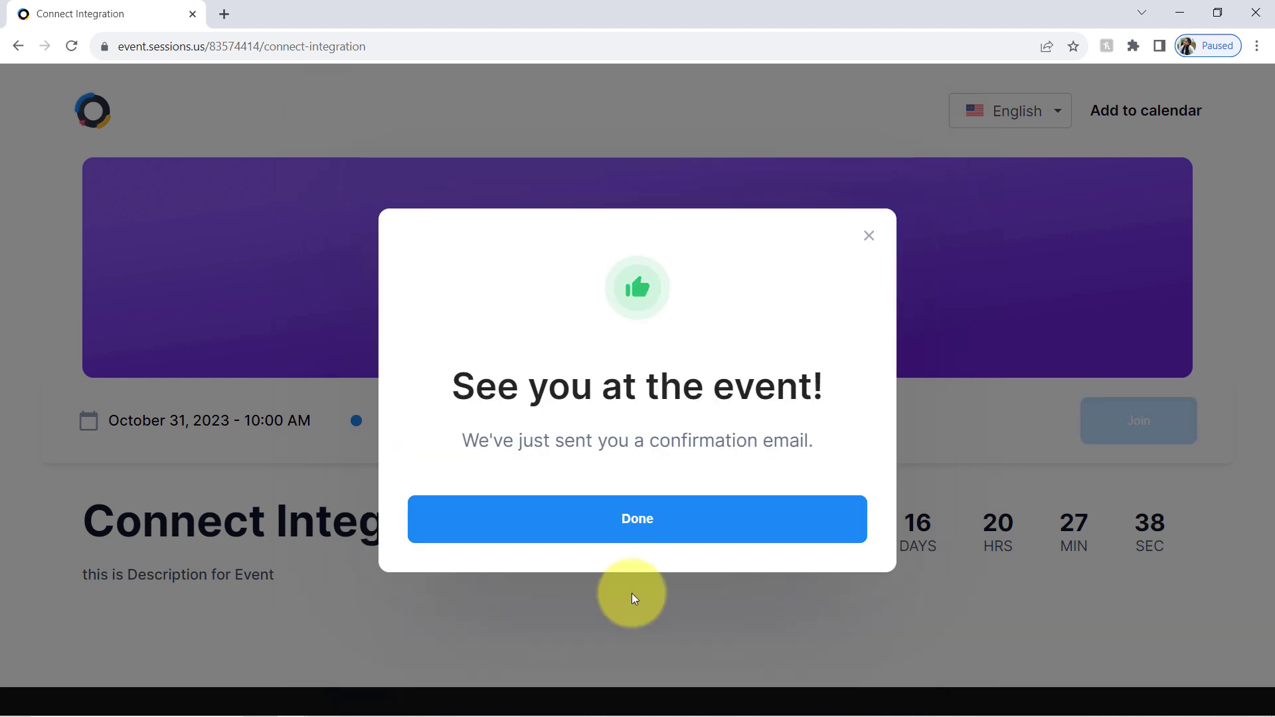
click(620, 527)
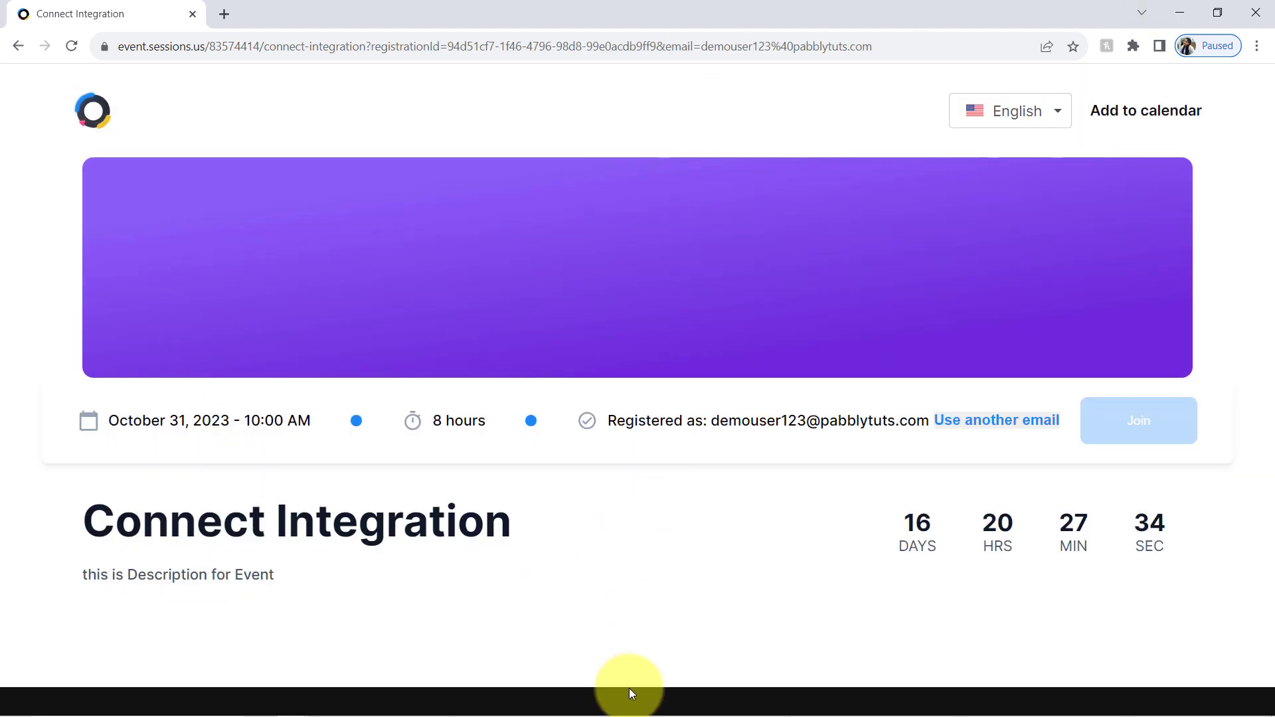
Return to the Pabbly Connect workflow and check the Sessions trigger step for the received webhook response.
mouse_move(309, 696)
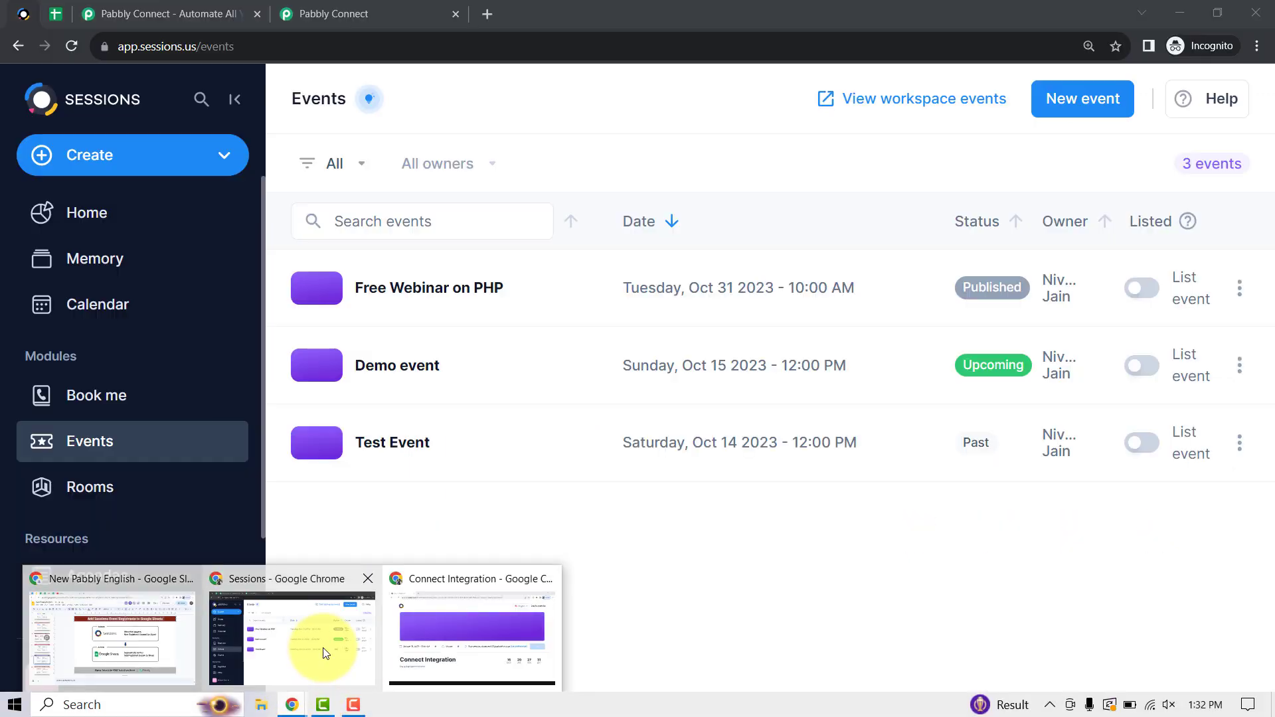
click(318, 639)
click(356, 10)
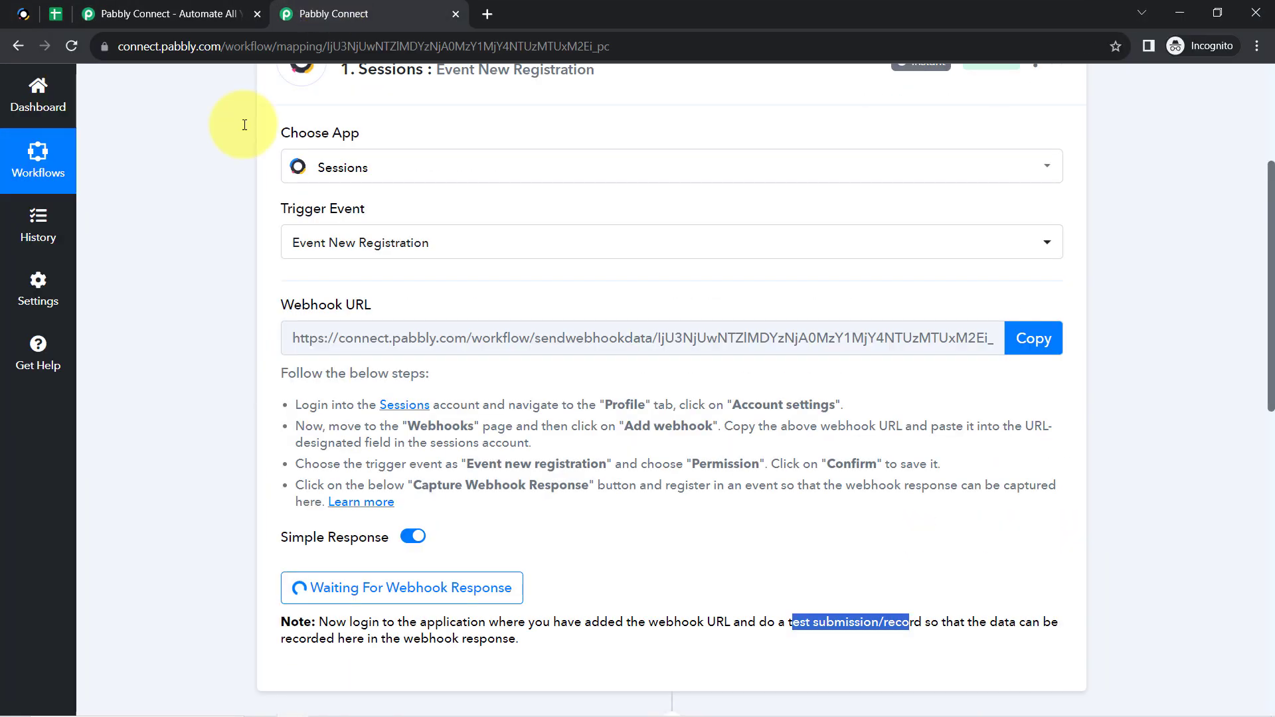
scroll(386, 471, down, 10)
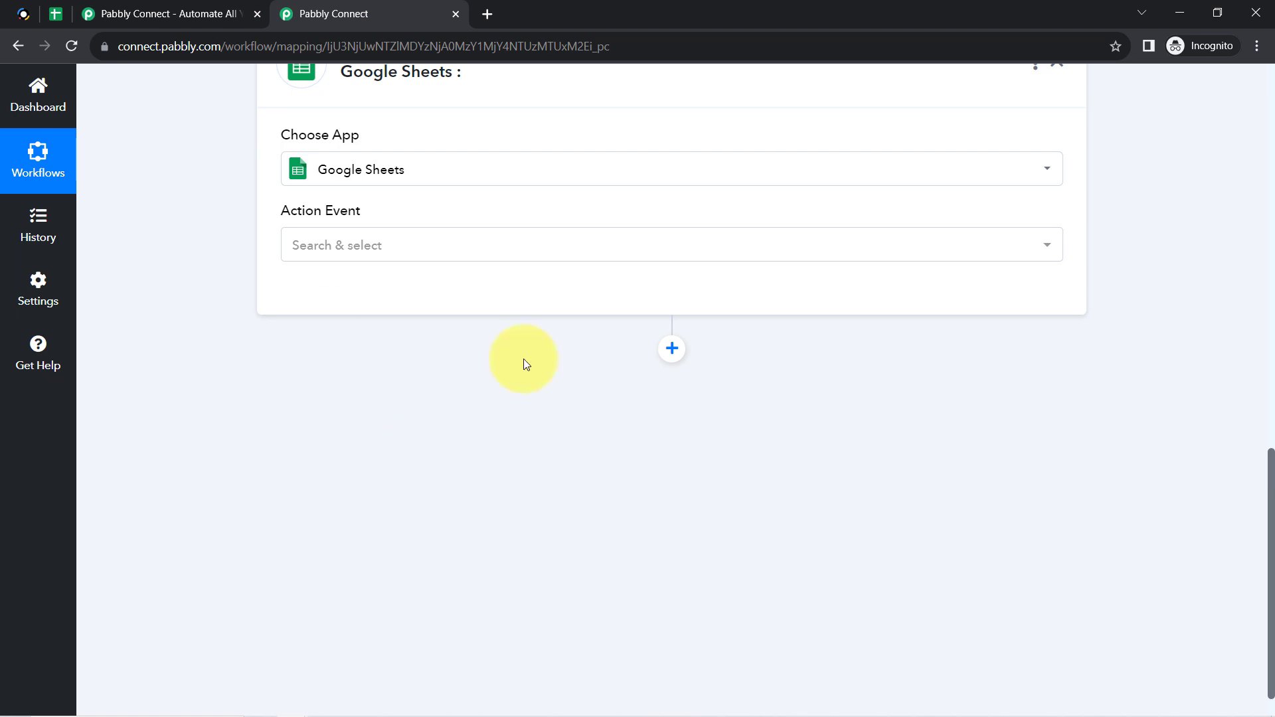
drag(1271, 481, 1270, 313)
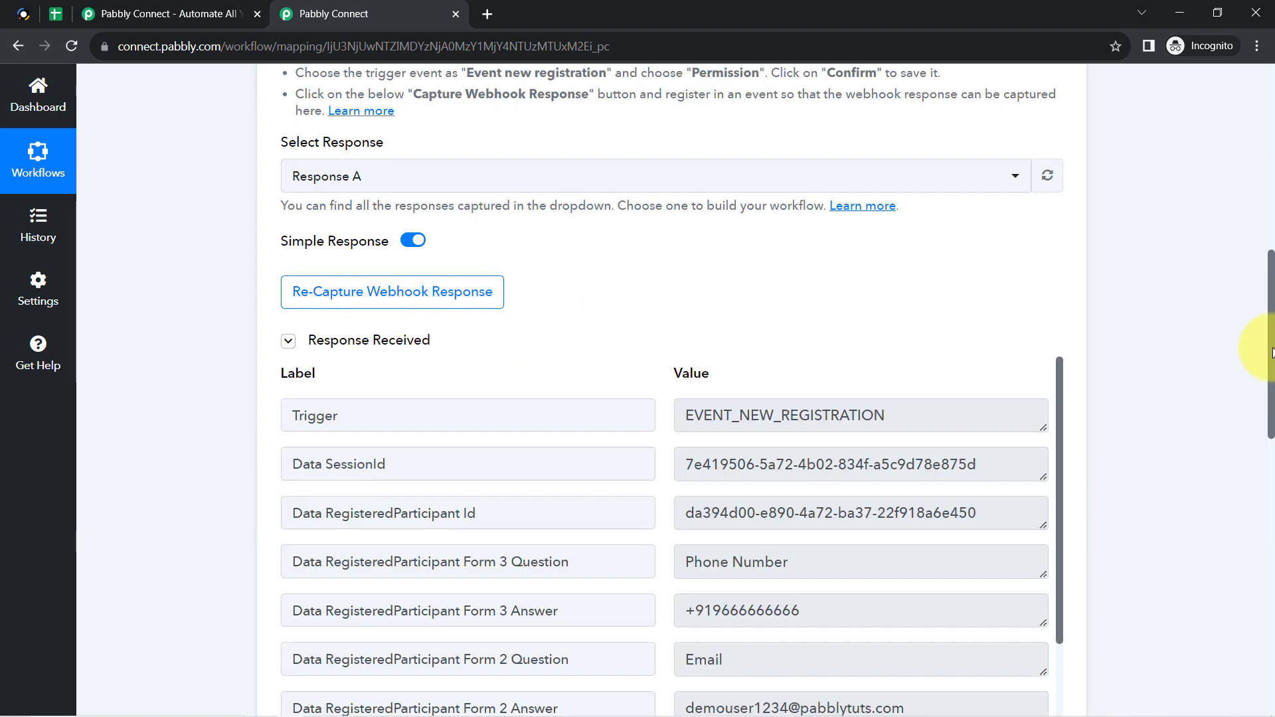
drag(1271, 347, 1271, 297)
scroll(1253, 334, down, 3)
scroll(1237, 336, up, 1)
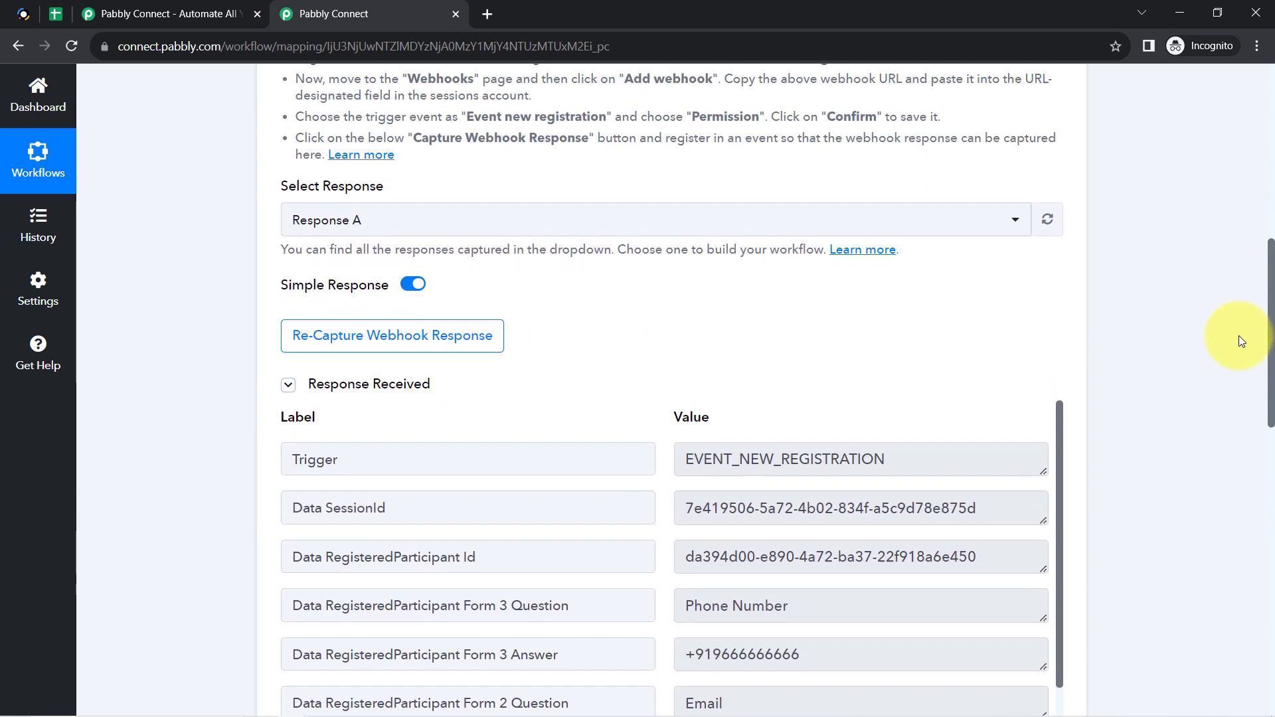
scroll(1237, 376, down, 3)
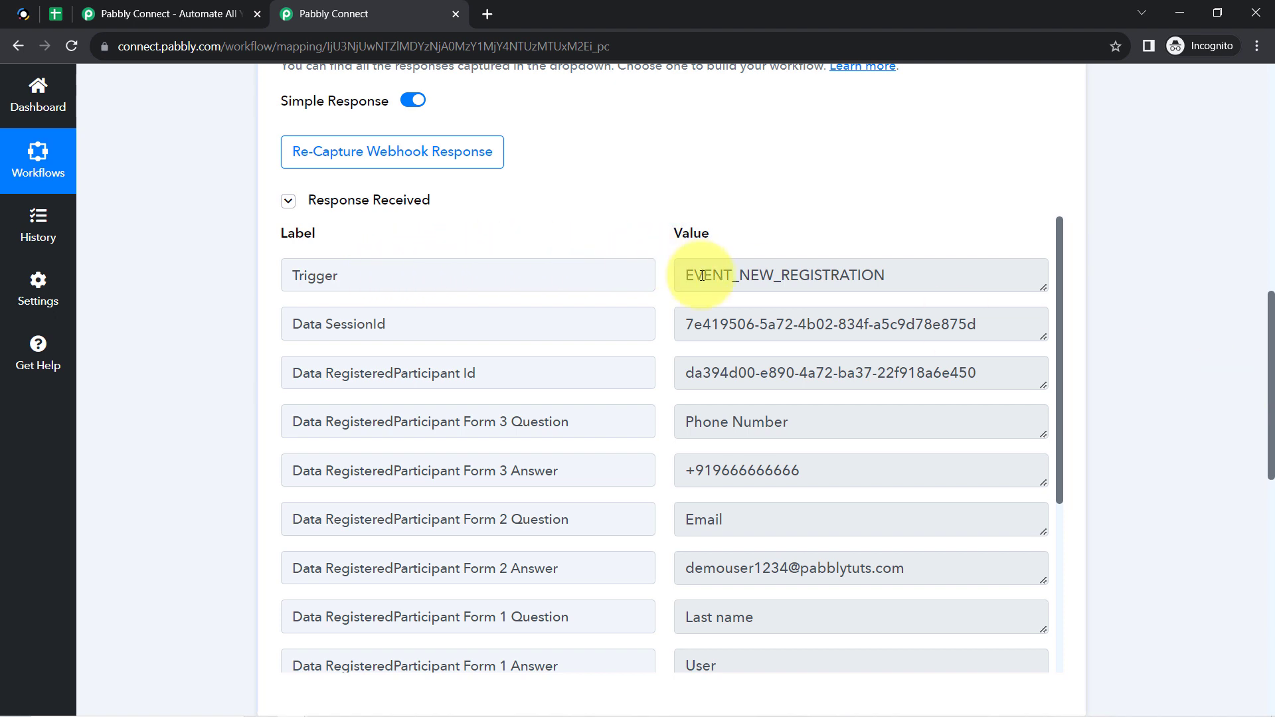
Examine the trigger, session ID, phone number and email values in the received webhook response.
drag(702, 276, 891, 278)
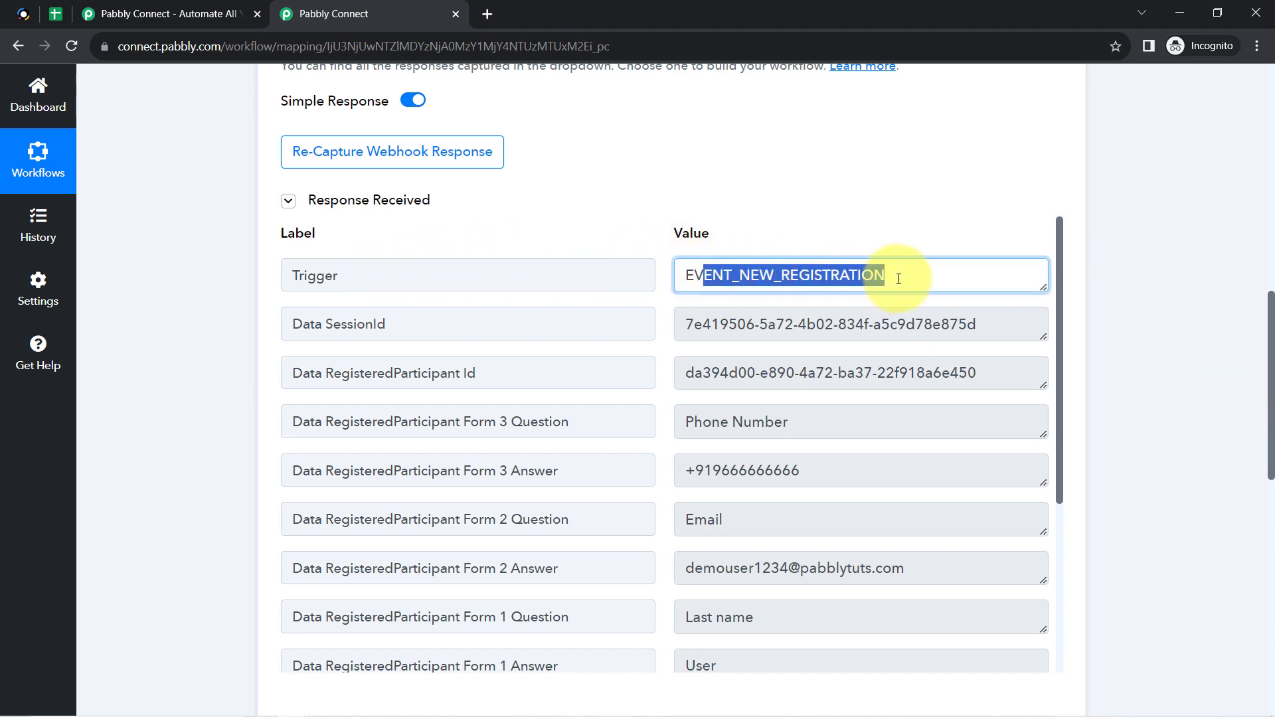
drag(735, 325, 859, 320)
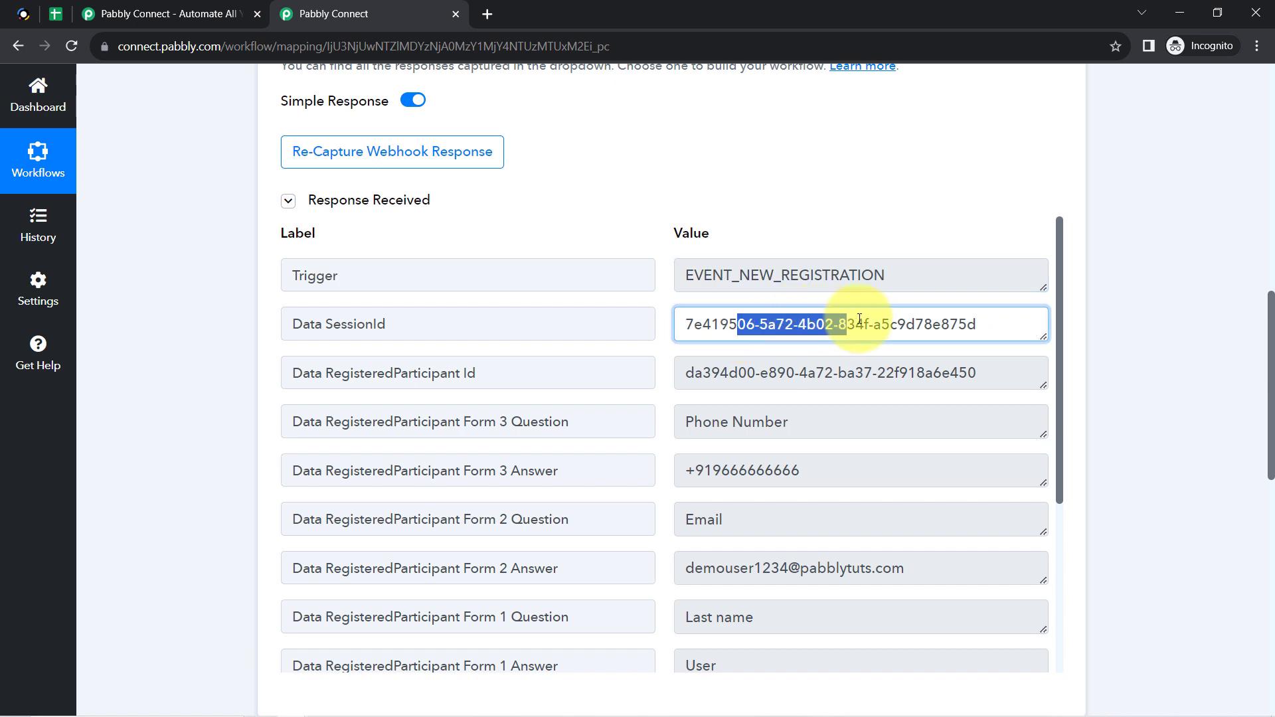
drag(695, 471, 809, 467)
drag(725, 569, 836, 569)
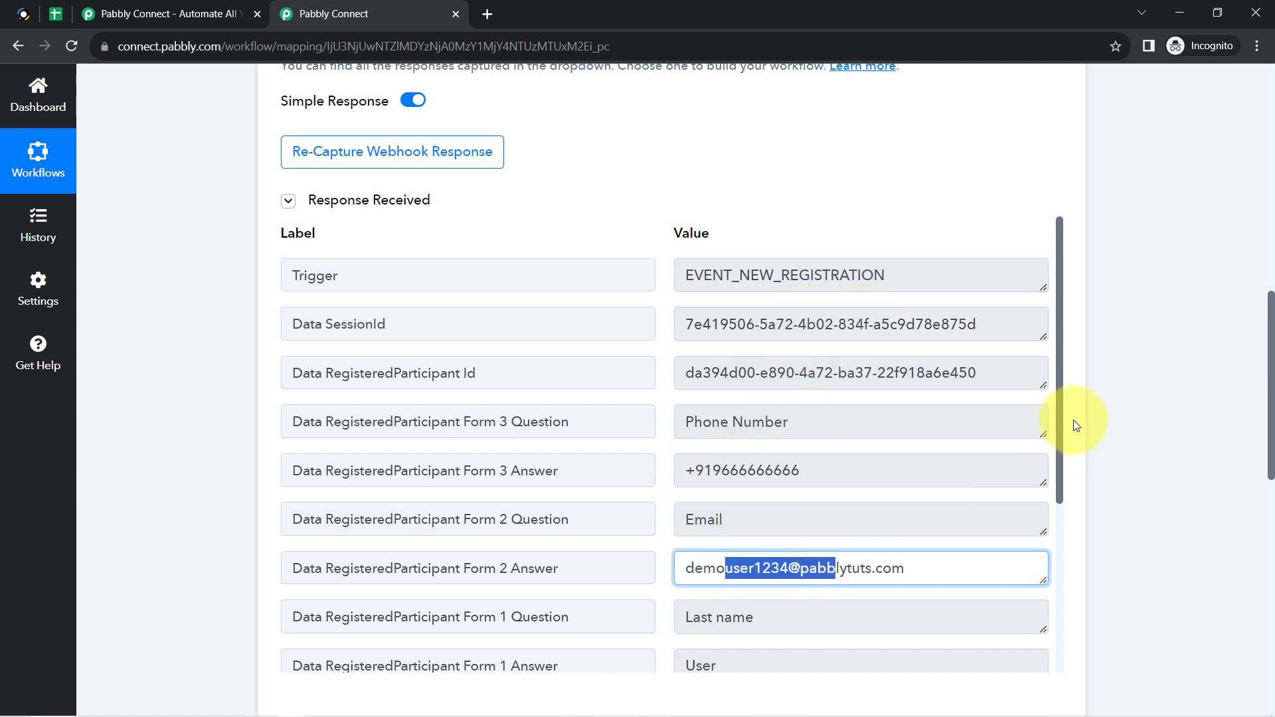
Review the remaining registrant values in the webhook response and collapse the Sessions trigger step.
drag(1058, 410, 1034, 590)
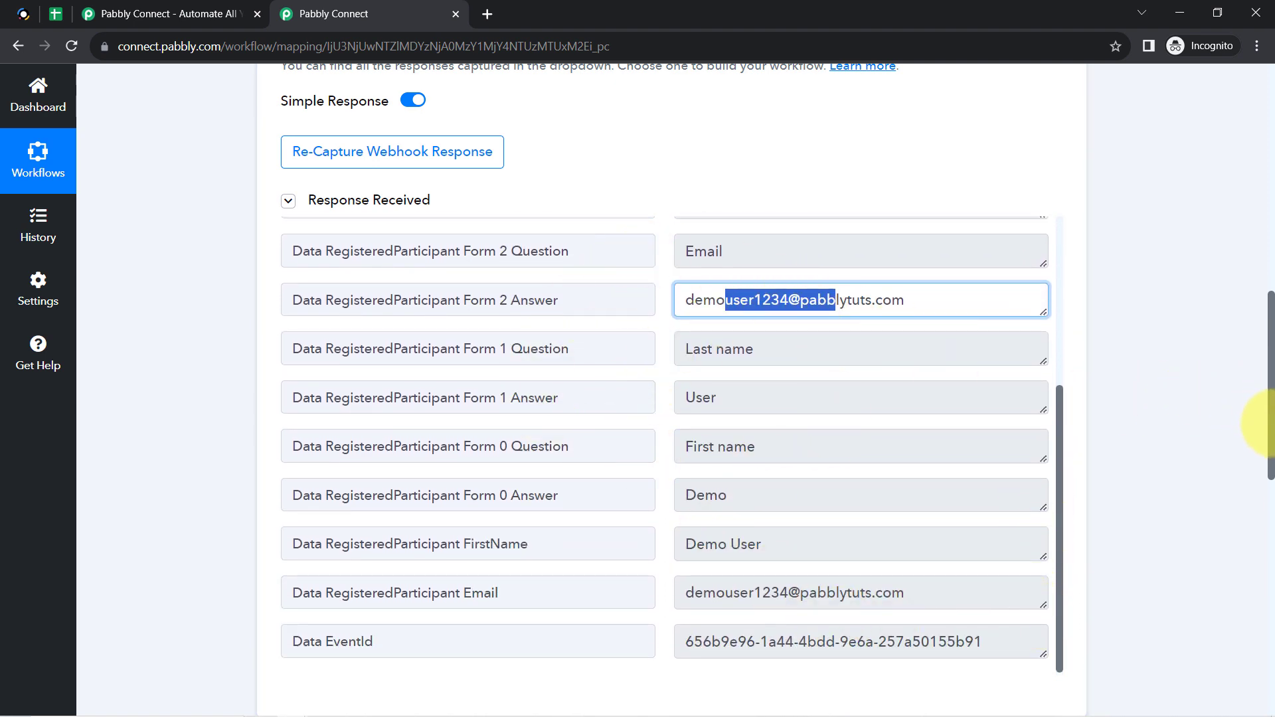
drag(1272, 410, 1229, 197)
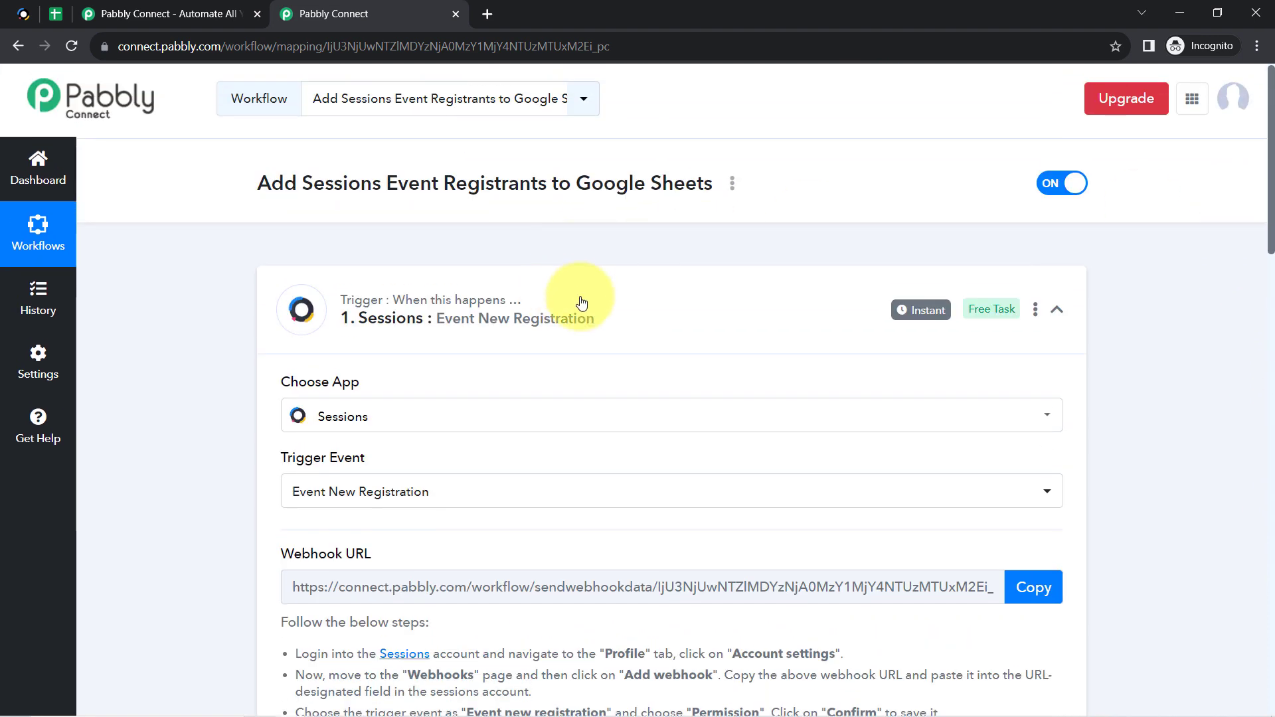
click(494, 323)
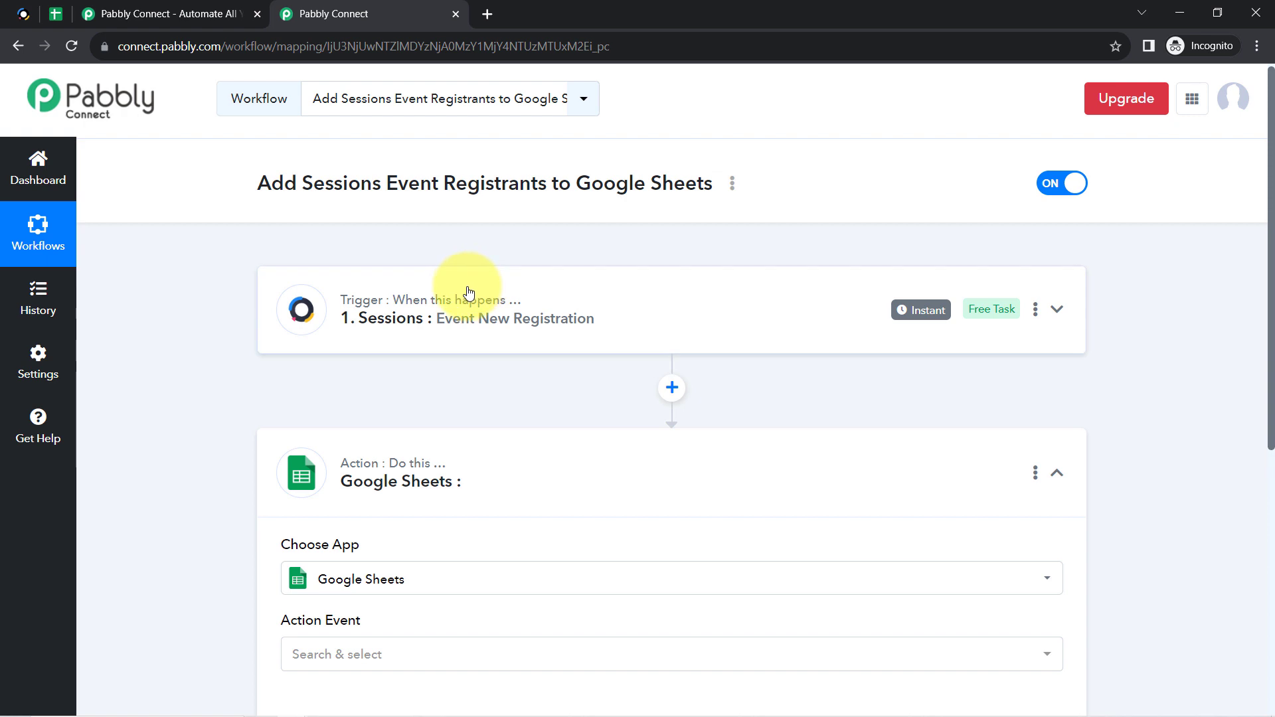
click(26, 12)
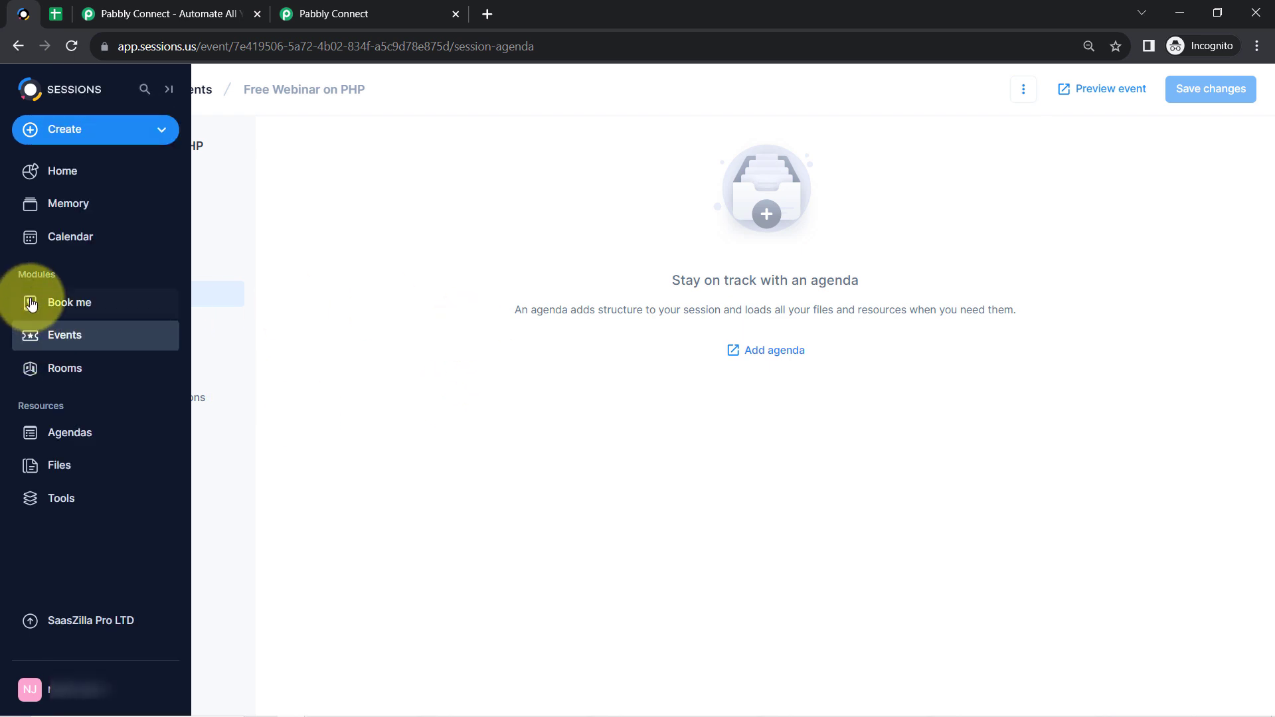
click(330, 13)
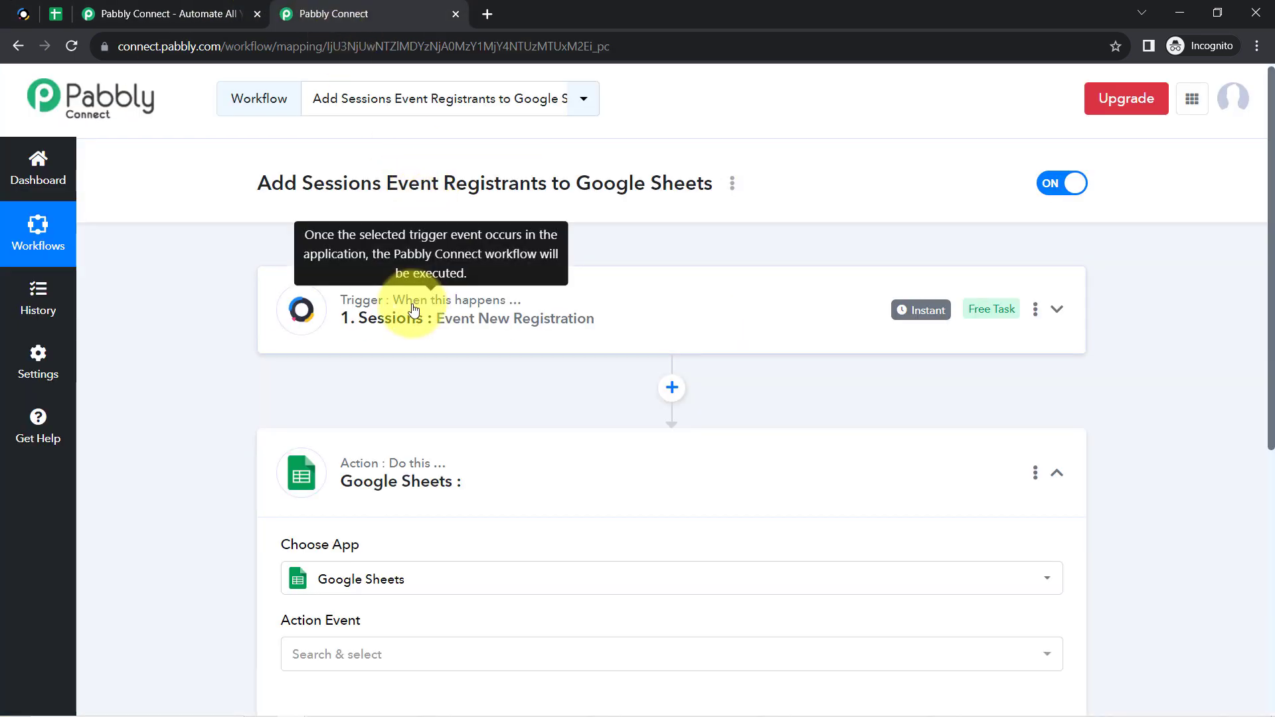
mouse_move(907, 307)
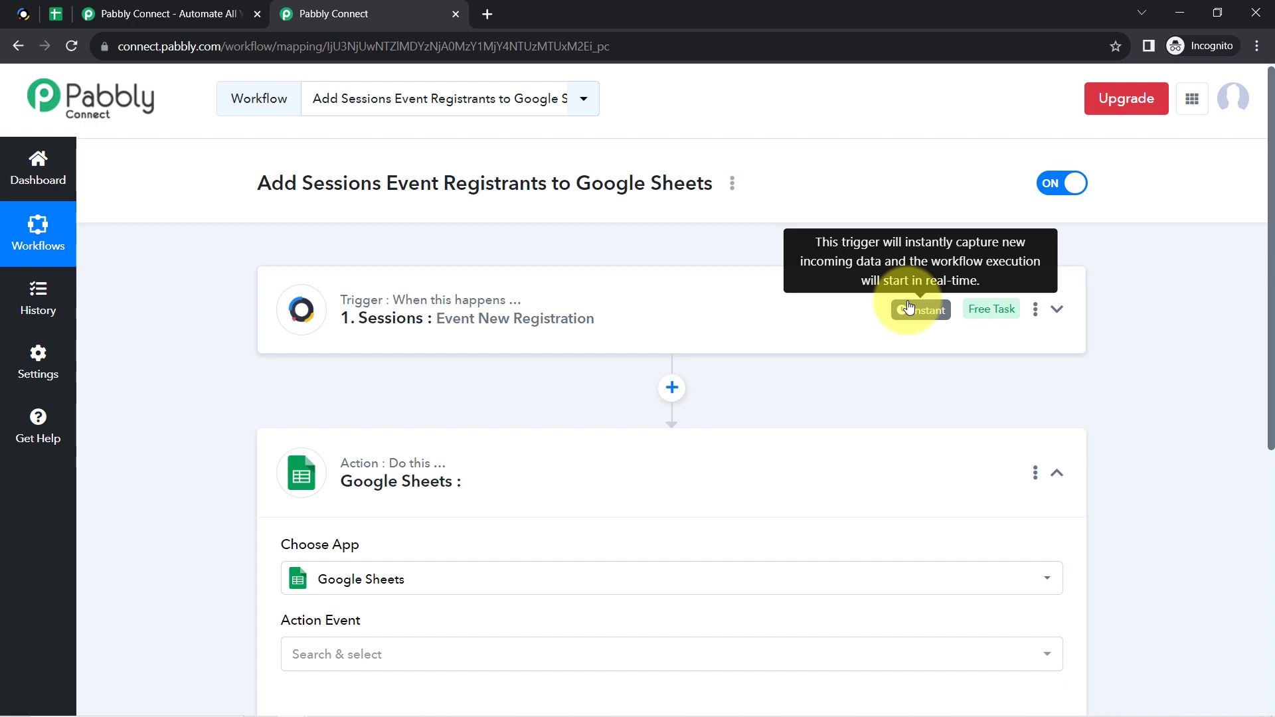
mouse_move(459, 299)
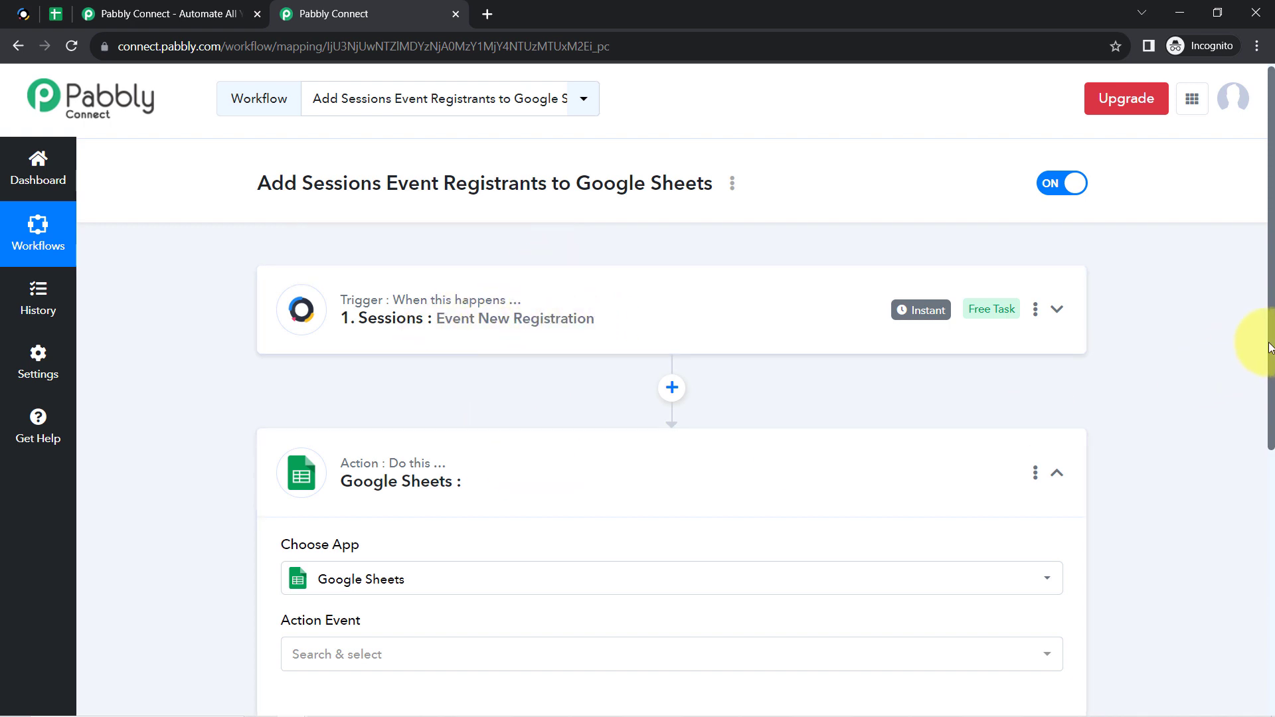
Set the Google Sheets action event to Add New Row and open its account connection settings.
drag(1272, 354, 1271, 494)
click(407, 399)
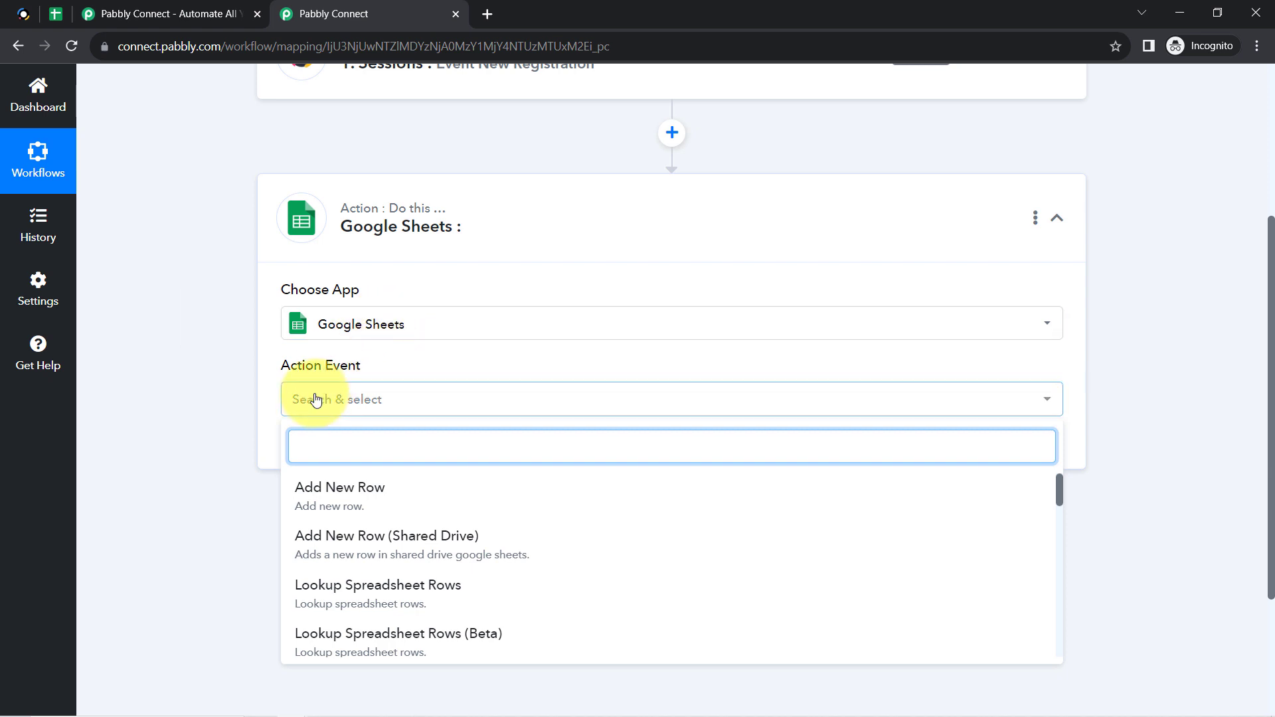
click(330, 488)
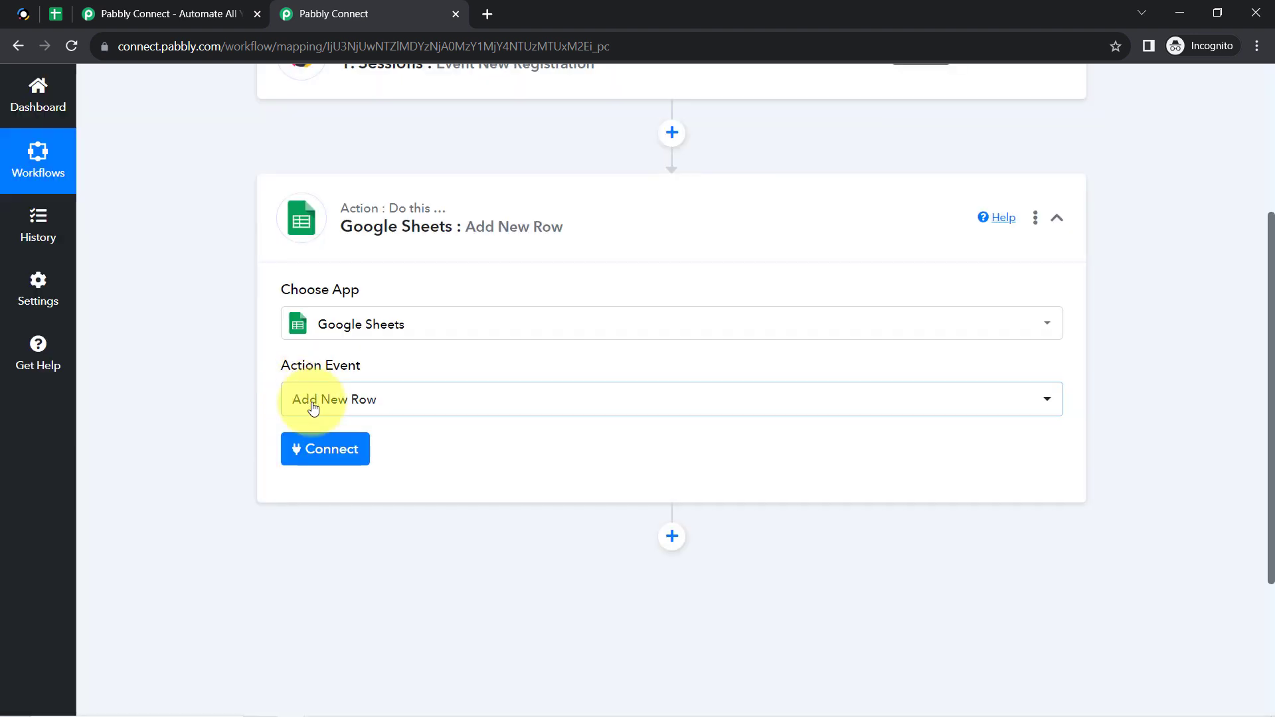
click(316, 457)
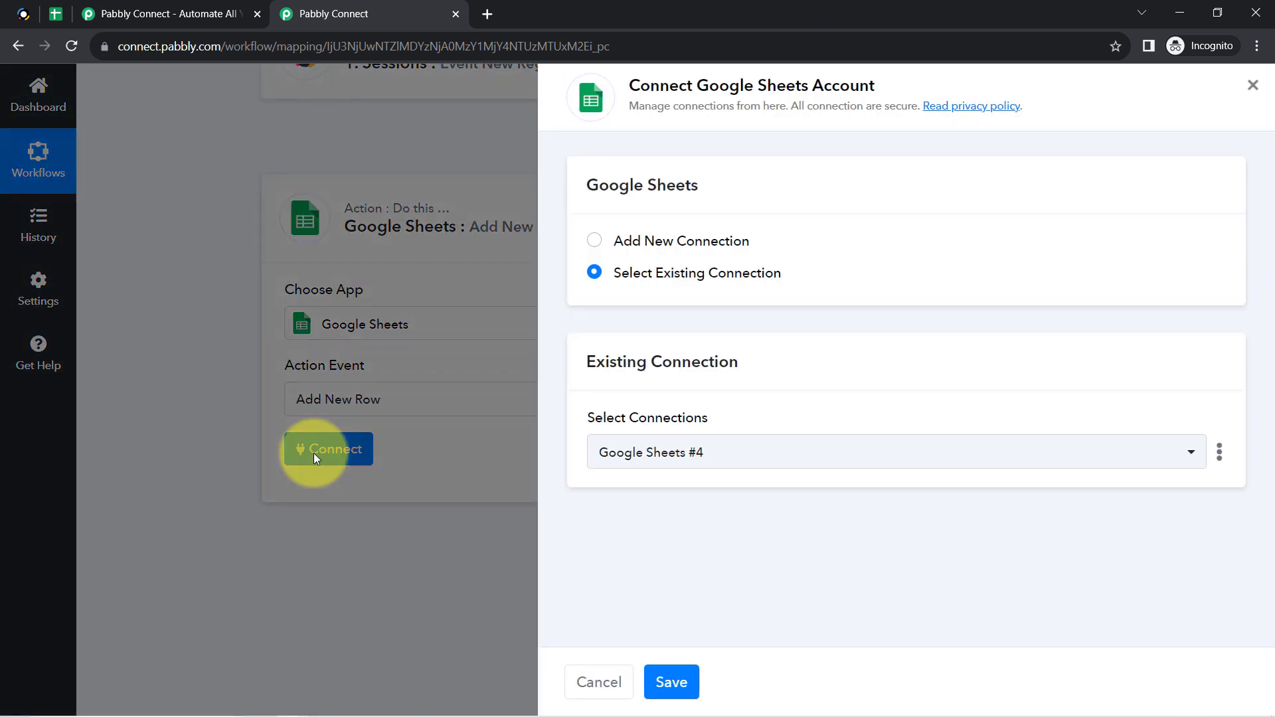
click(697, 249)
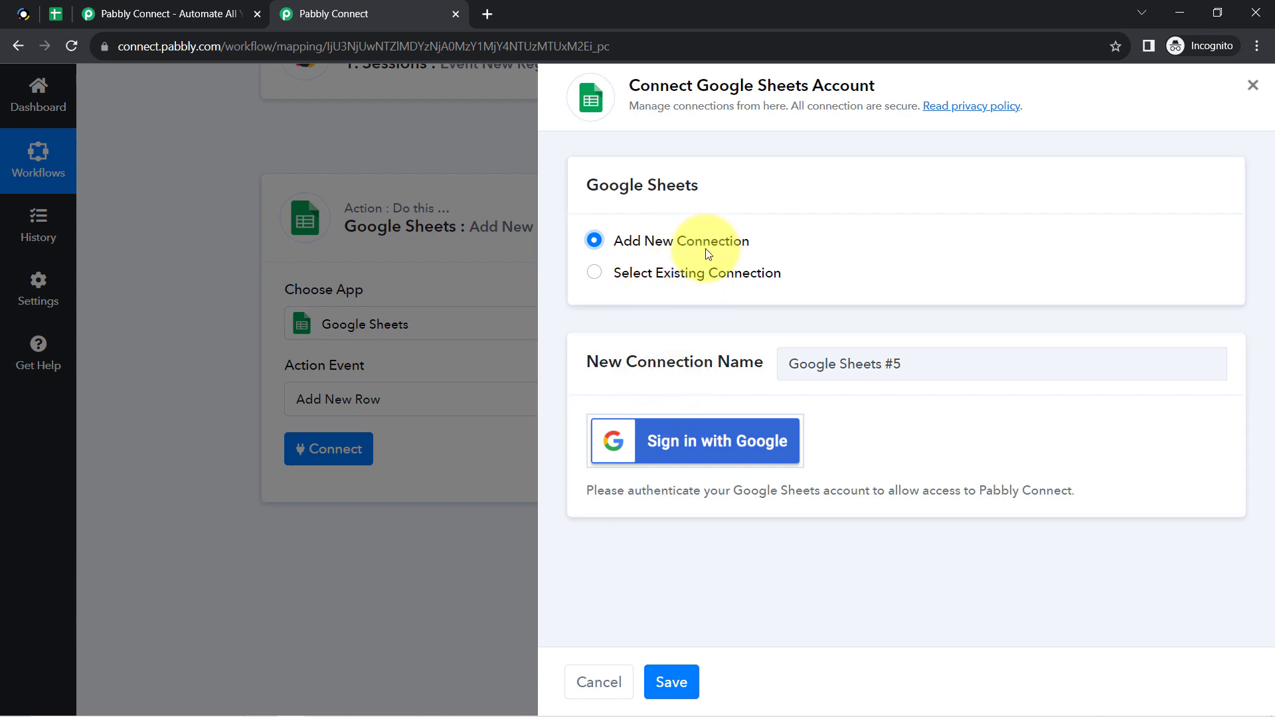
click(654, 442)
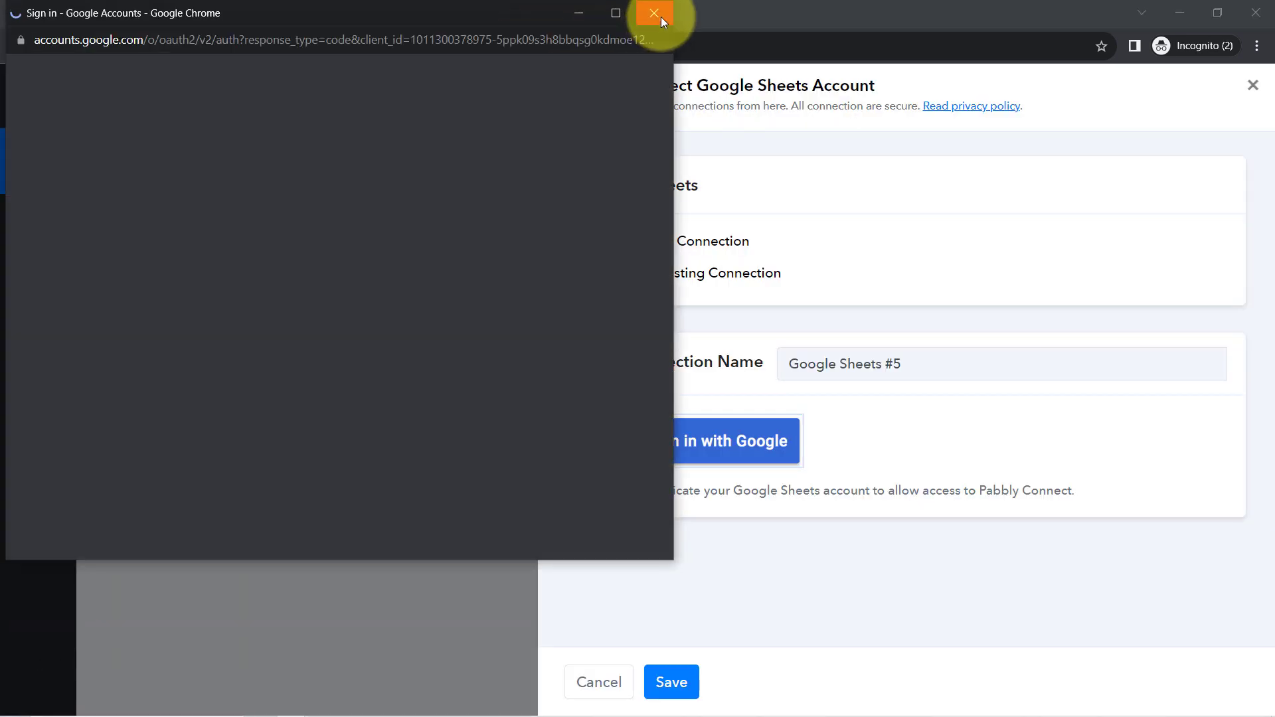
click(660, 18)
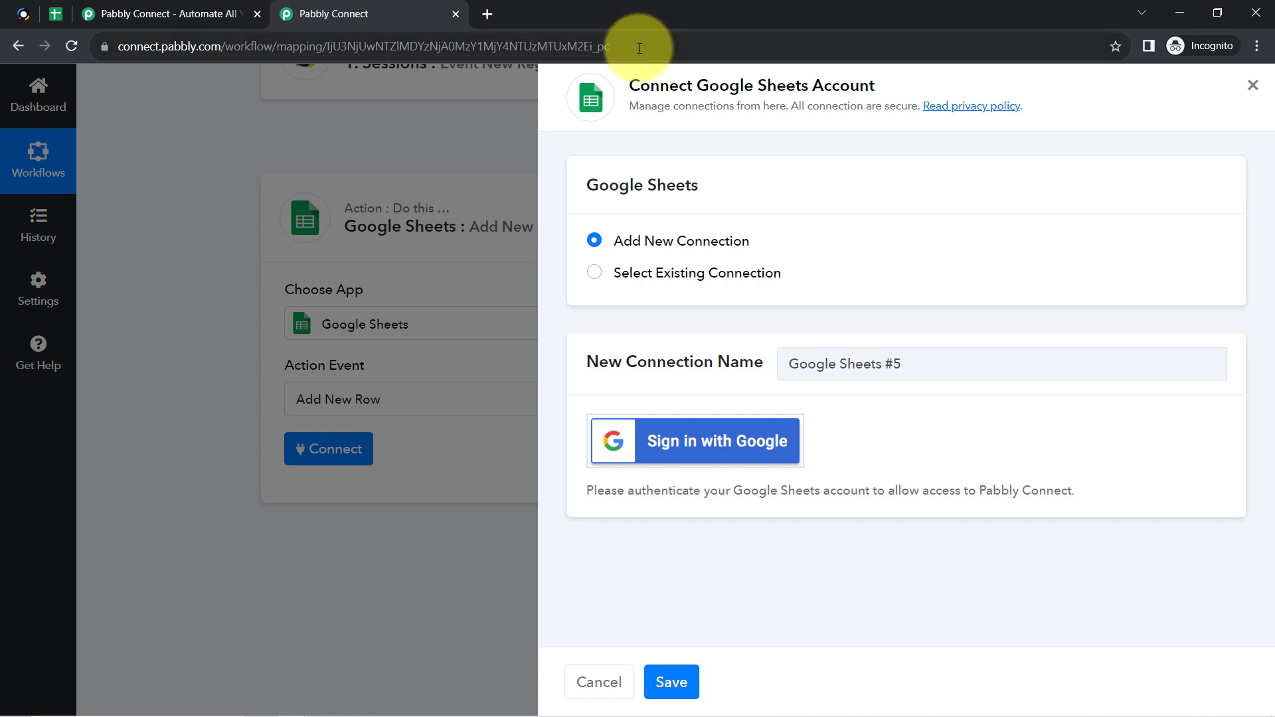
Connect the Google Sheets action with the existing connection Google Sheets #4 and save it.
click(670, 279)
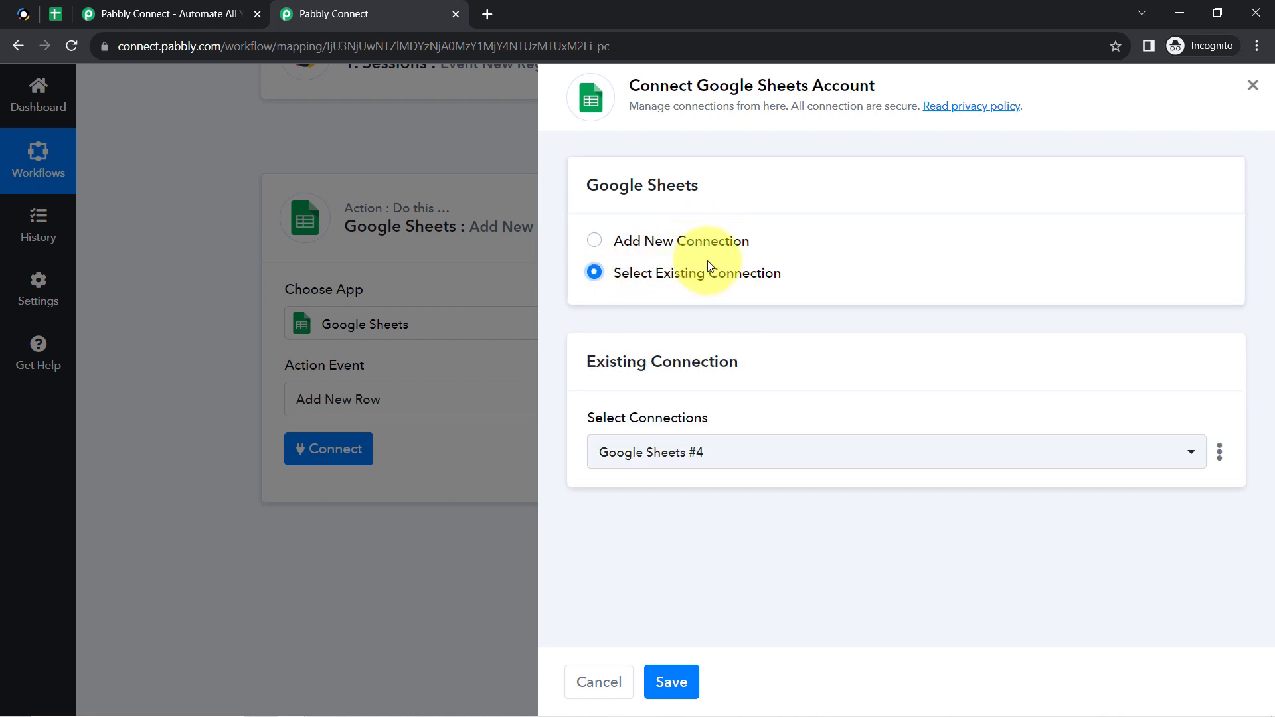
click(669, 683)
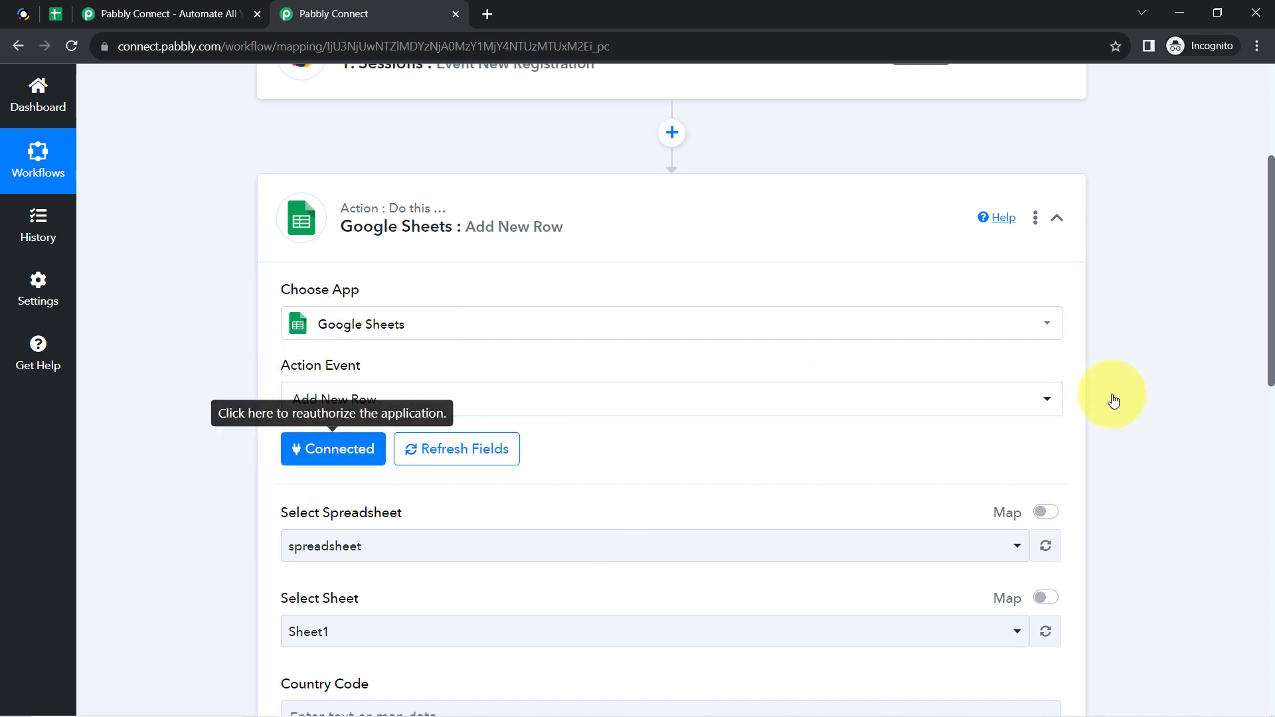
Check the spreadsheet's title in Google Sheets and select Event Registrants as the action's spreadsheet.
scroll(1272, 342, down, 3)
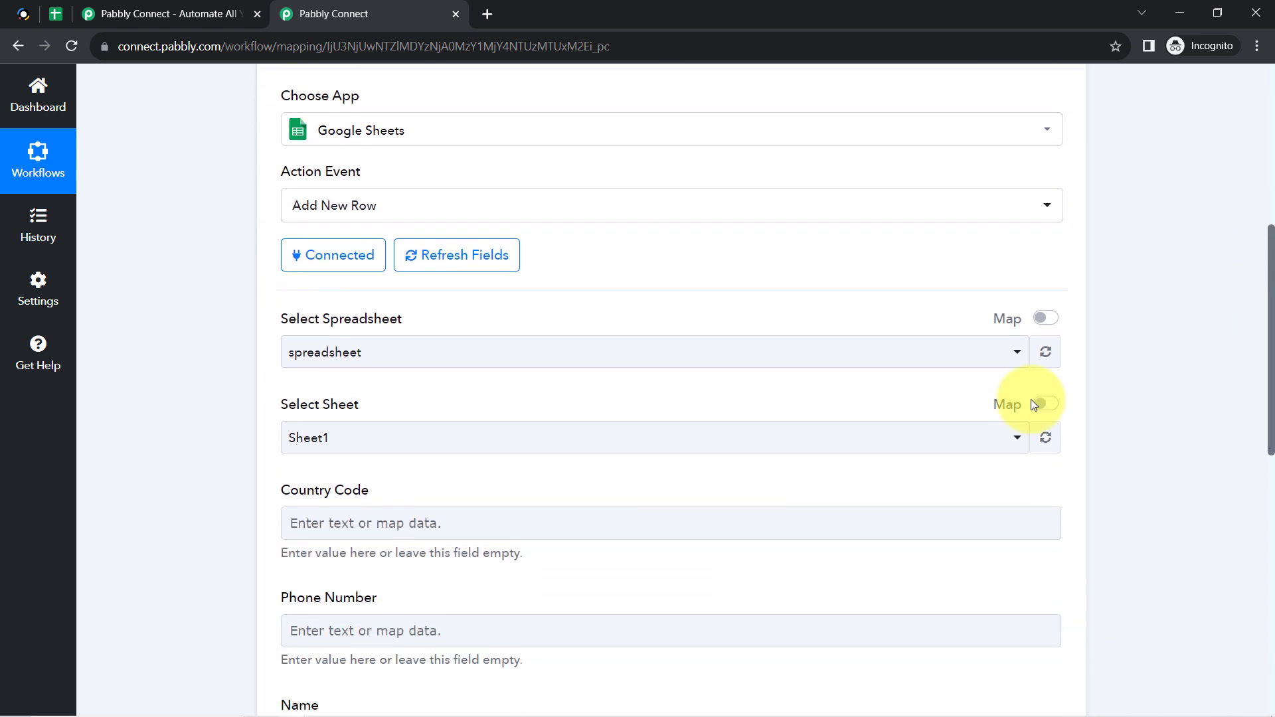
drag(284, 325, 340, 312)
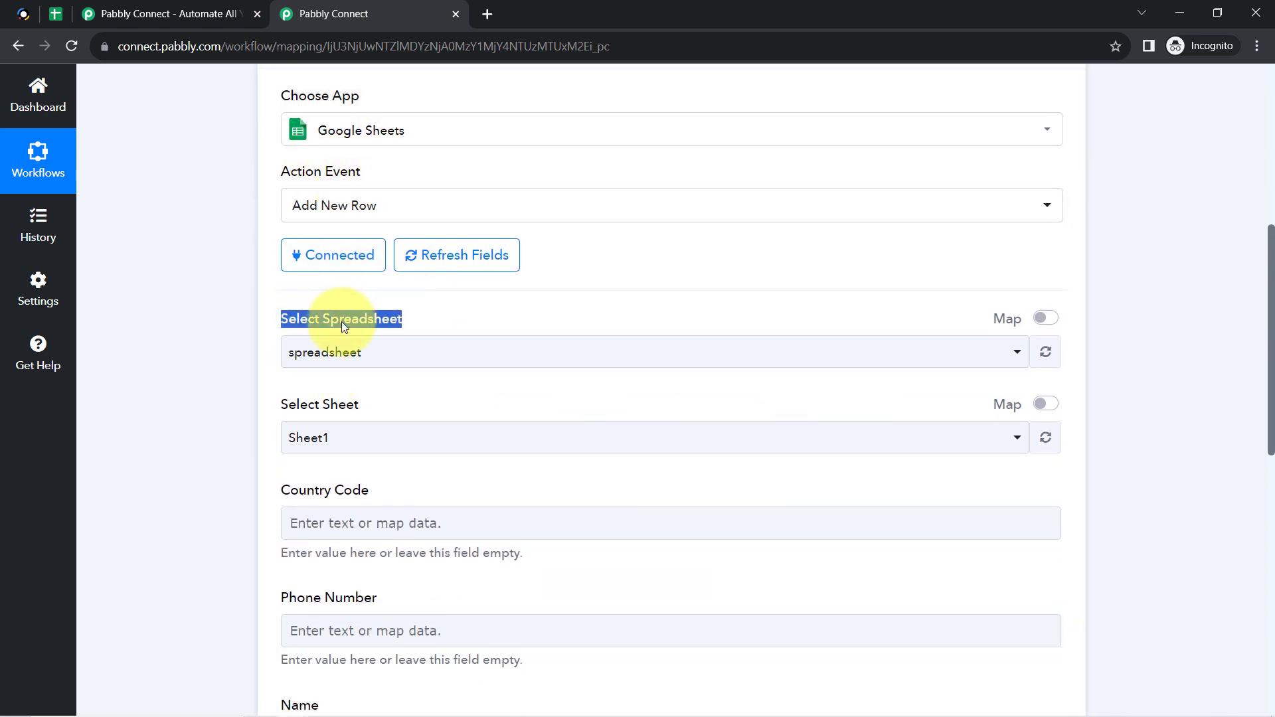
click(336, 352)
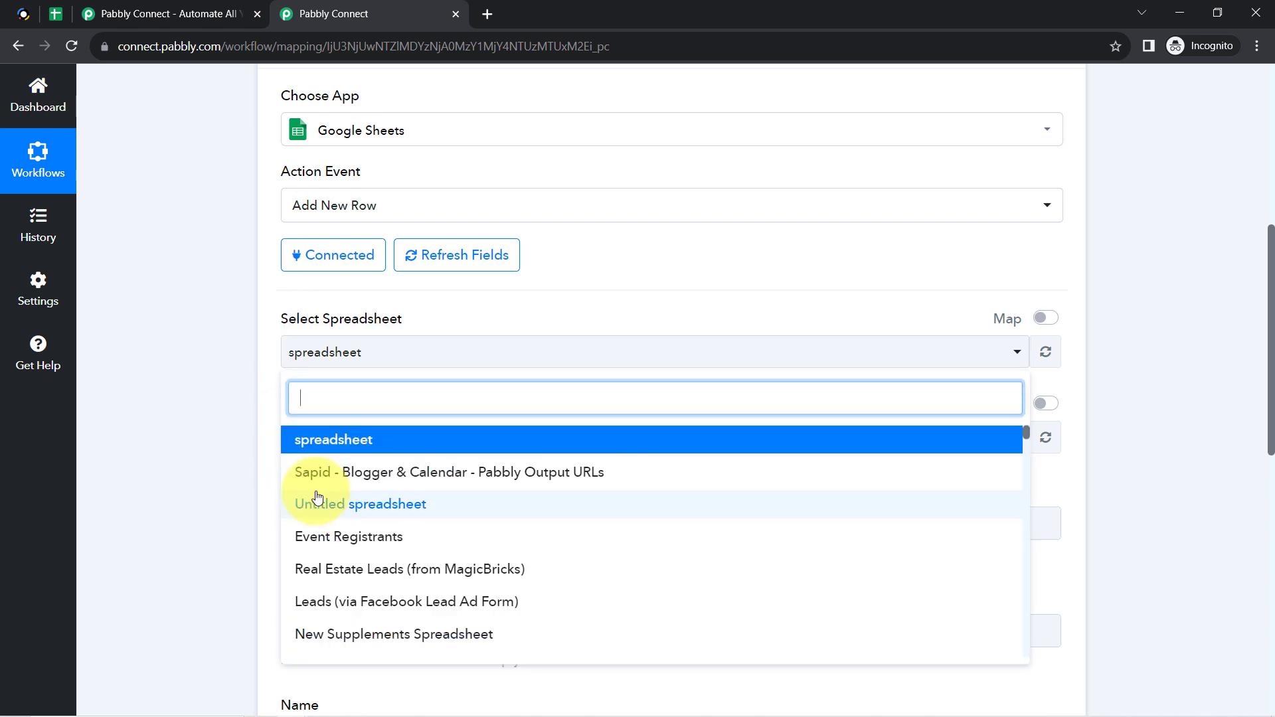
click(58, 14)
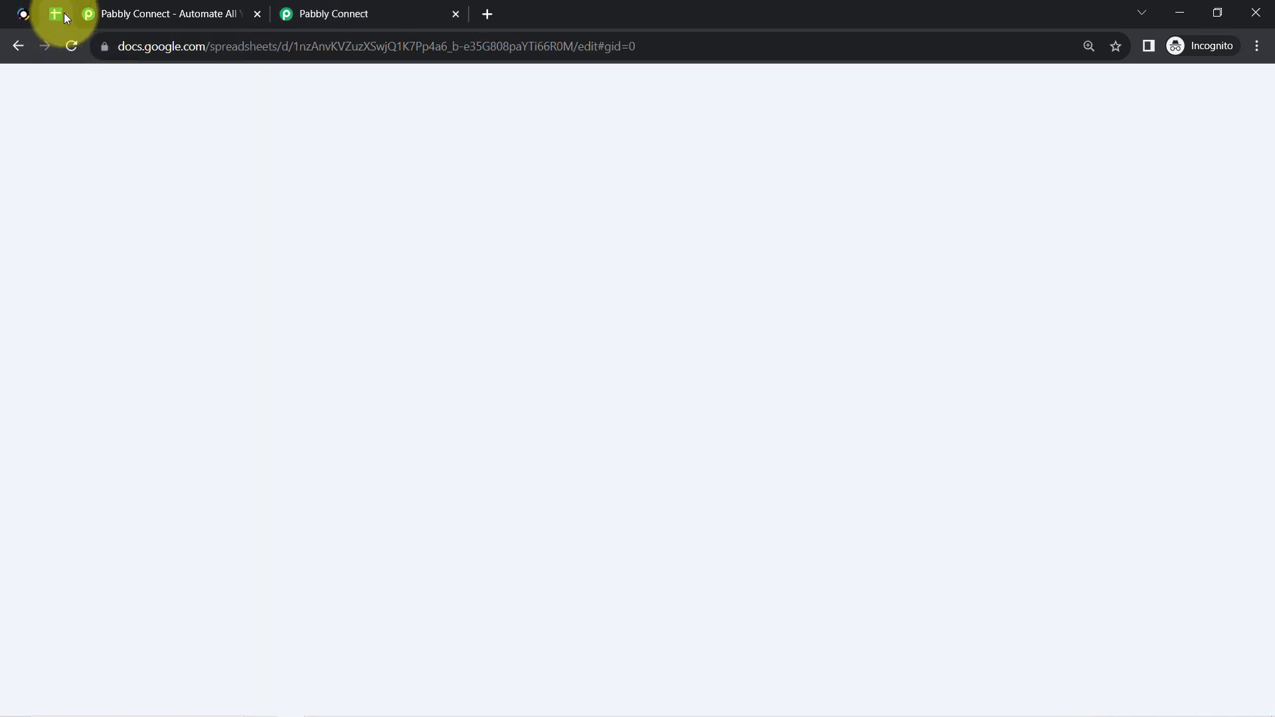
drag(79, 89, 251, 87)
click(366, 5)
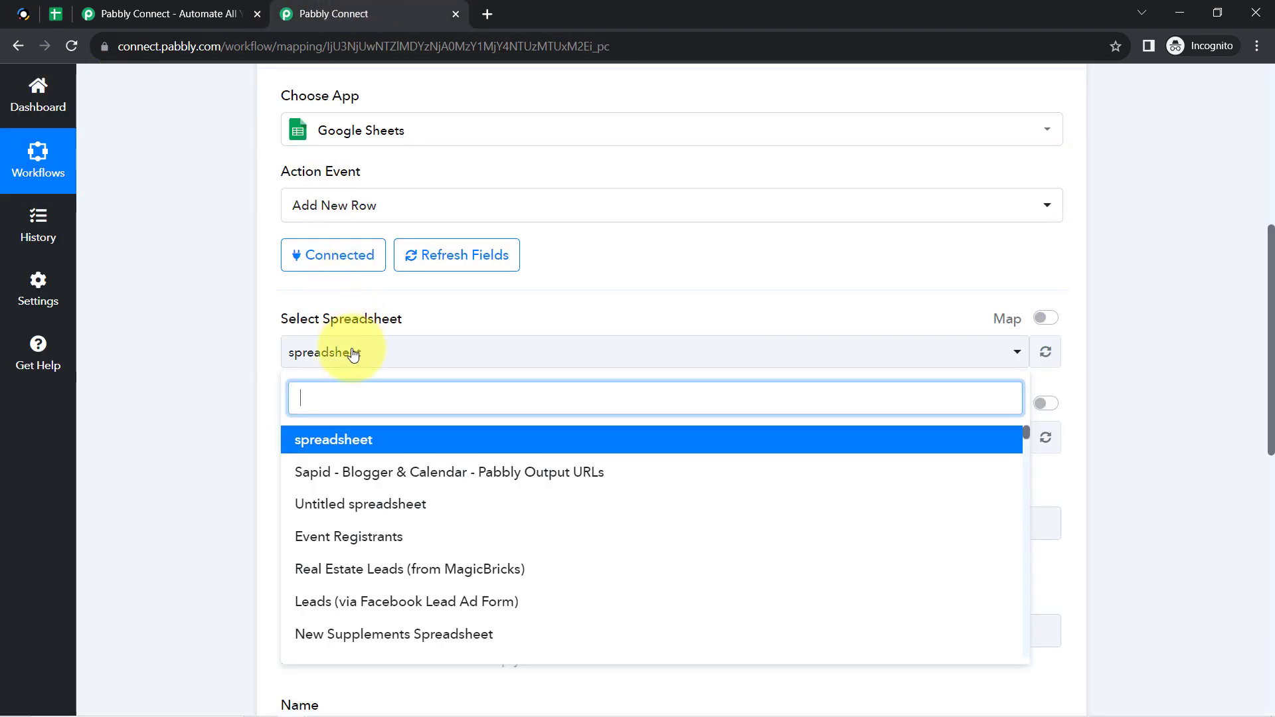
click(321, 399)
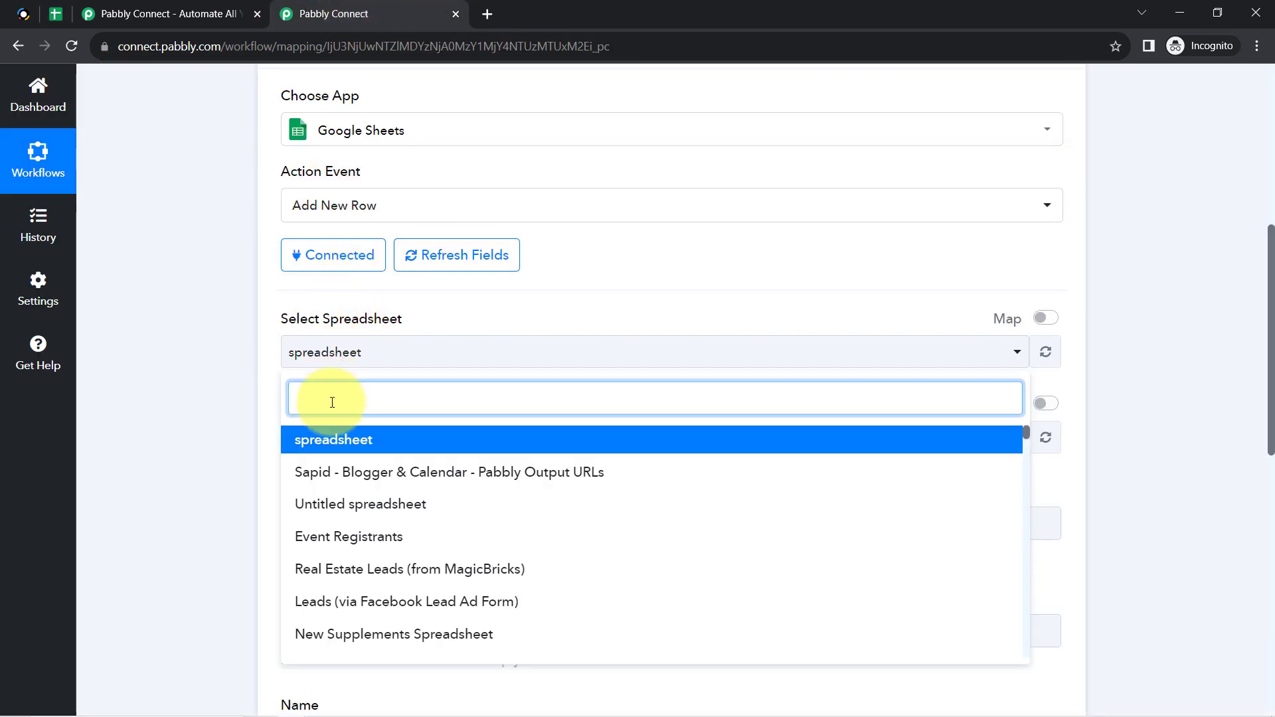
click(351, 543)
Check the sheet name in the Event Registrants spreadsheet and keep Sheet1 as the action's target sheet.
click(56, 14)
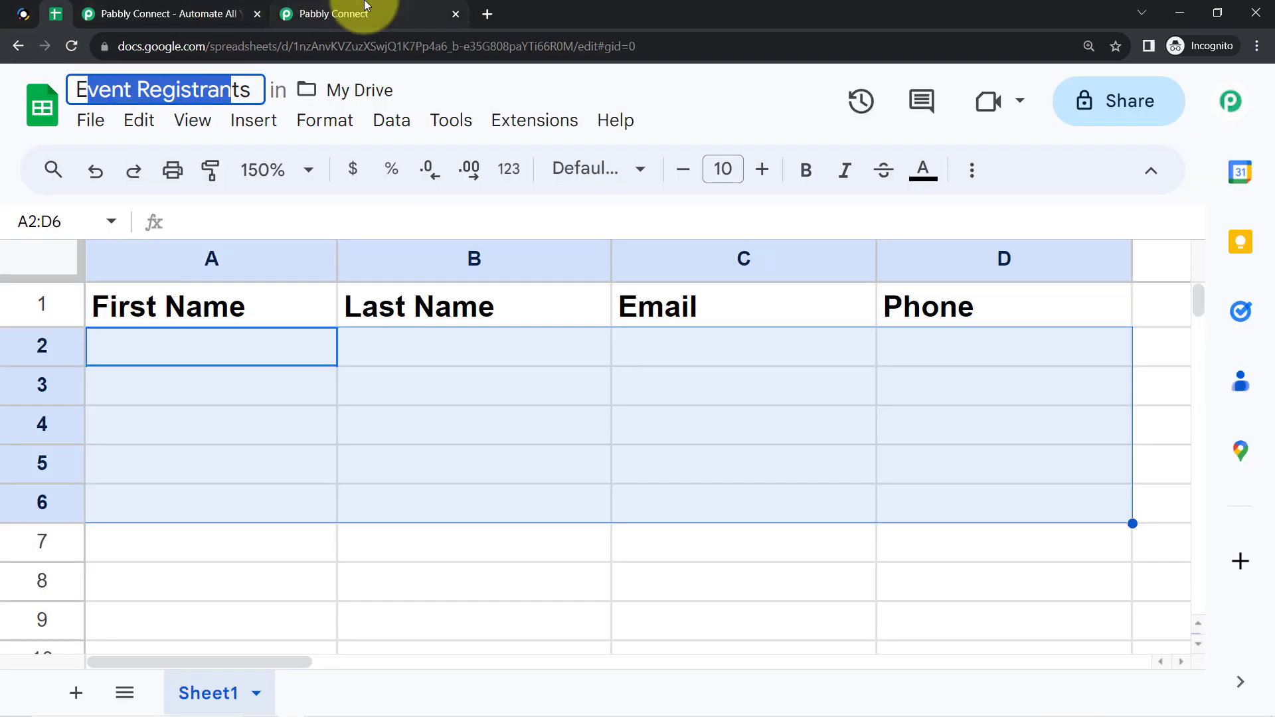
click(369, 14)
click(302, 437)
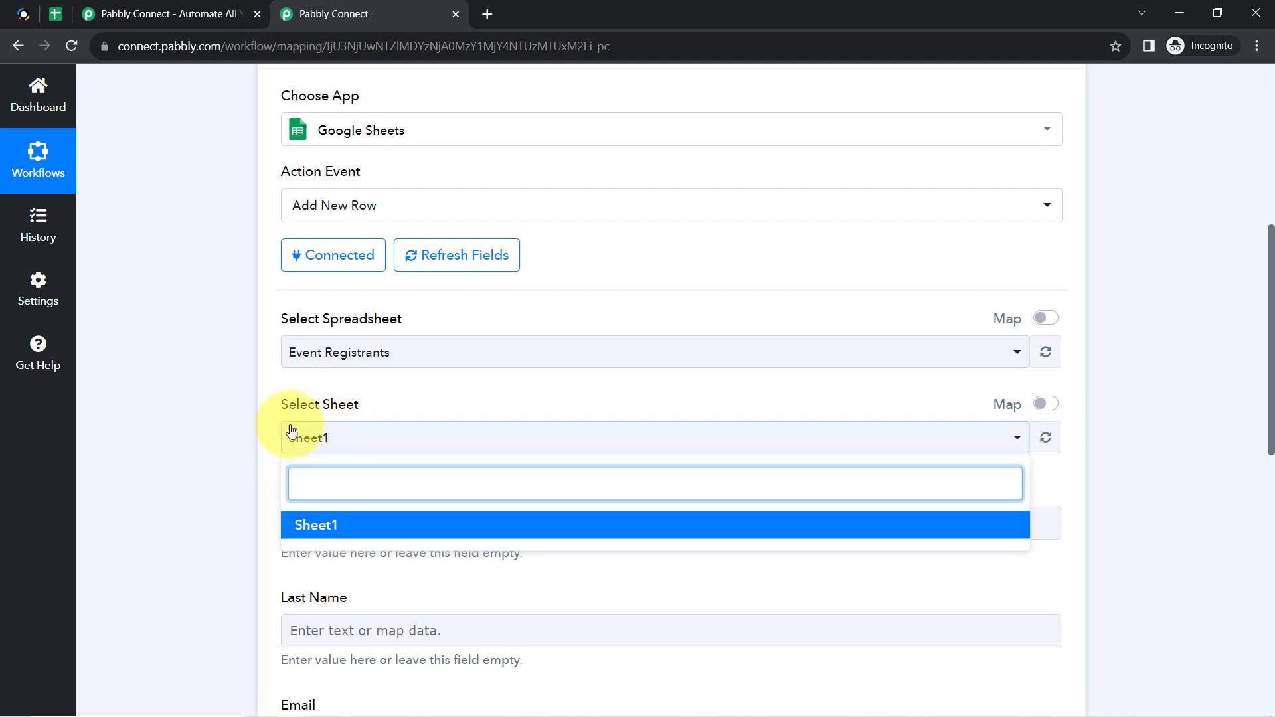
click(221, 435)
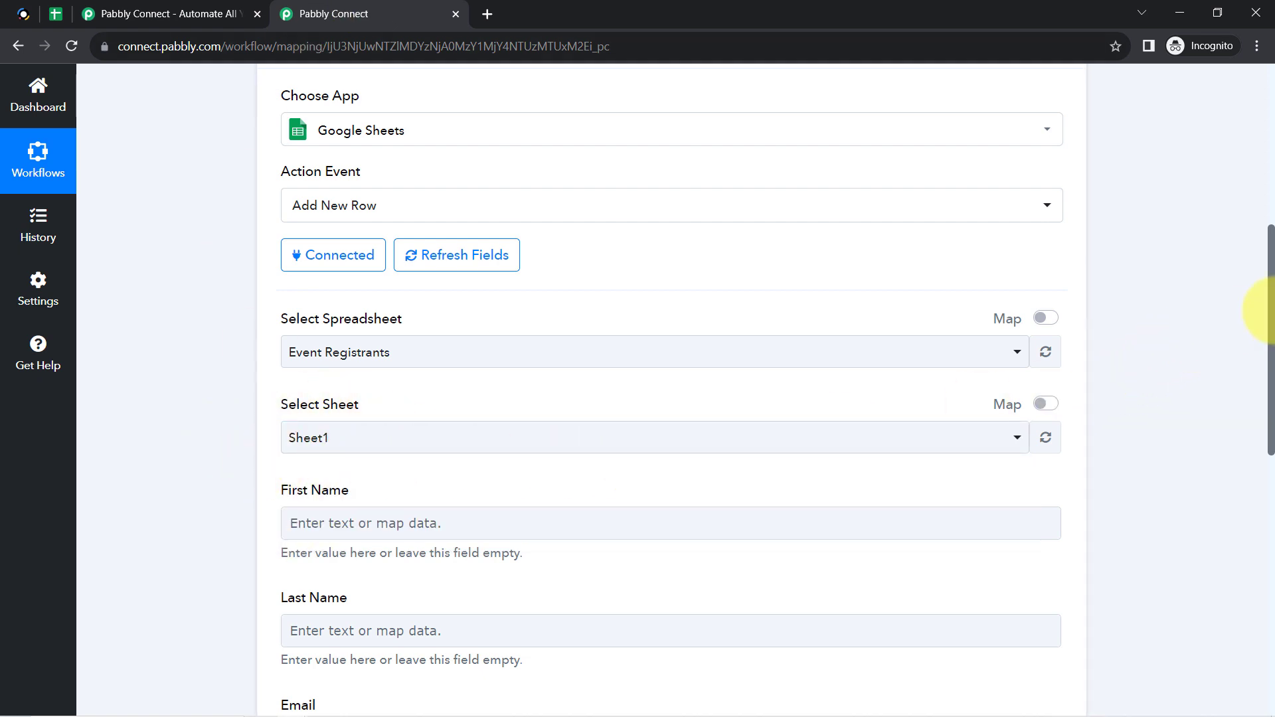
Compare the Event Registrants column headers with the First Name, Last Name, Email and Phone fields of the Google Sheets action.
drag(1270, 306, 1270, 330)
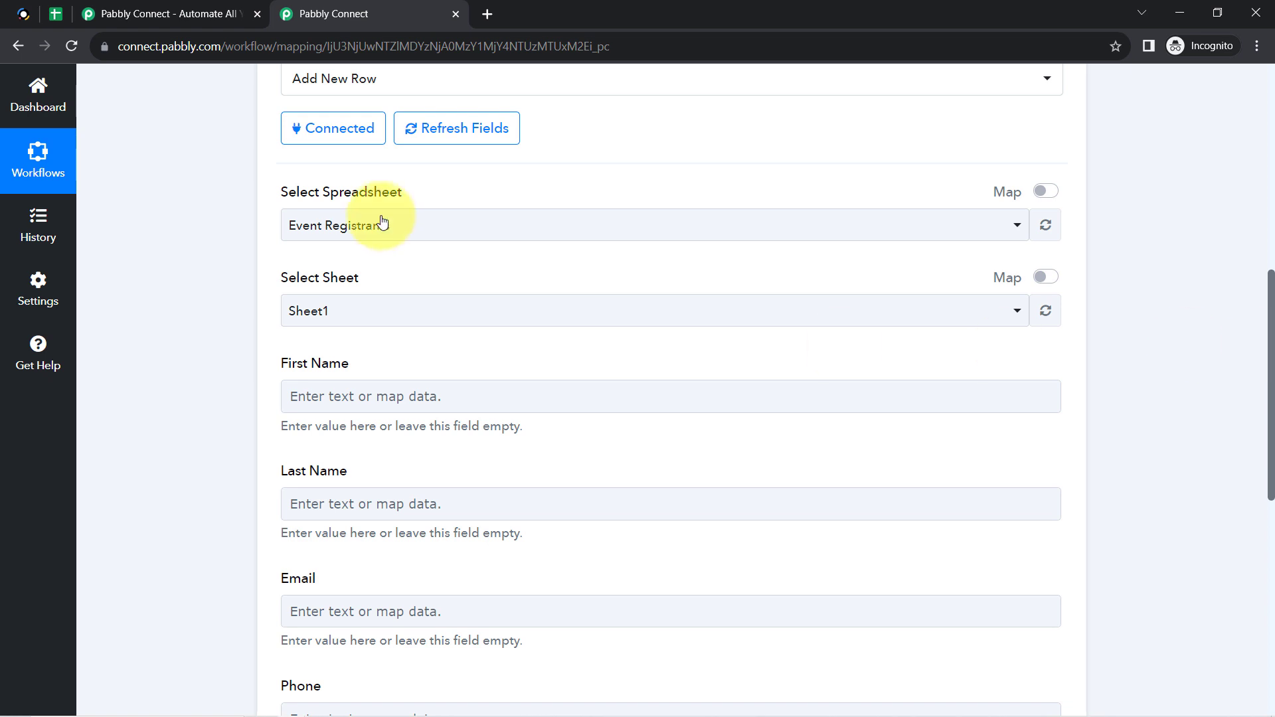
click(55, 14)
click(220, 384)
click(195, 269)
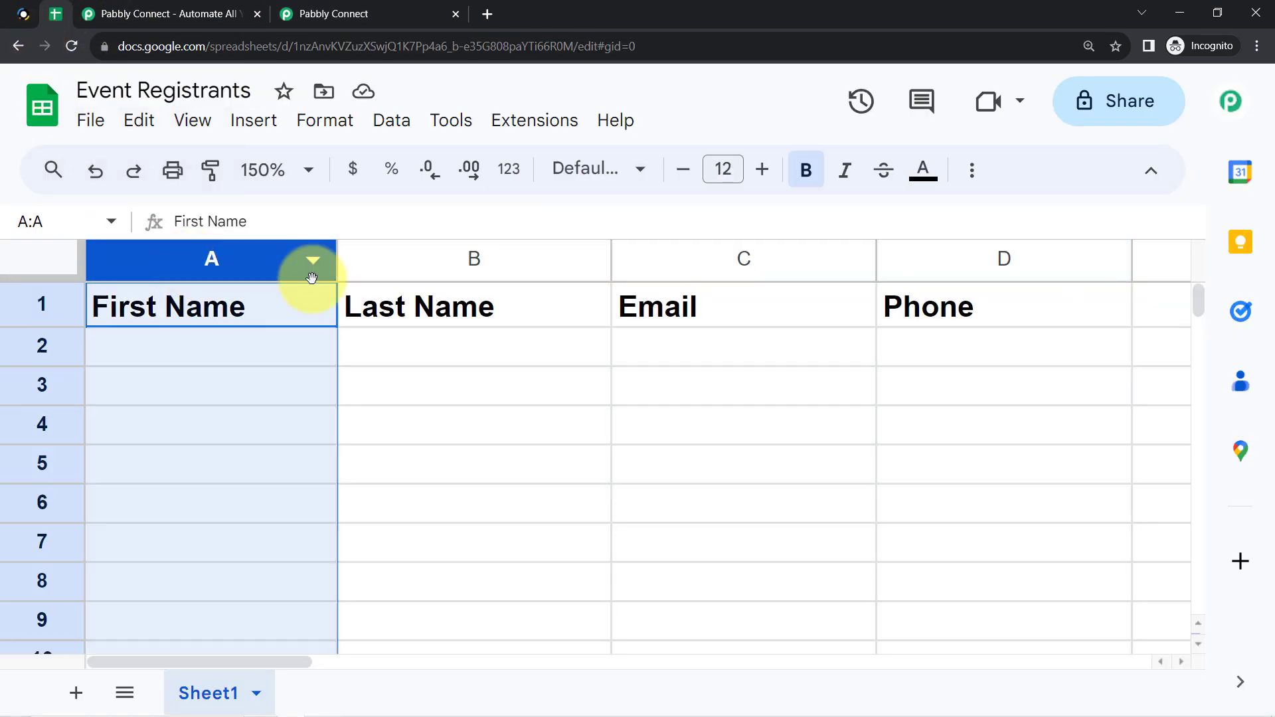
click(456, 269)
click(738, 269)
click(928, 271)
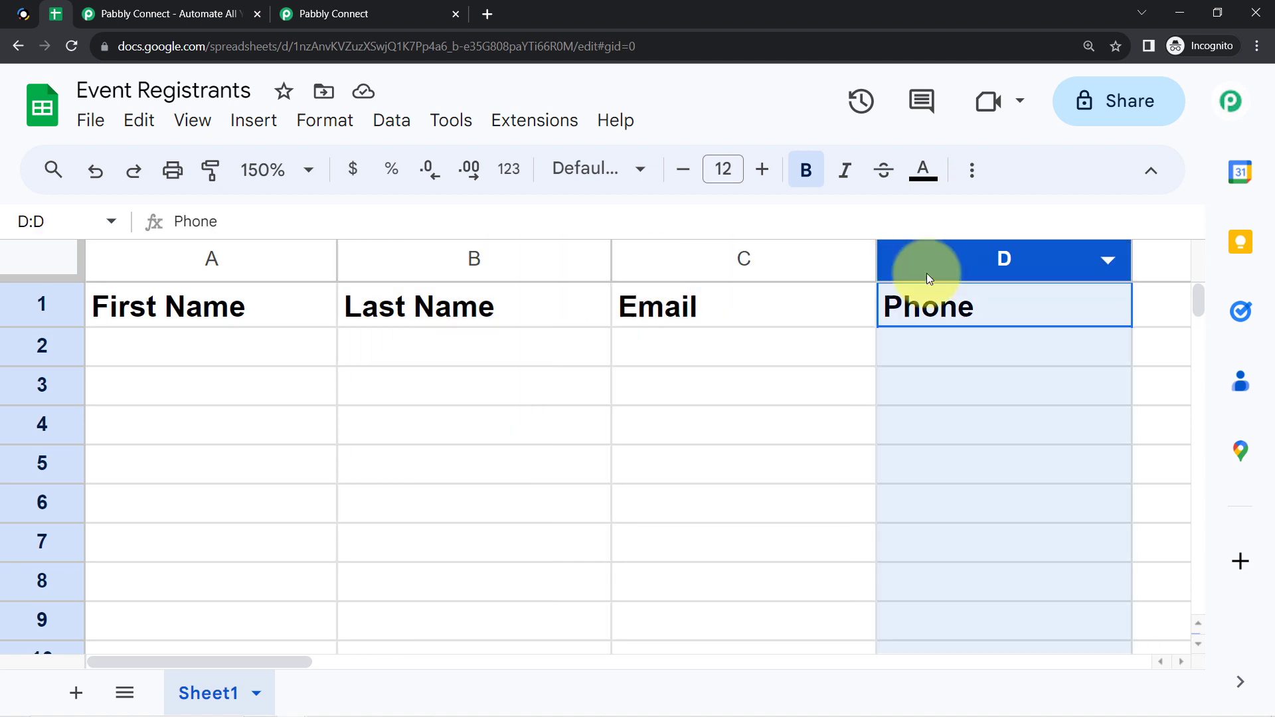
click(367, 14)
drag(303, 367, 340, 368)
drag(340, 472, 301, 469)
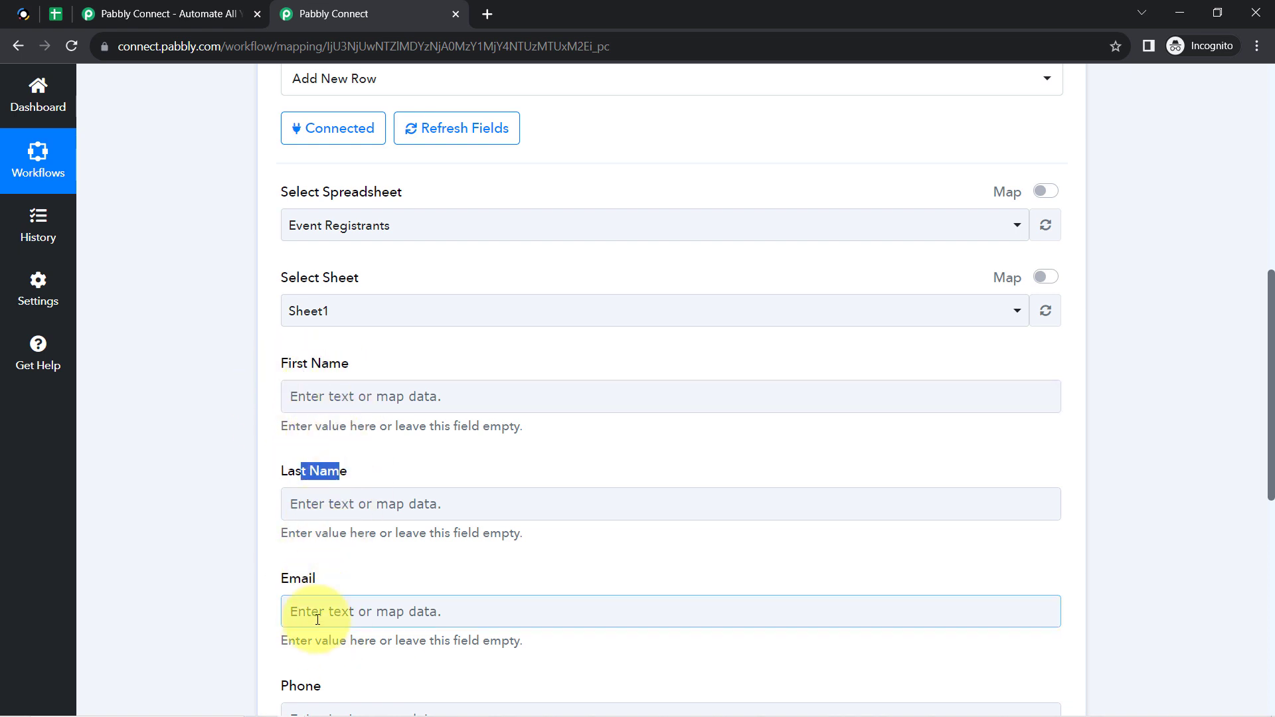
click(53, 13)
drag(191, 350, 947, 435)
click(402, 11)
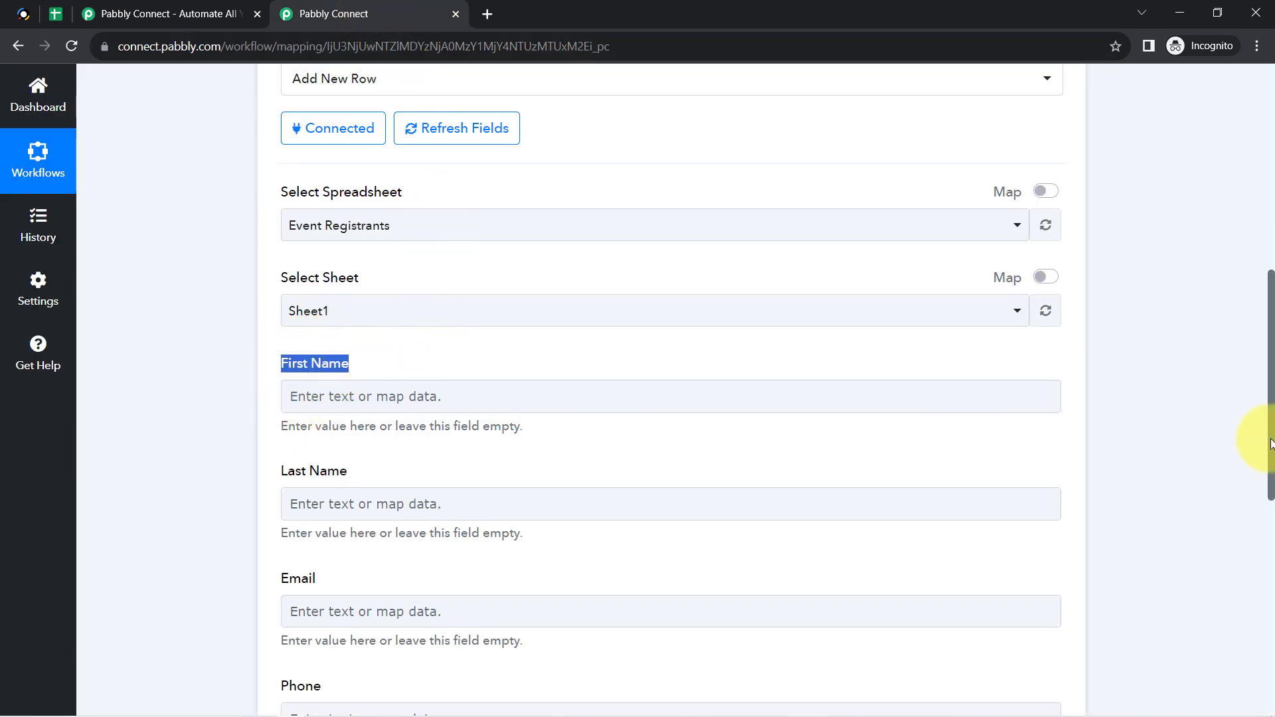
Expand the Sessions trigger step and examine the email, first name and last name answers in its webhook response.
drag(1272, 453, 959, 254)
click(463, 304)
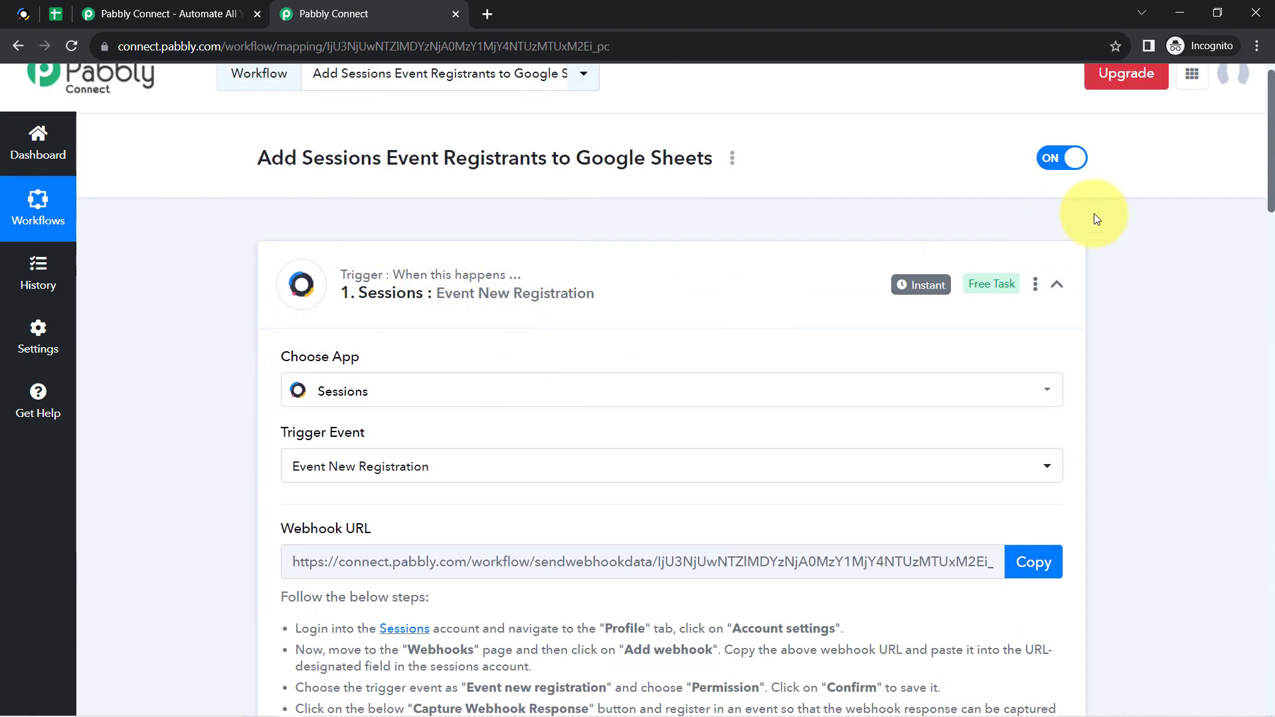
drag(1269, 186, 1269, 322)
scroll(1270, 332, down, 4)
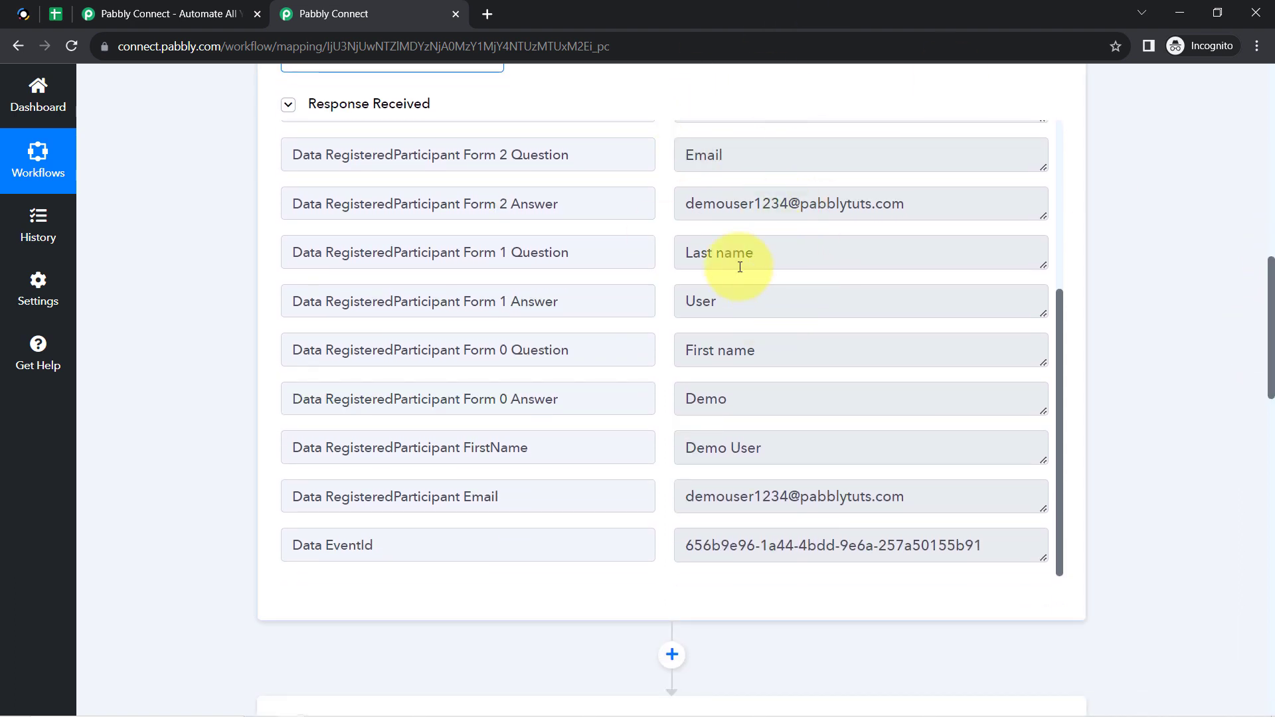
drag(687, 210, 871, 203)
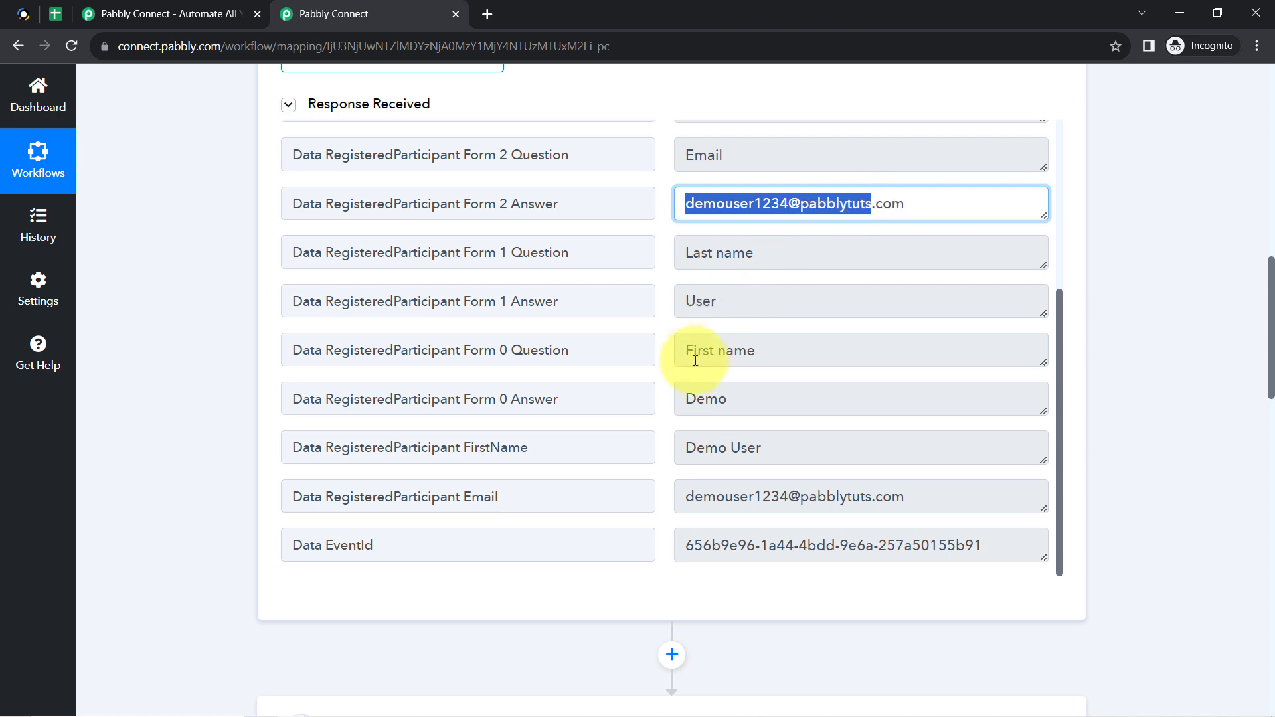
drag(698, 398, 739, 396)
drag(697, 302, 729, 306)
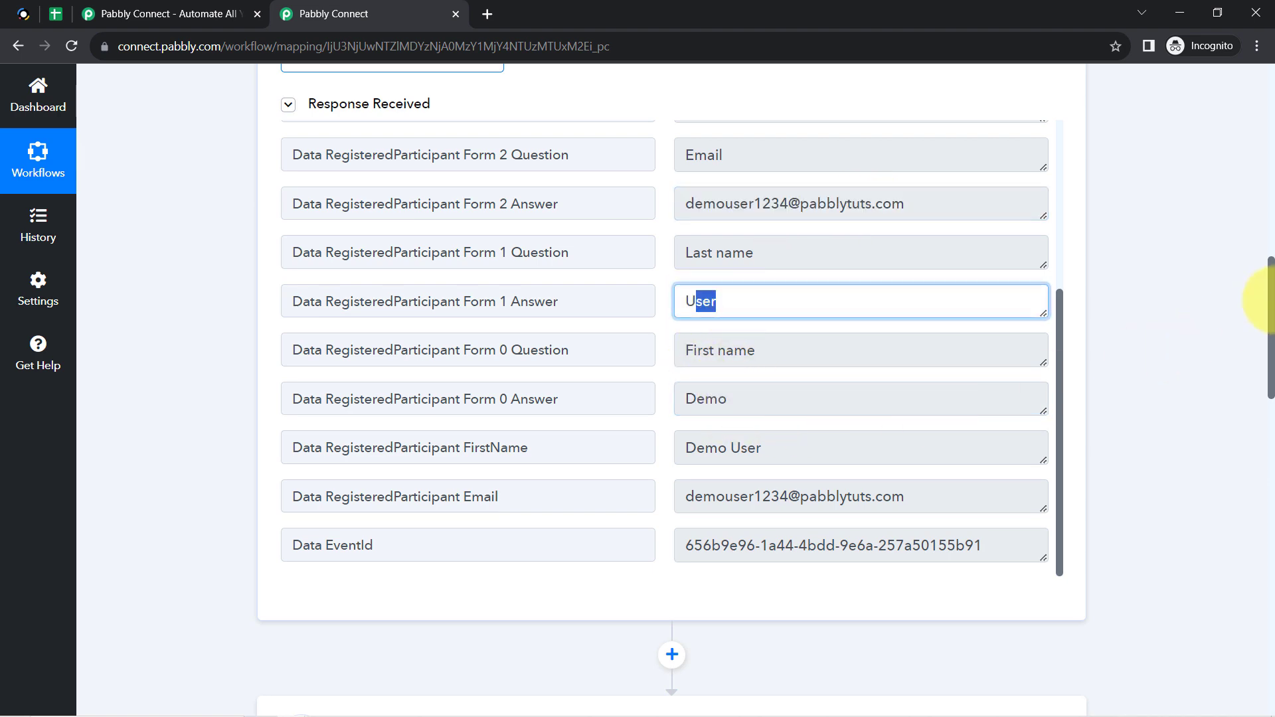
Map the First Name field of the Google Sheets action to the Sessions trigger's RegisteredParticipant Form 0 Answer.
drag(1270, 292, 1252, 504)
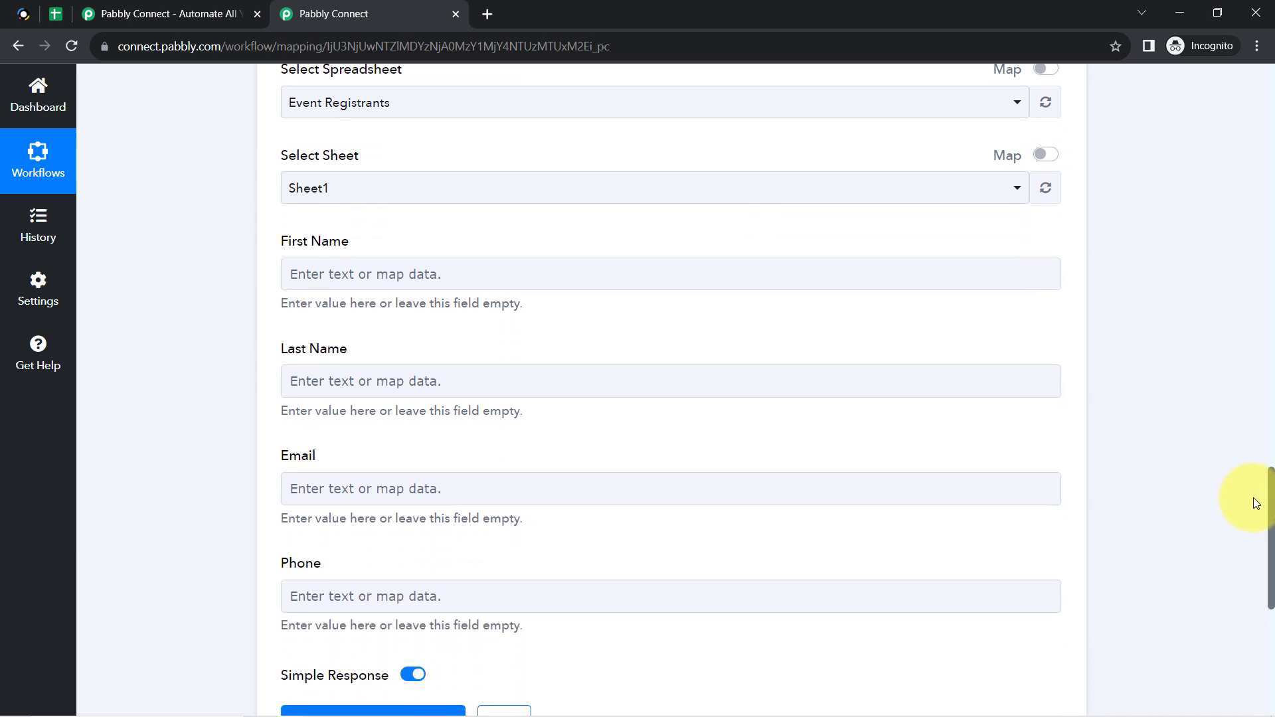
click(305, 269)
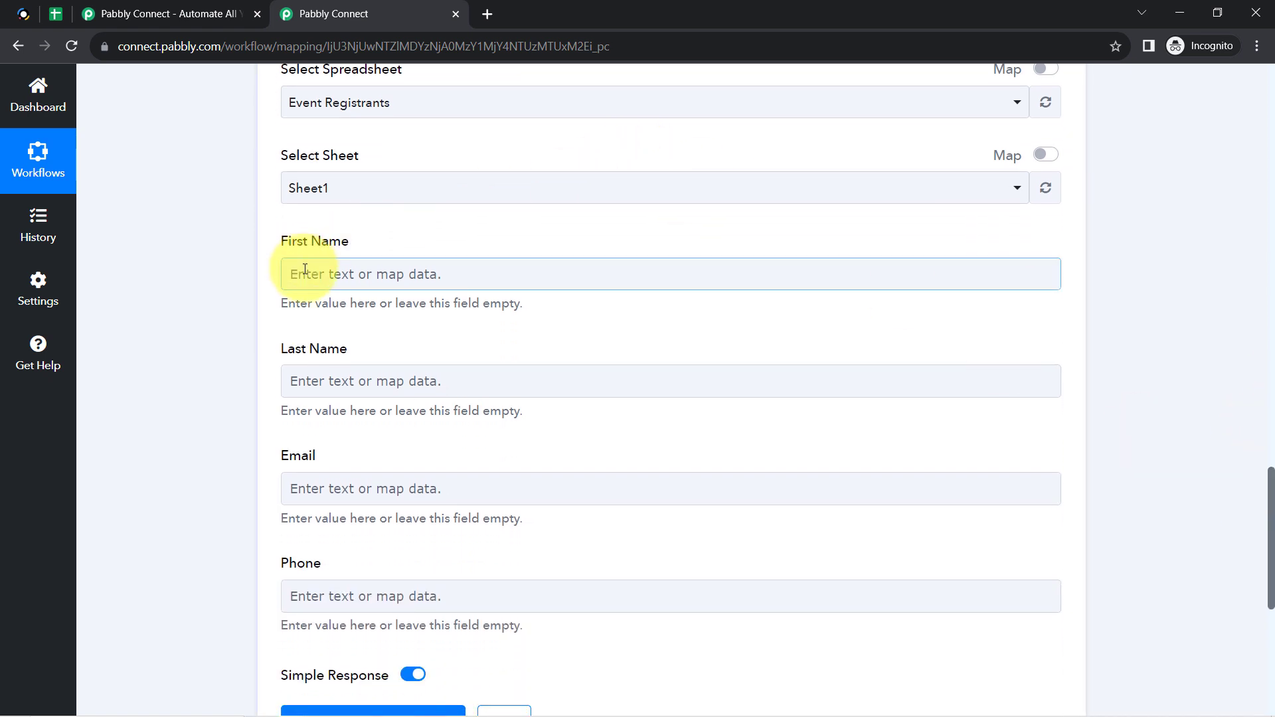
click(304, 269)
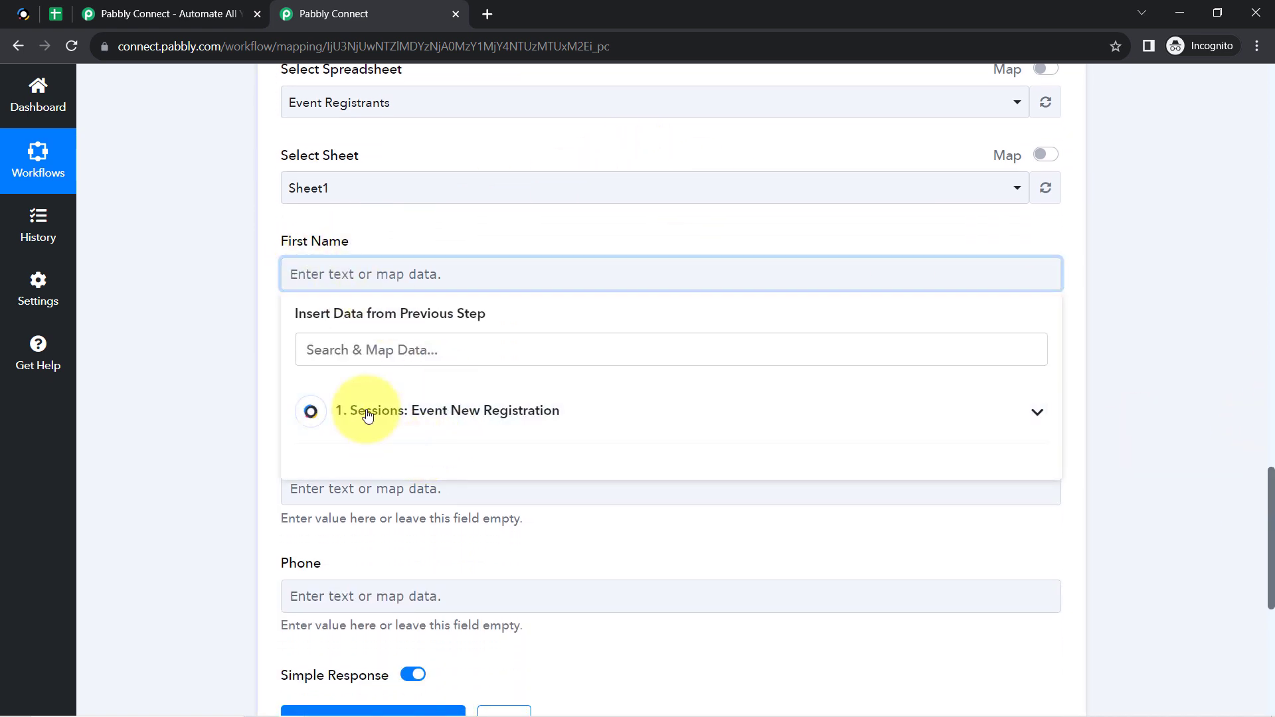
click(362, 415)
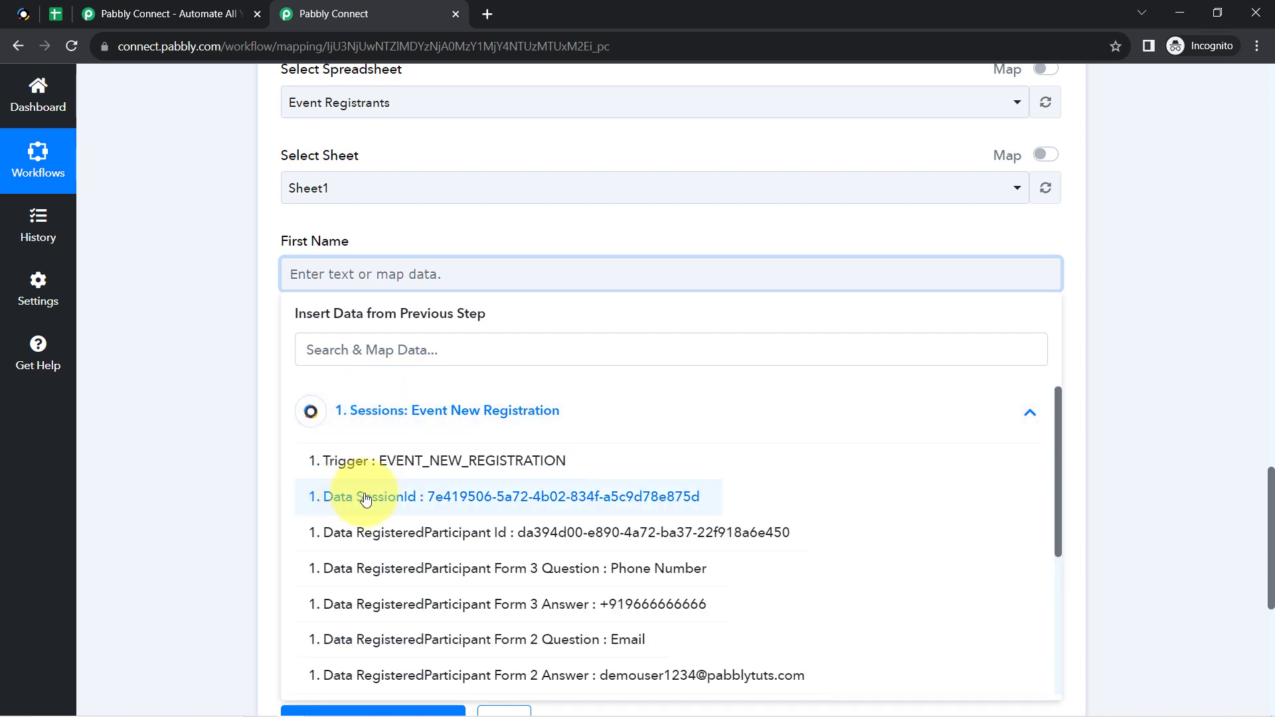
click(328, 352)
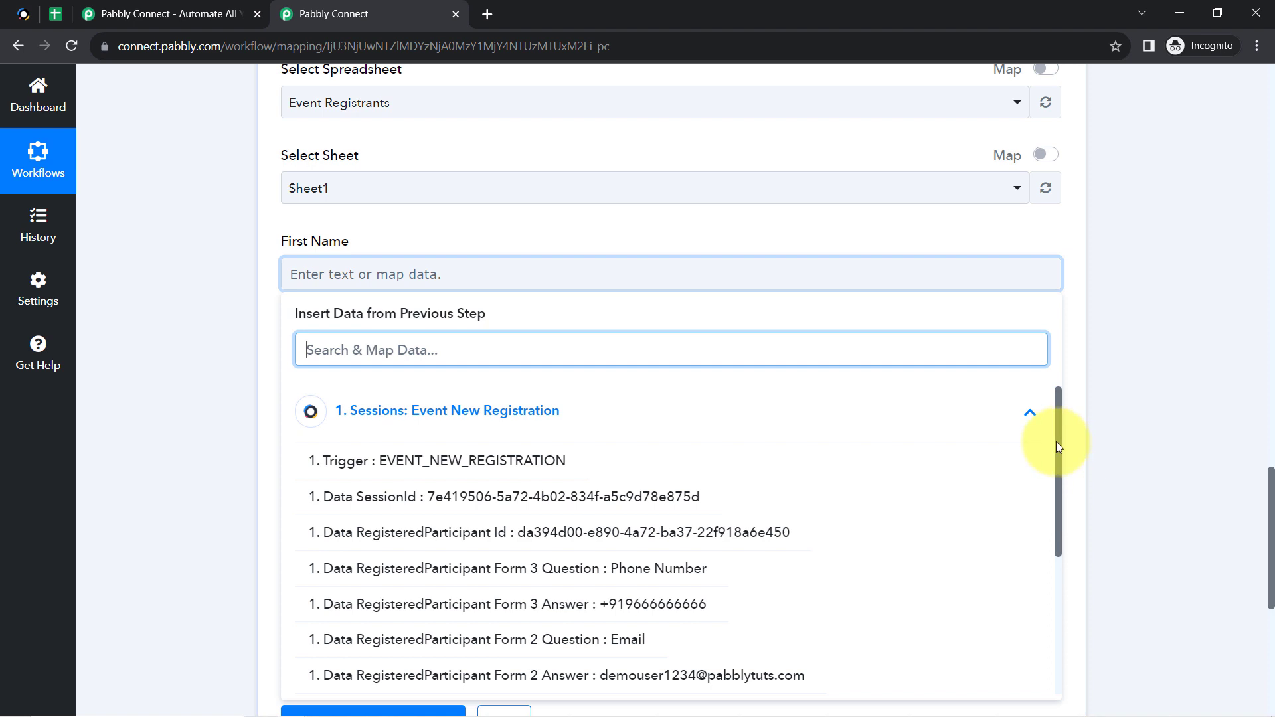
drag(1057, 446, 979, 569)
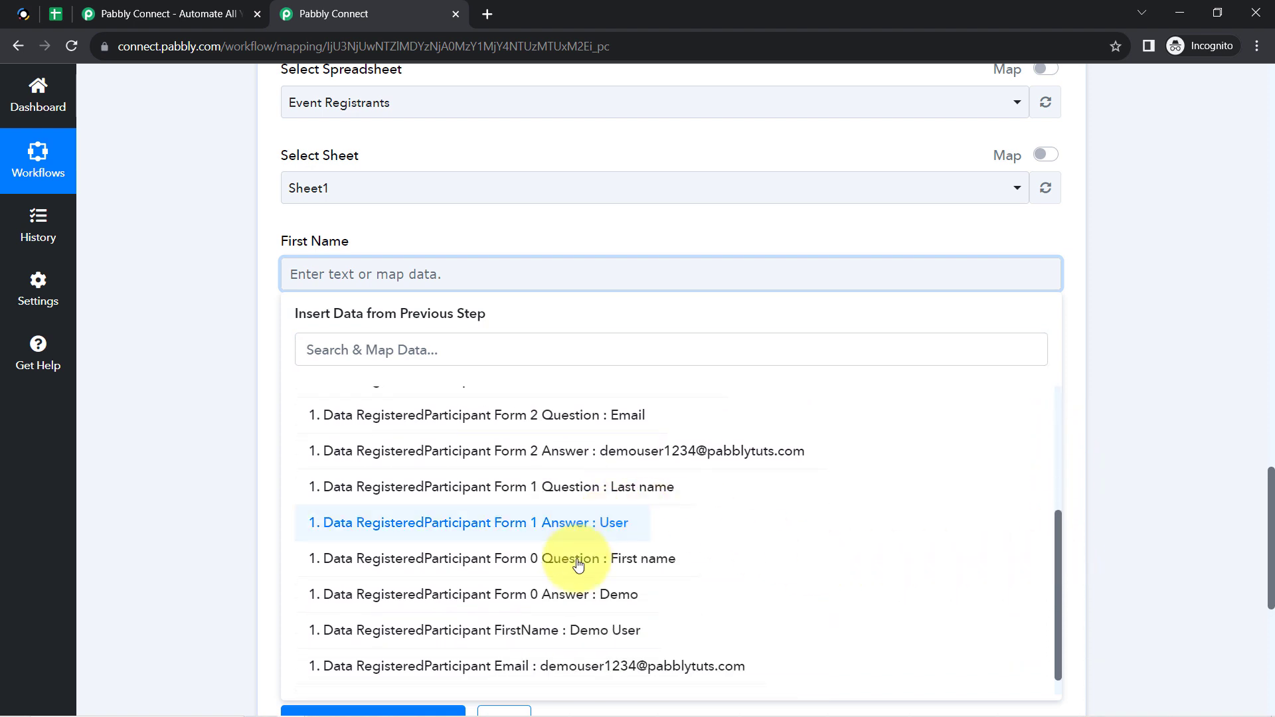
click(584, 594)
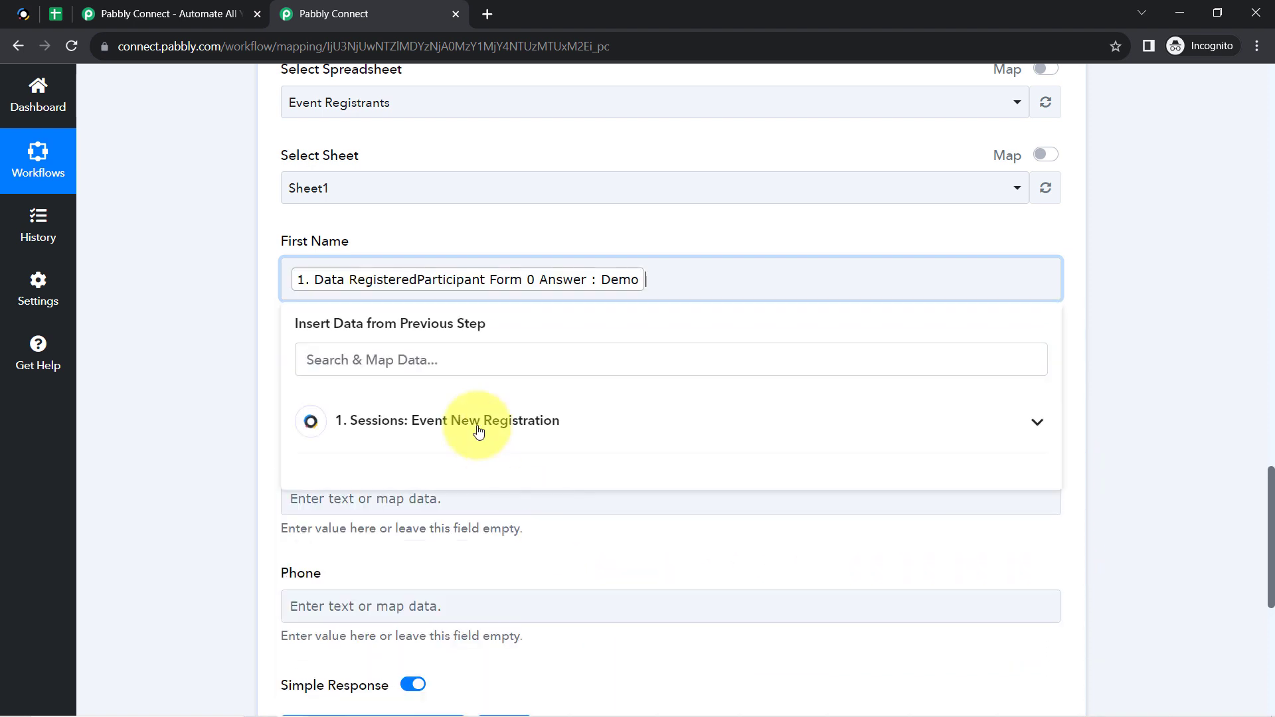
click(233, 309)
Search the Sessions trigger data for "use" and map the Last Name field to RegisteredParticipant Form 1 Answer.
drag(1270, 475, 1269, 498)
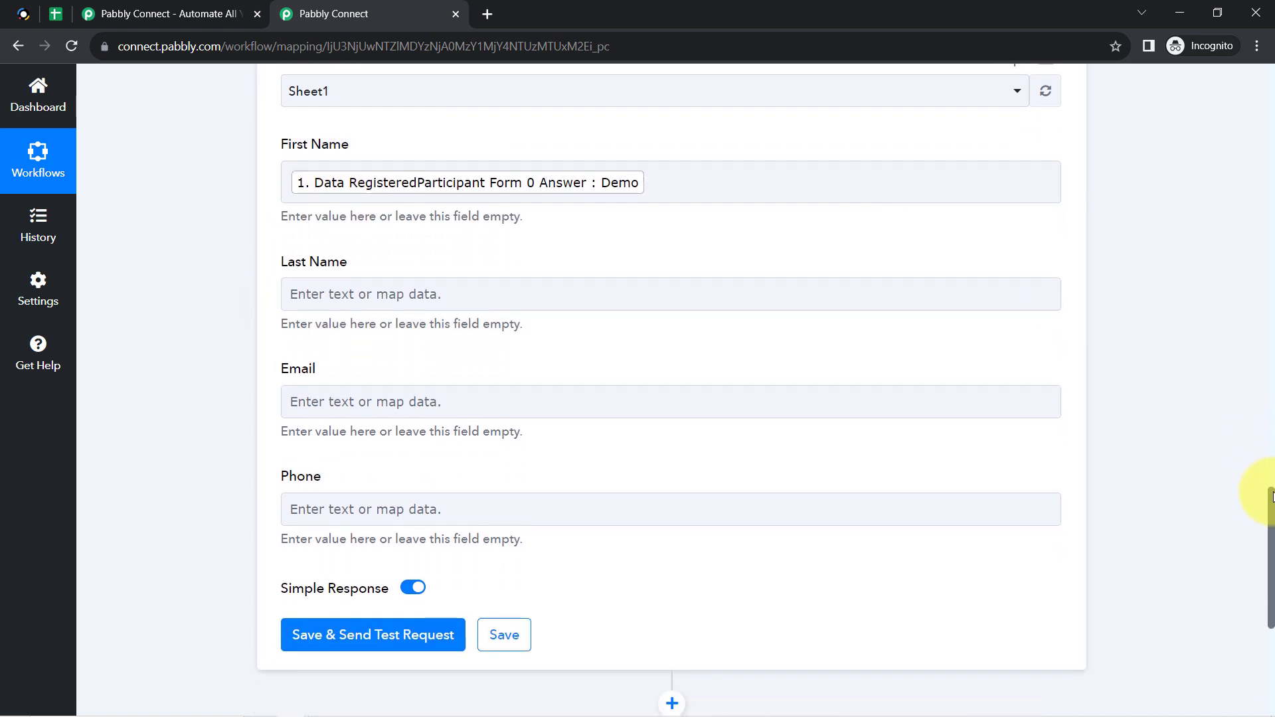
click(445, 287)
click(345, 370)
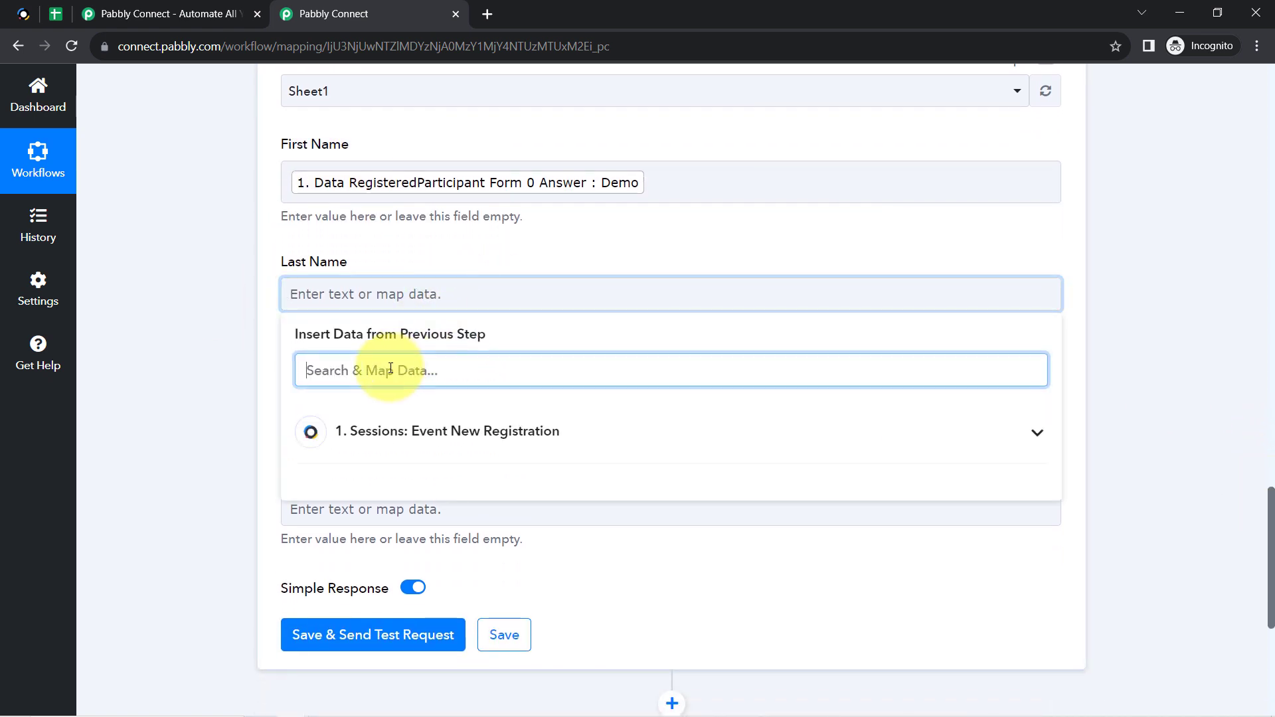
click(378, 423)
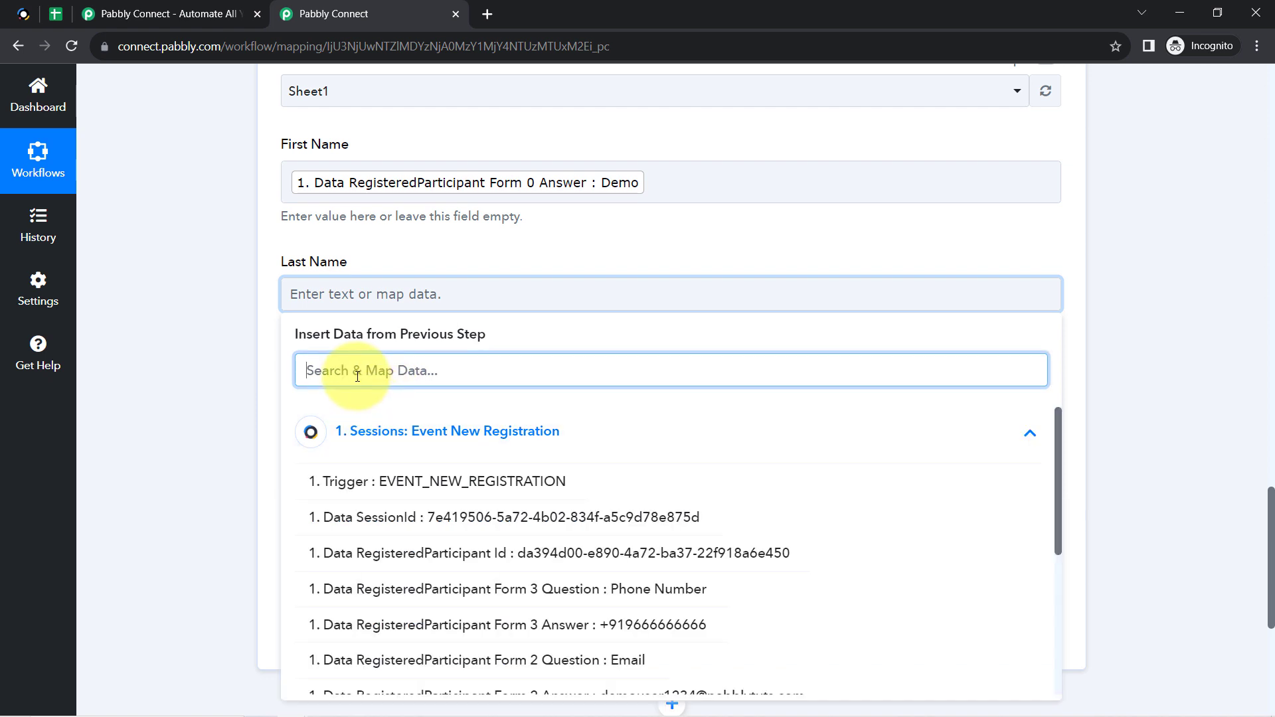
text(use)
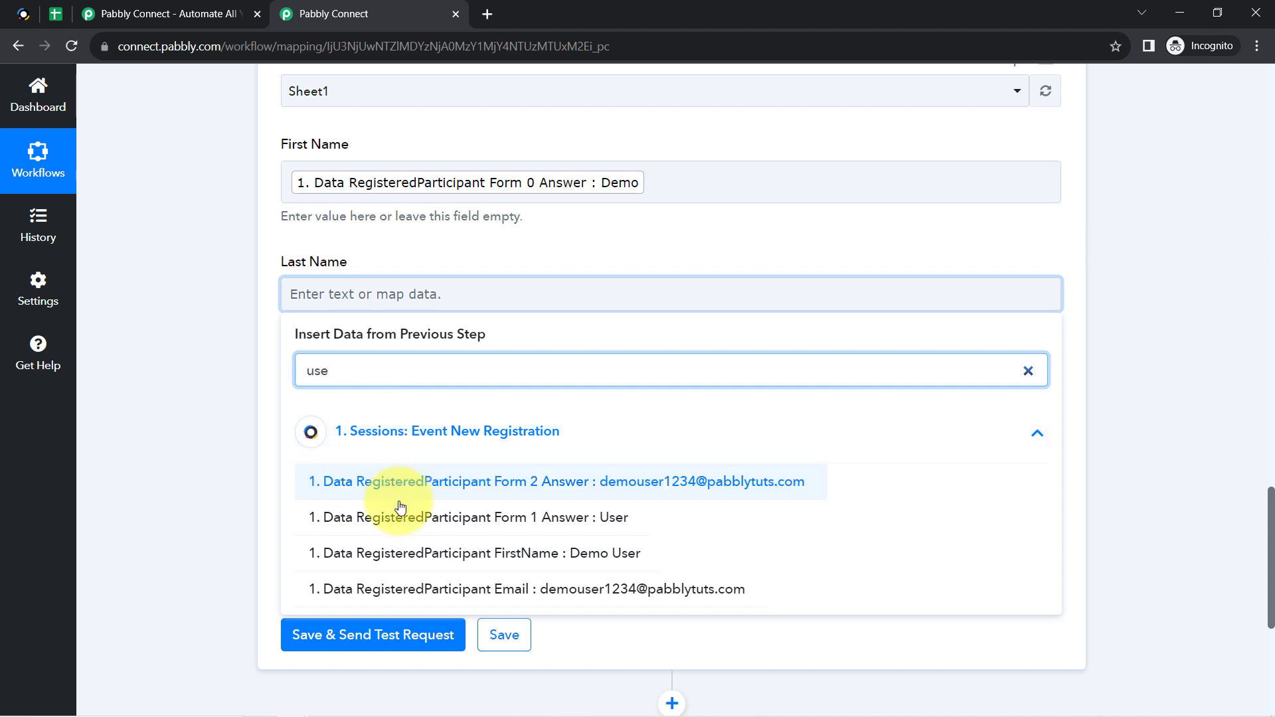
click(399, 533)
click(174, 409)
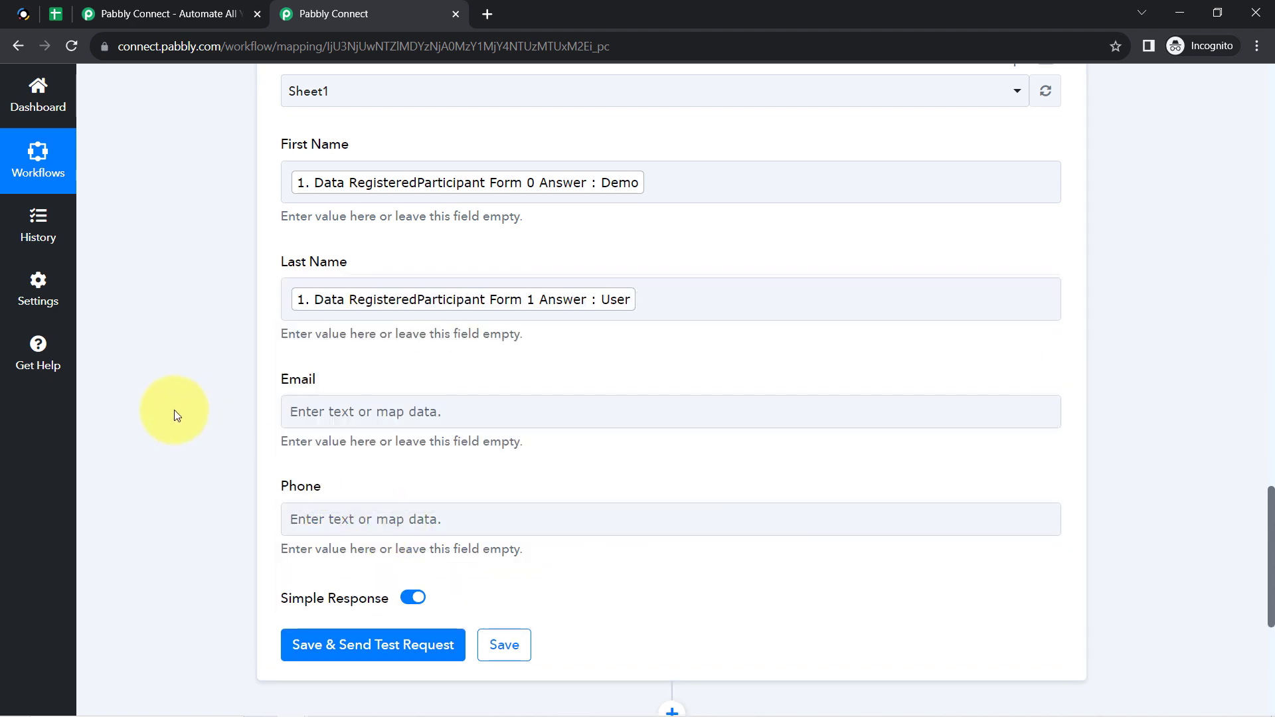
Search the Sessions trigger data for "@" and map the Email field to RegisteredParticipant Form 2 Answer.
click(350, 410)
click(331, 484)
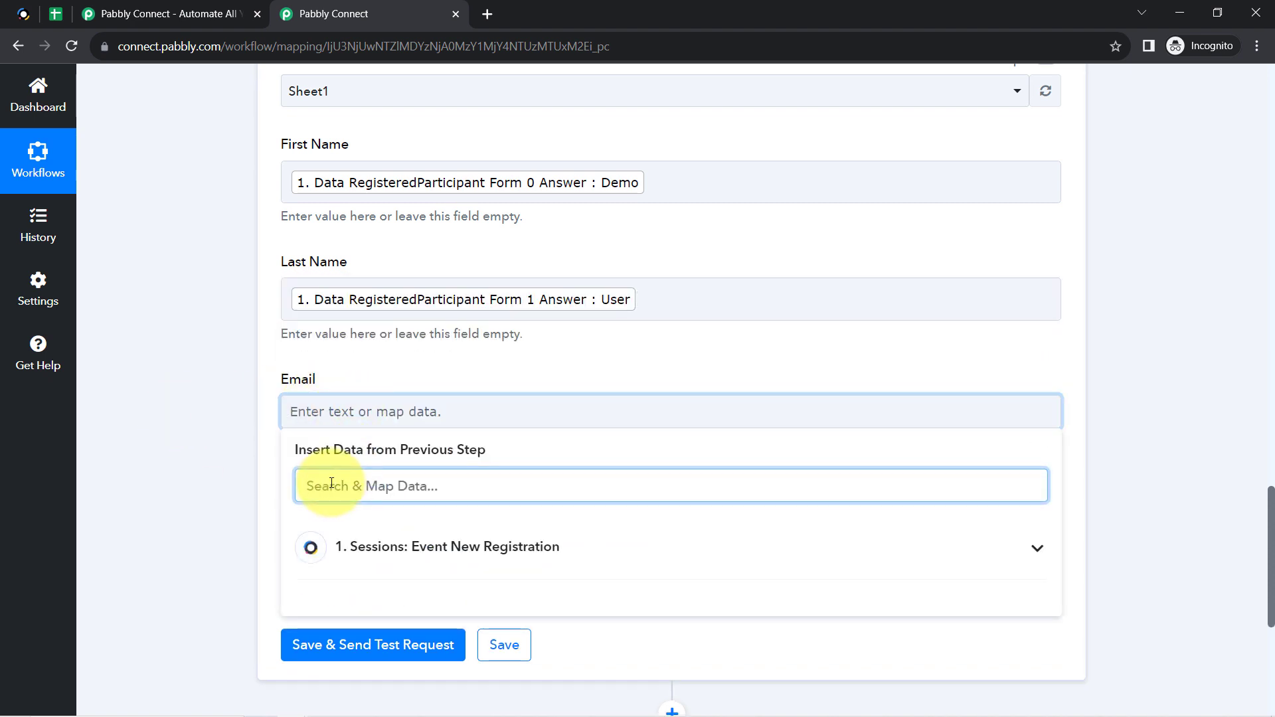
text(@)
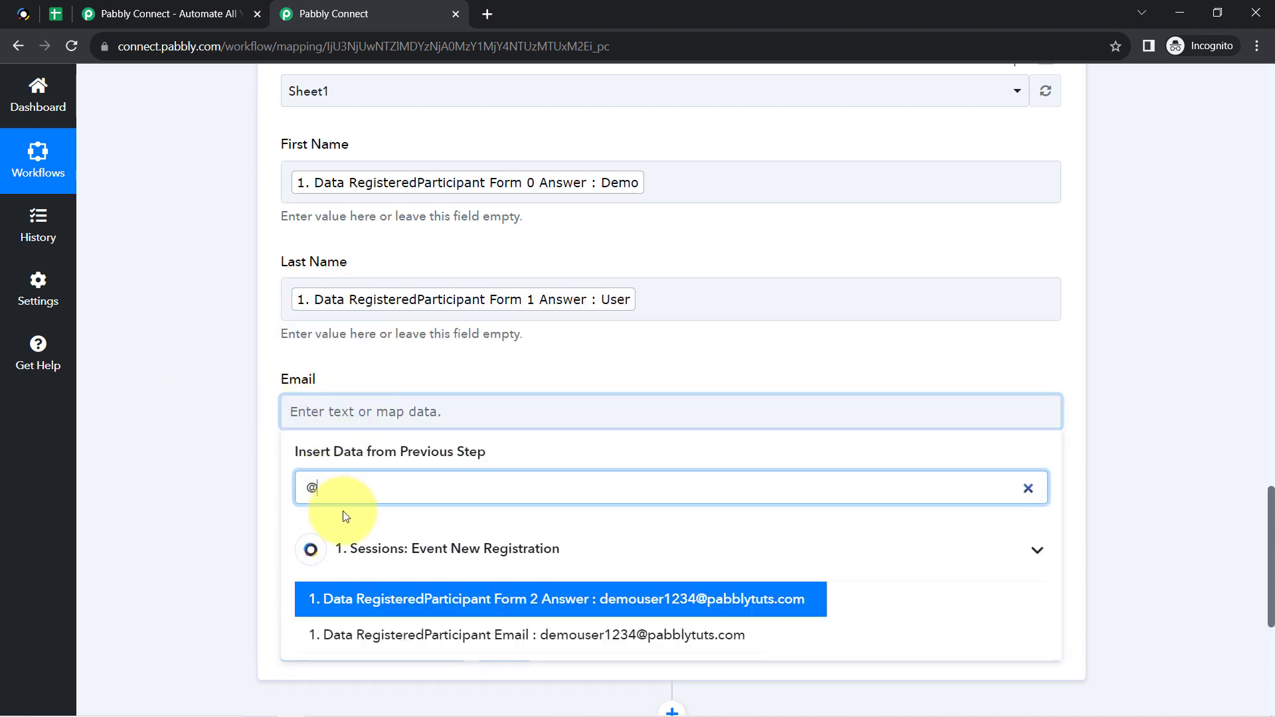
click(599, 605)
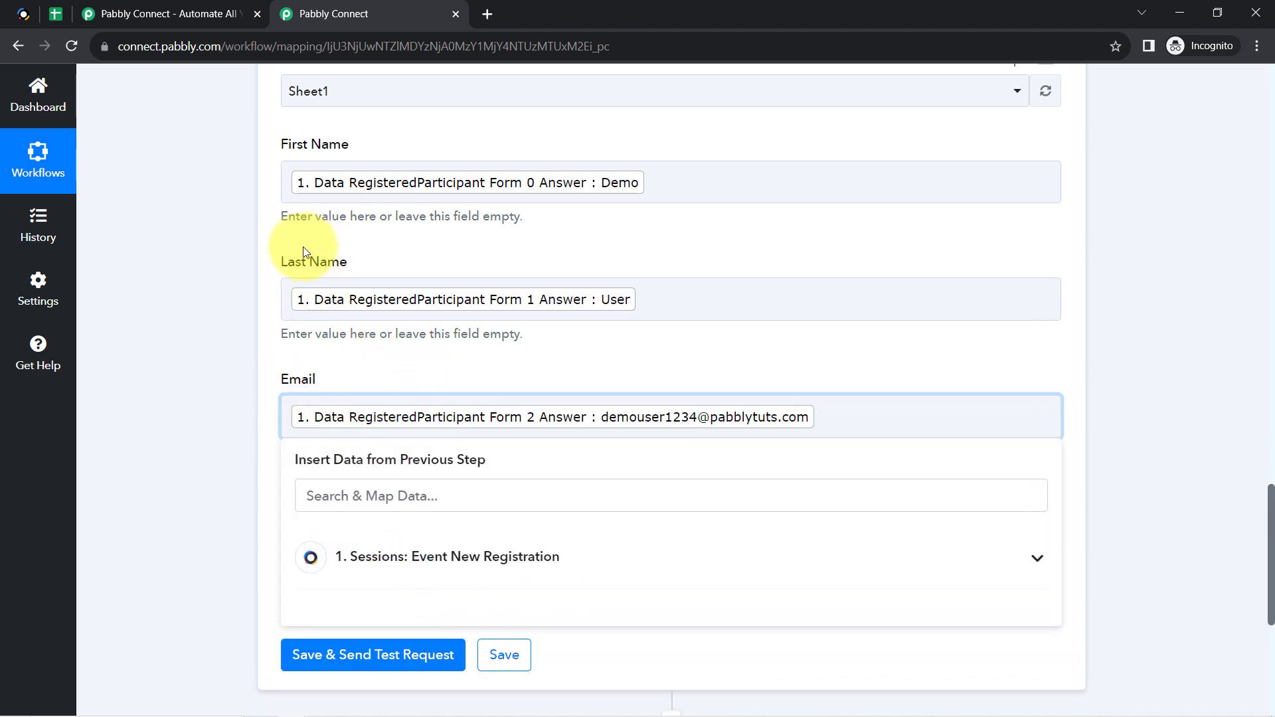
click(318, 378)
click(312, 535)
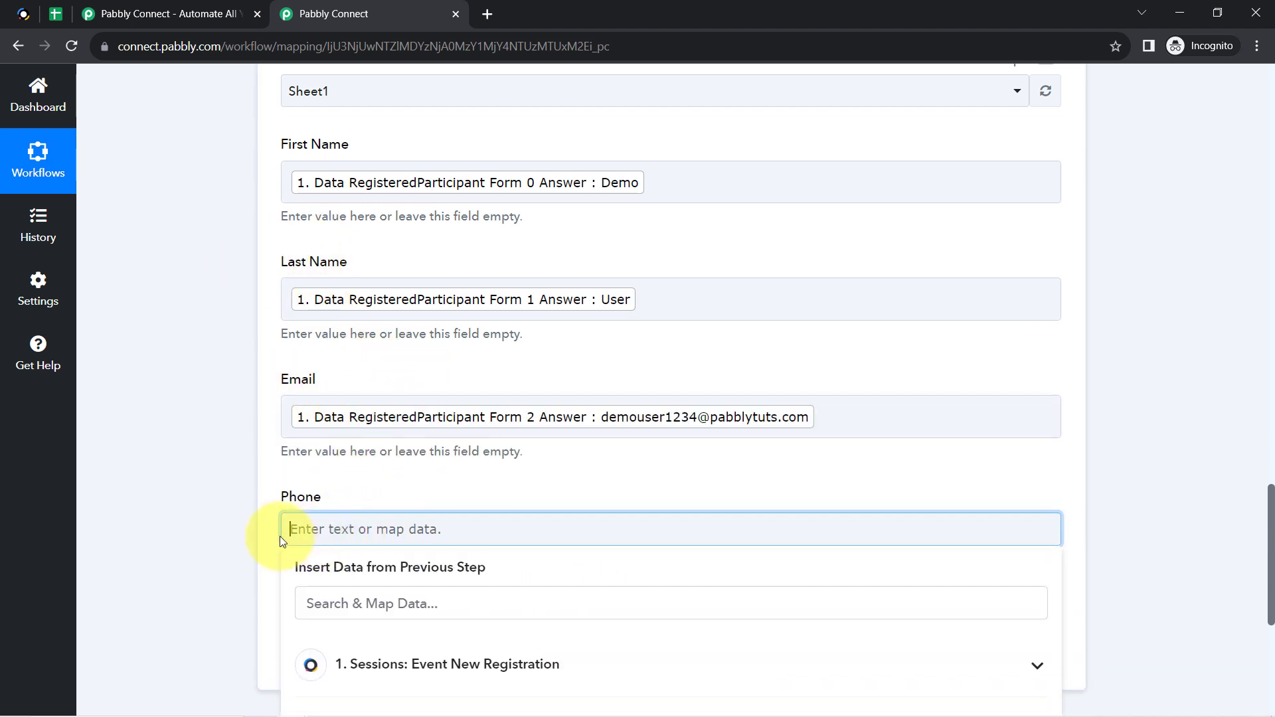
text(456u67i)
drag(379, 529, 281, 528)
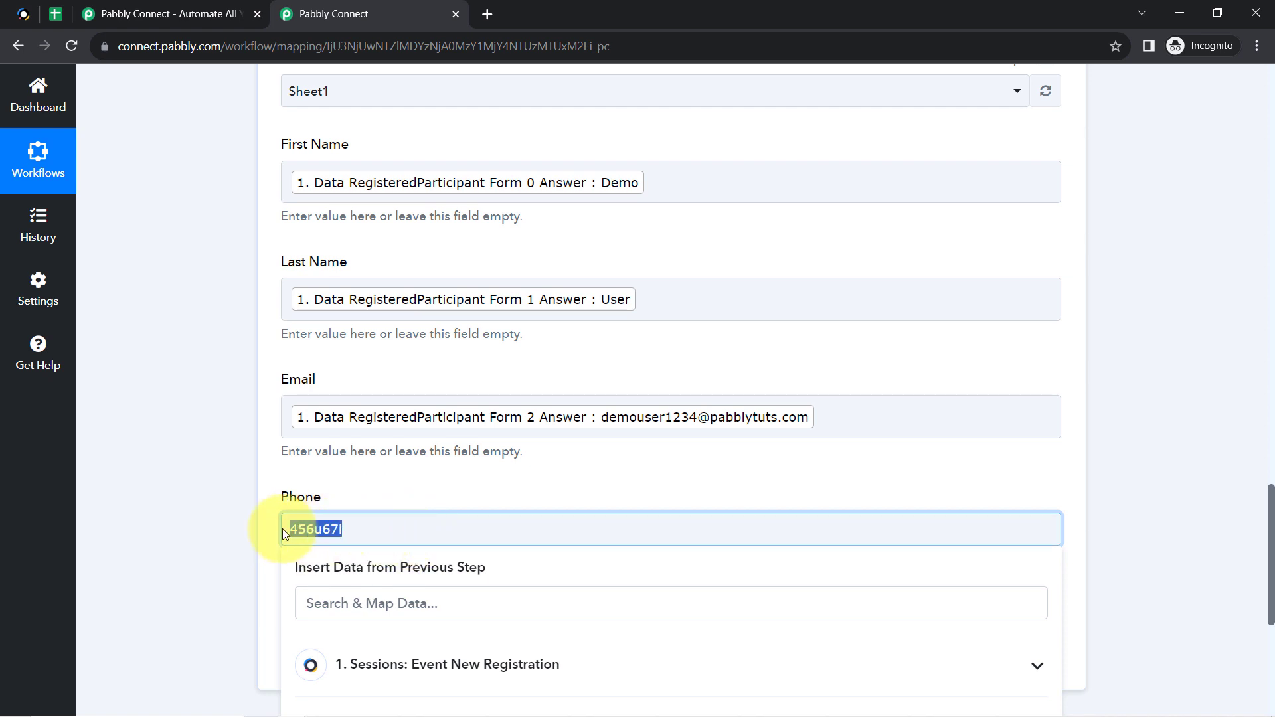
key(BackSpace)
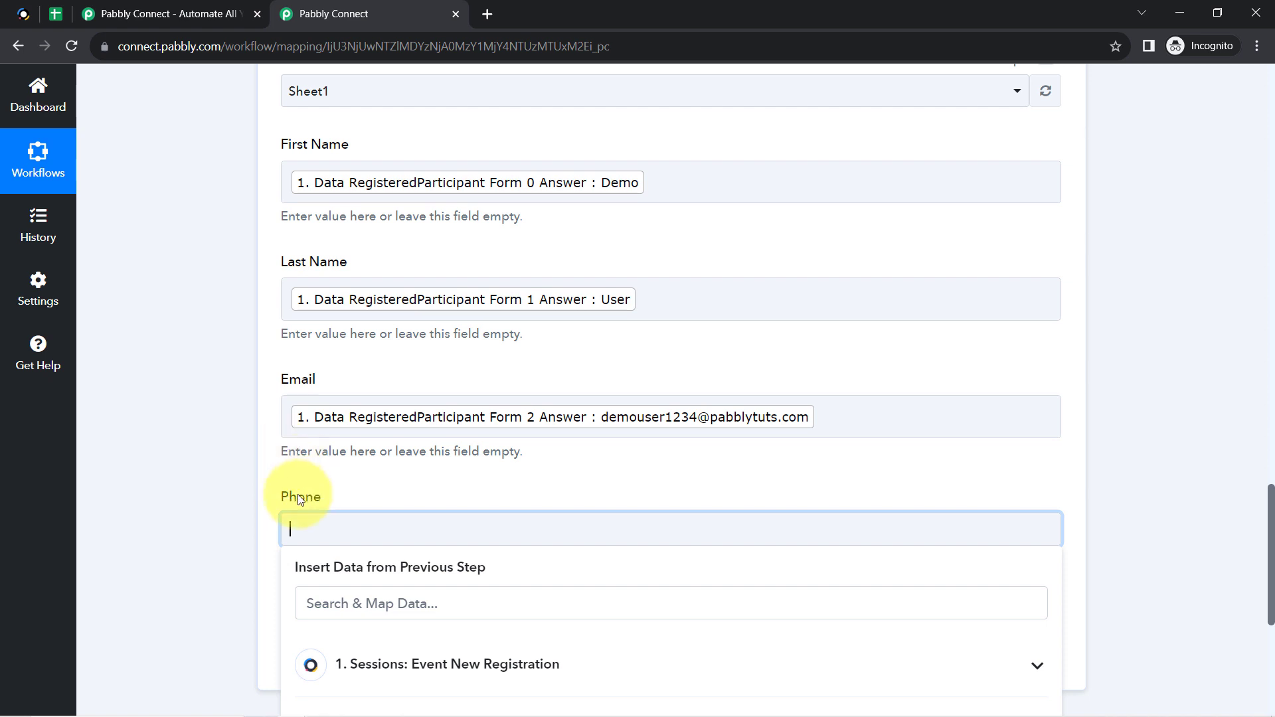
Map the Phone field to the Sessions trigger's RegisteredParticipant Form 3 Answer.
drag(1272, 511, 1272, 645)
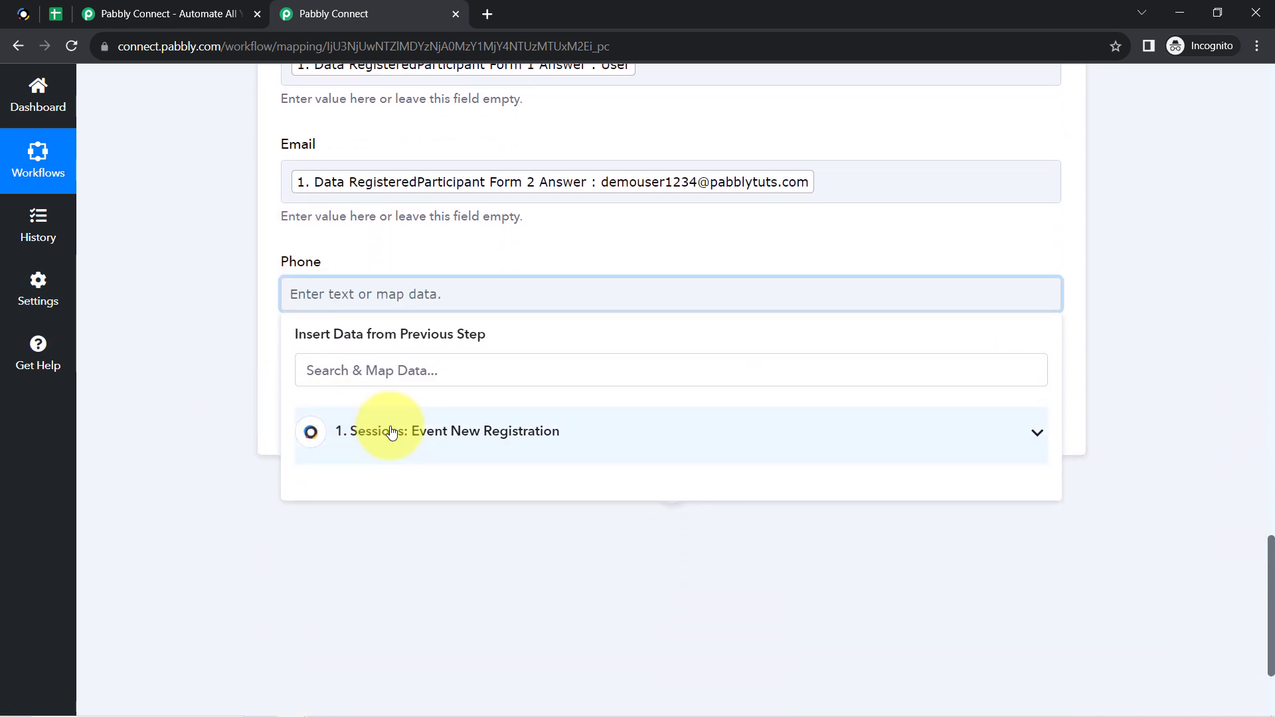
click(369, 430)
click(492, 625)
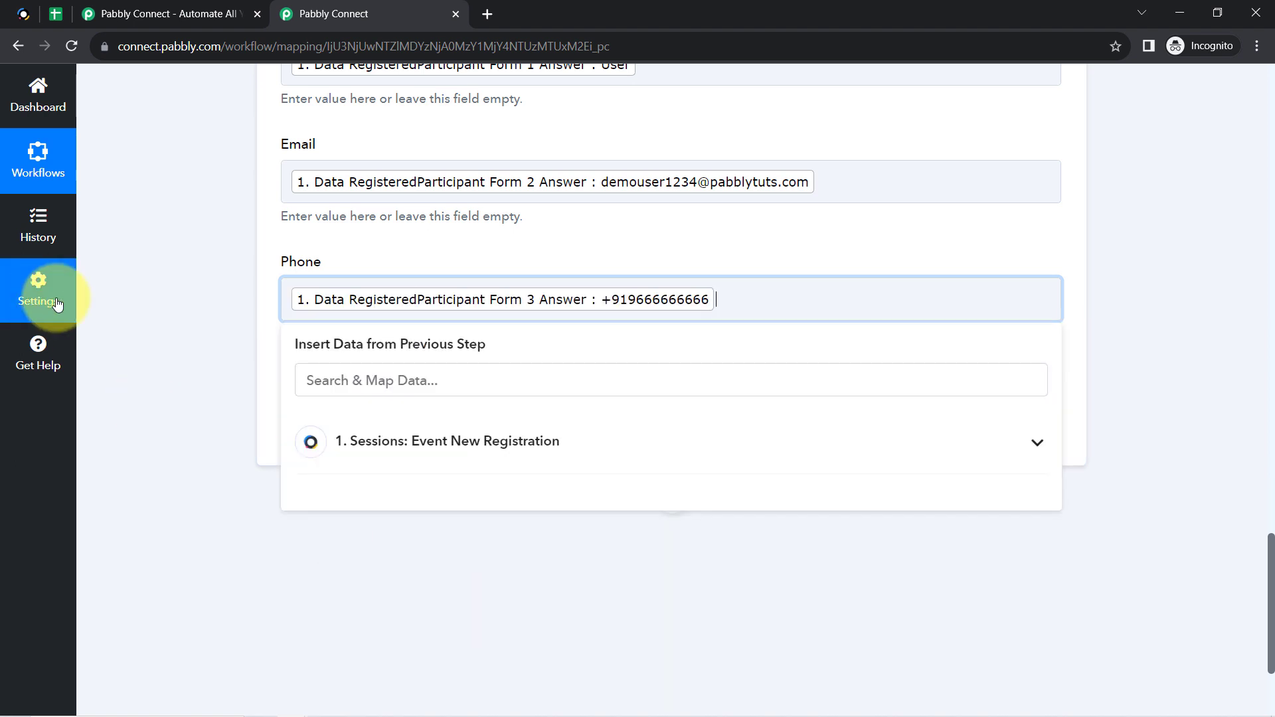
click(200, 306)
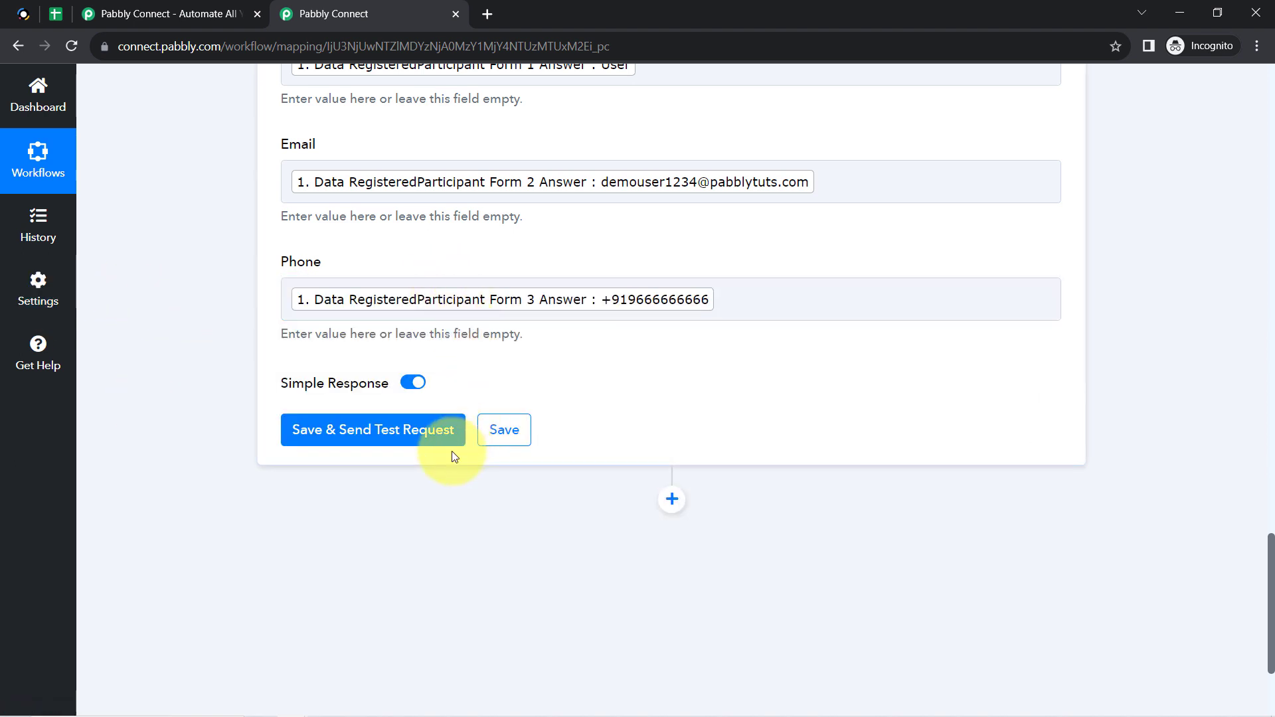
Save the action with a test request, review its response and switch to the Event Registrants sheet in Google Sheets.
click(339, 436)
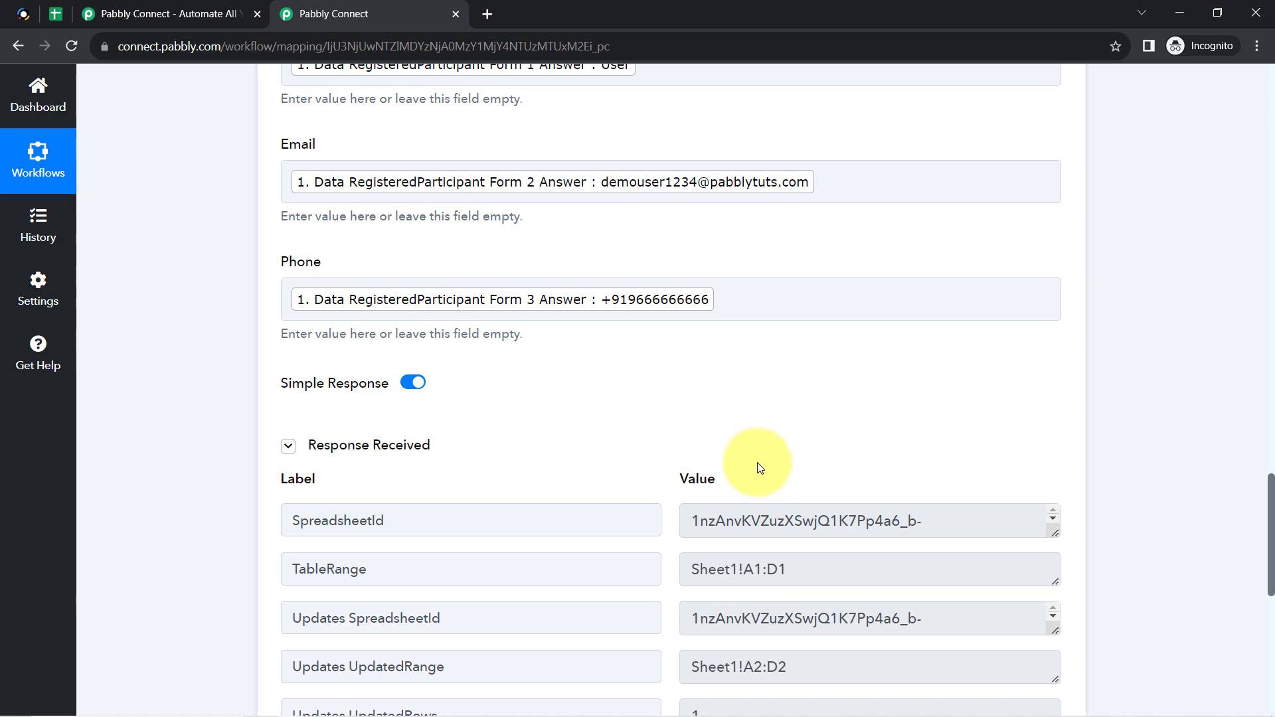
drag(1271, 510, 1268, 564)
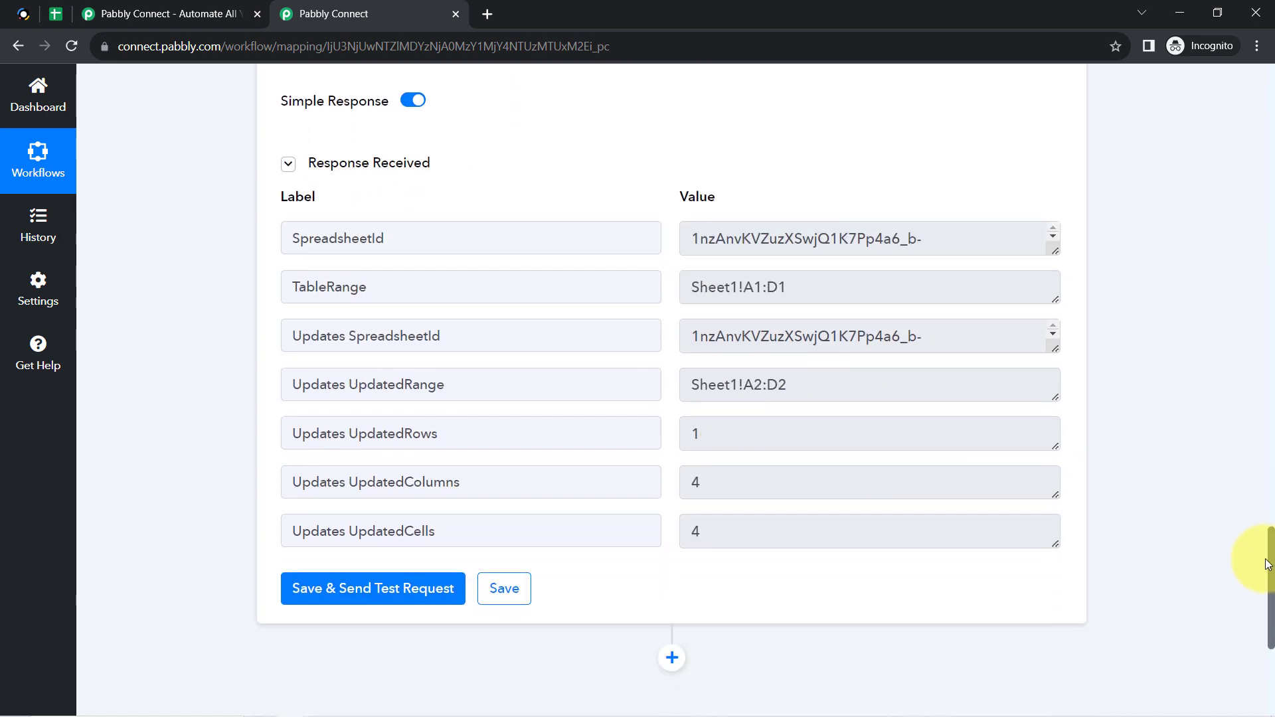
click(56, 14)
click(142, 504)
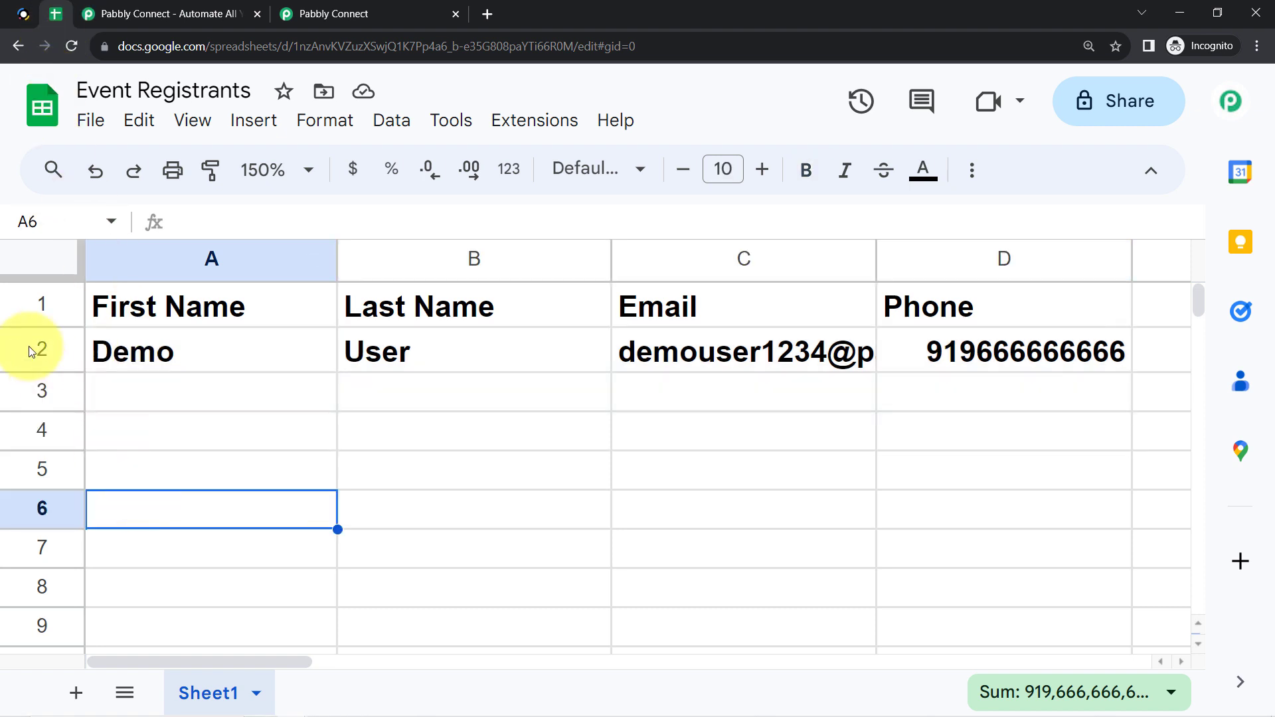
Format row 2 of the Event Registrants sheet as non-bold, left-aligned text with font size 9.
click(30, 349)
click(806, 171)
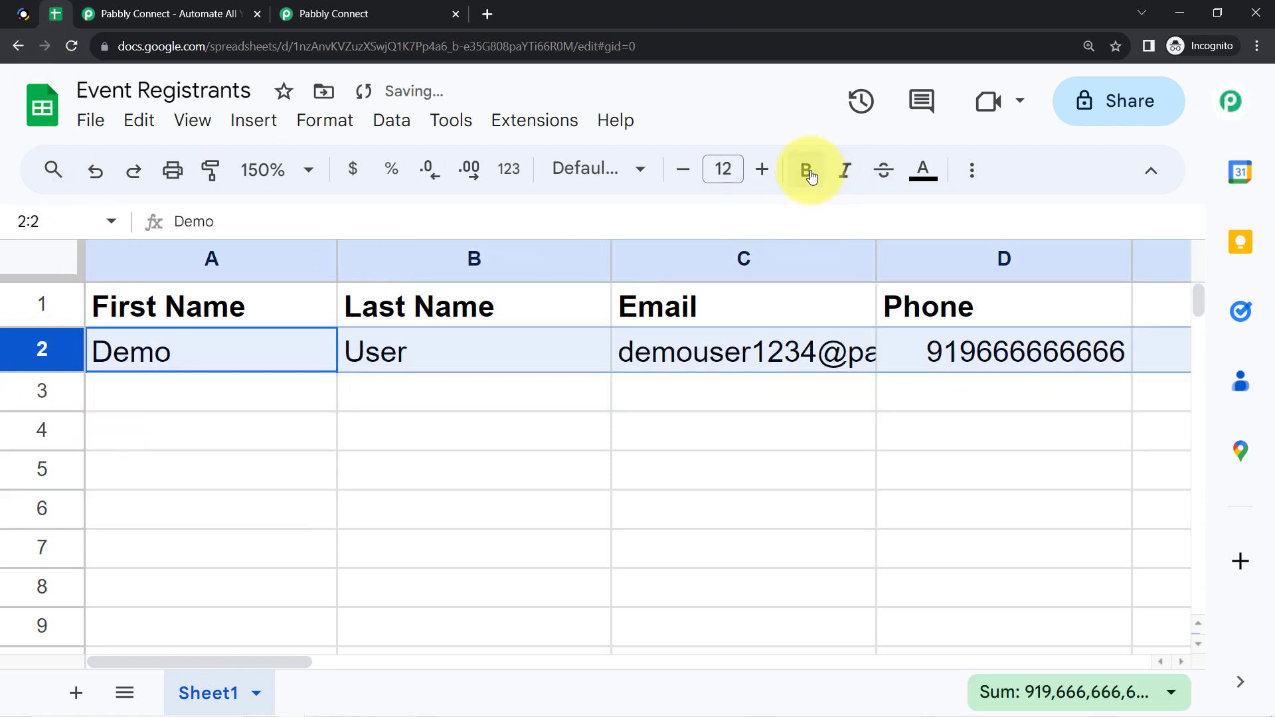
click(687, 174)
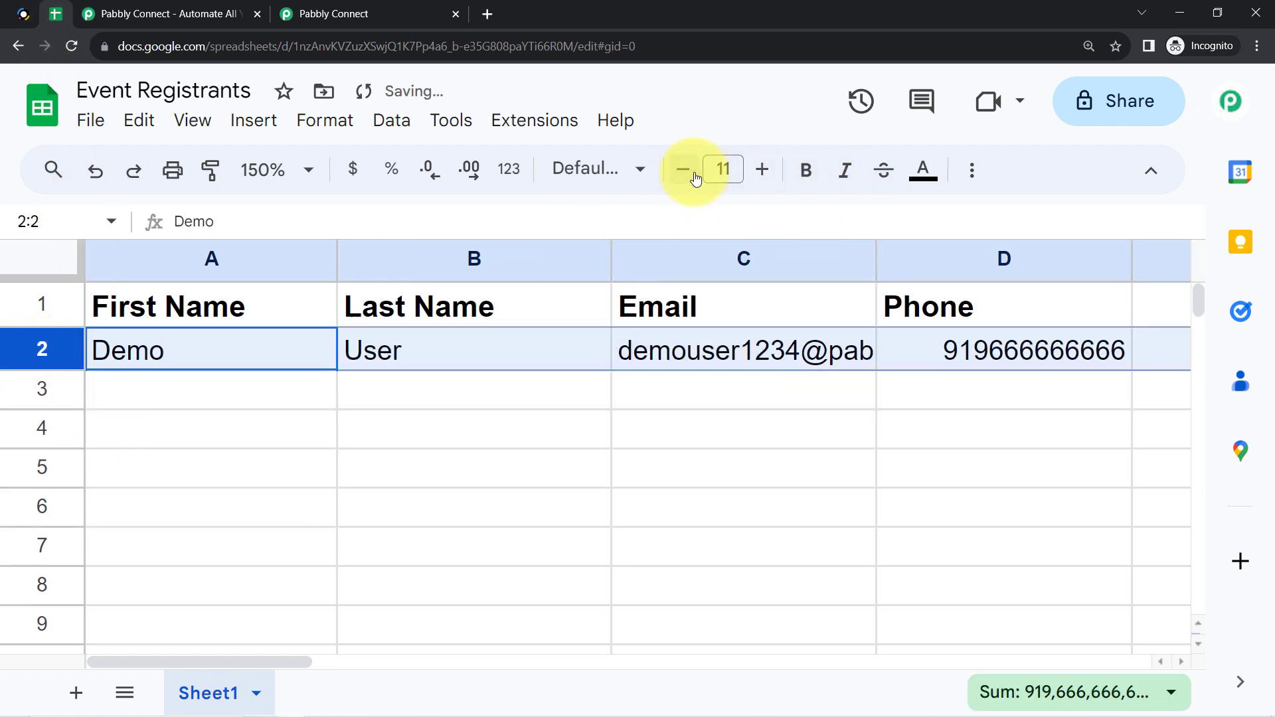
click(973, 174)
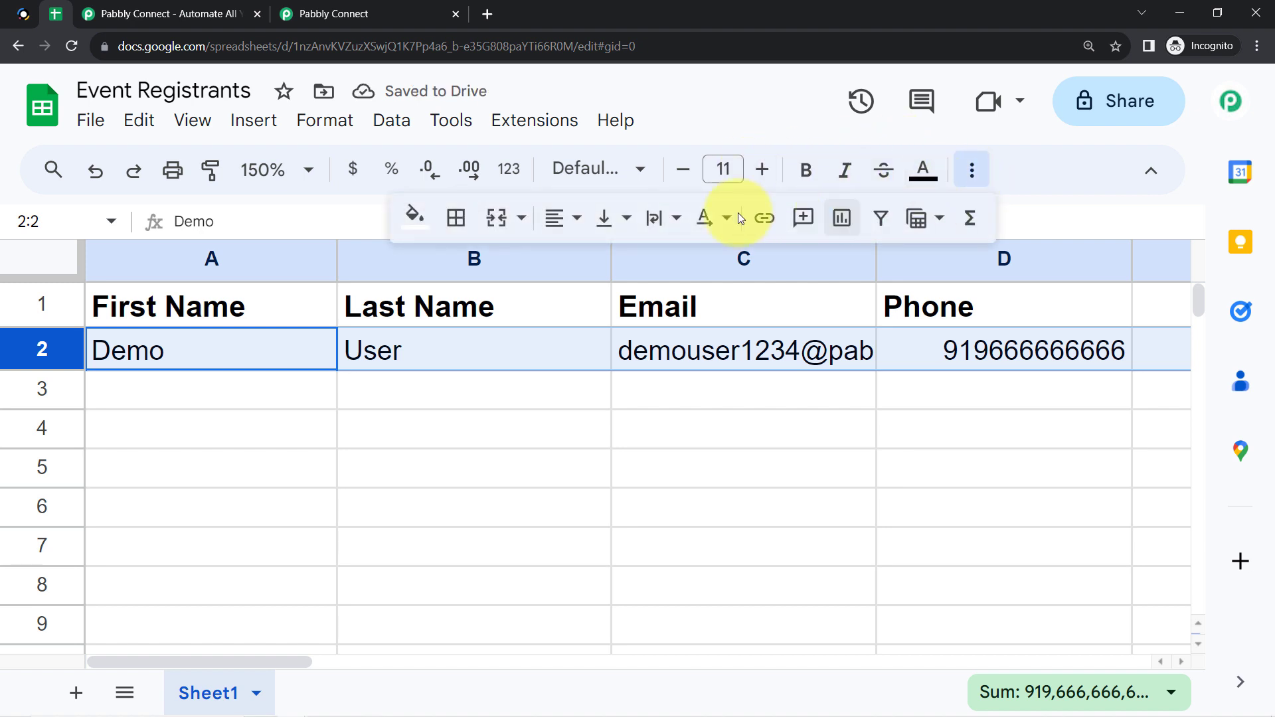
click(558, 221)
click(564, 269)
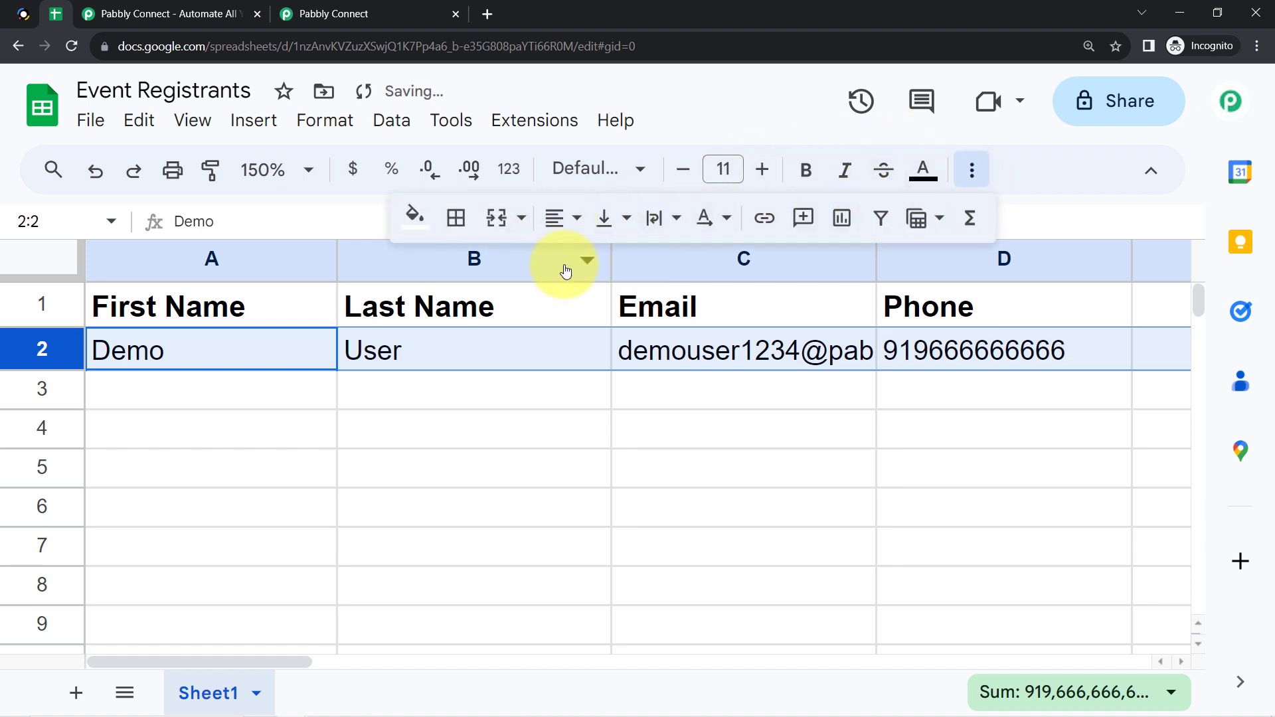
click(676, 177)
click(675, 176)
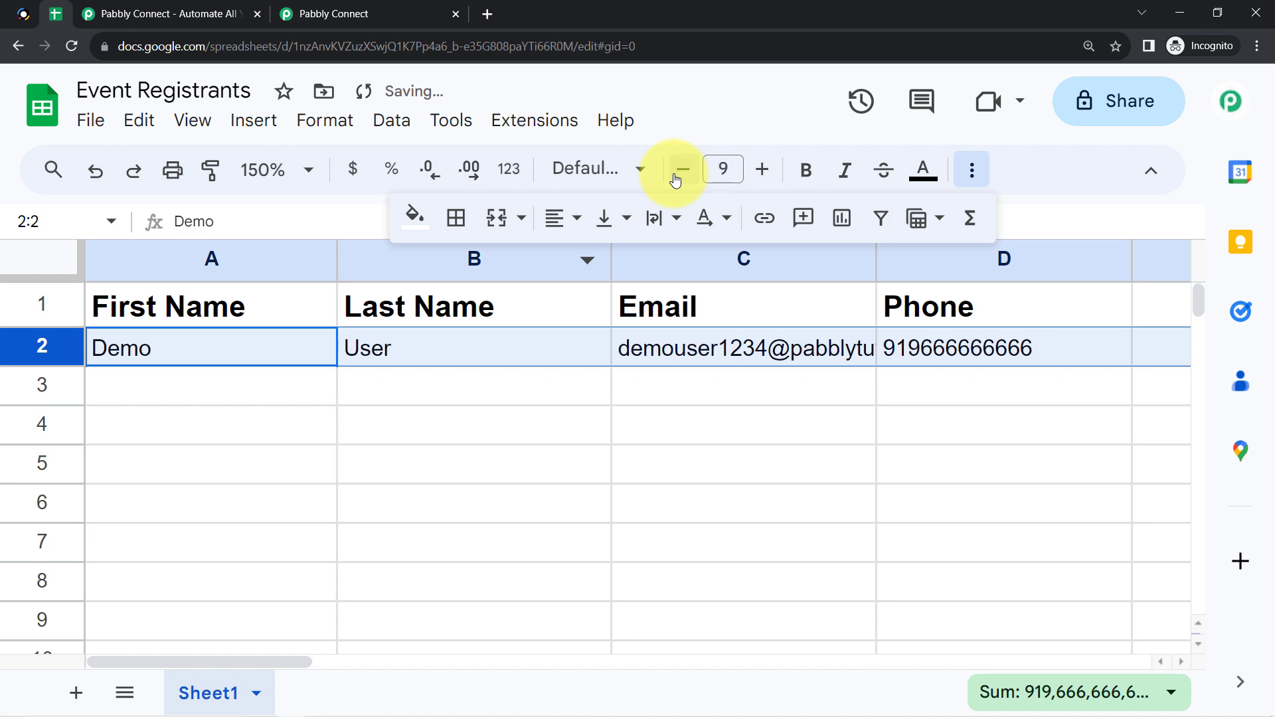
click(476, 416)
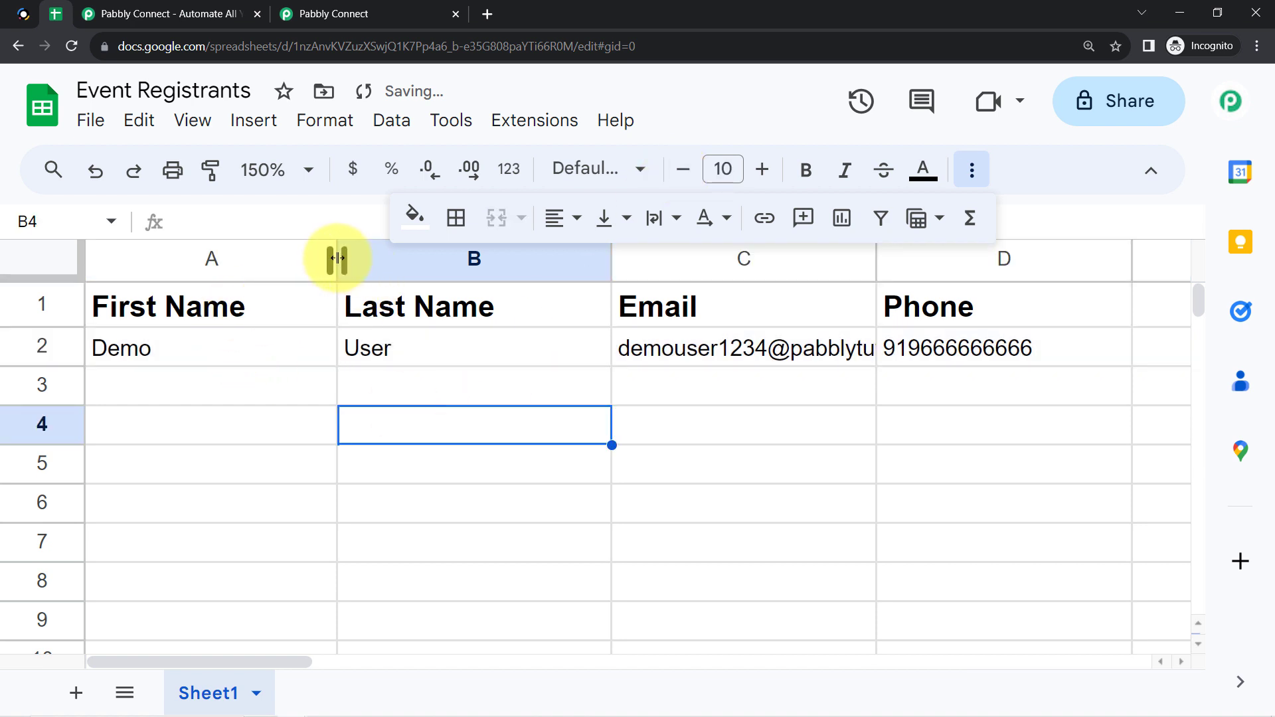
Narrow the First Name and Last Name columns, widen the Email column to fit its full address, and select A2:D2.
drag(338, 258, 292, 259)
click(637, 458)
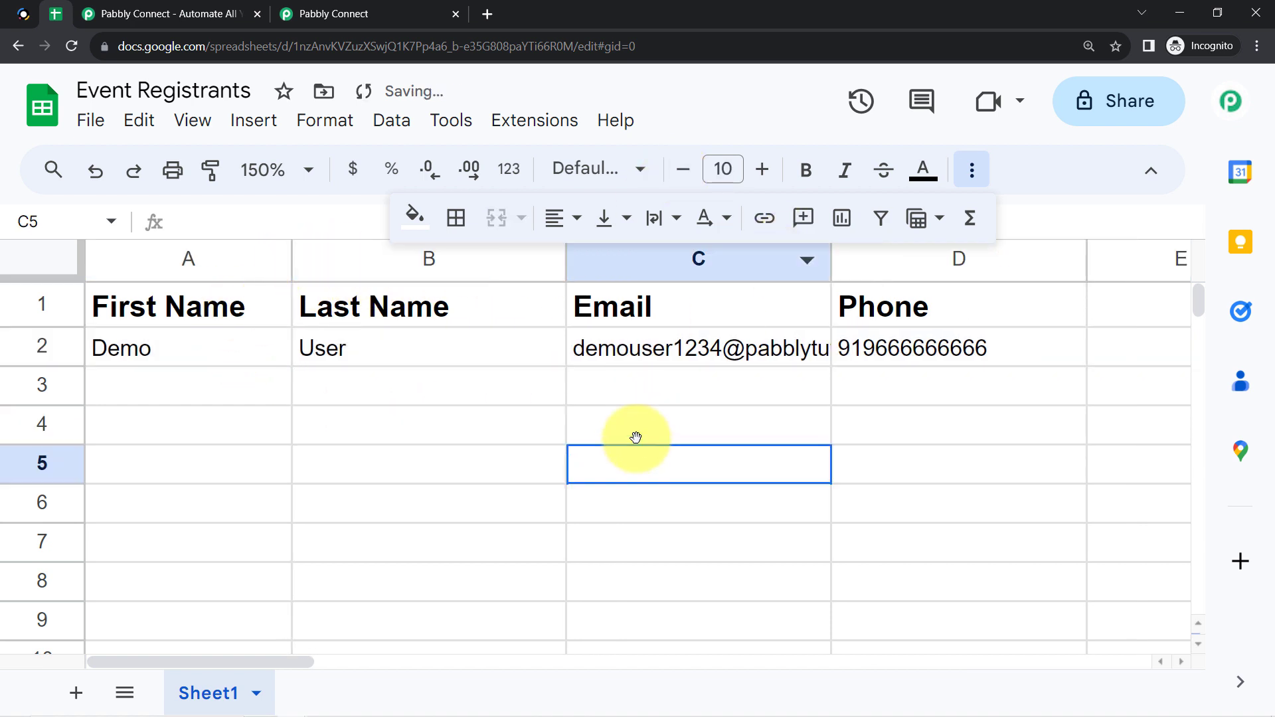
drag(560, 255, 500, 259)
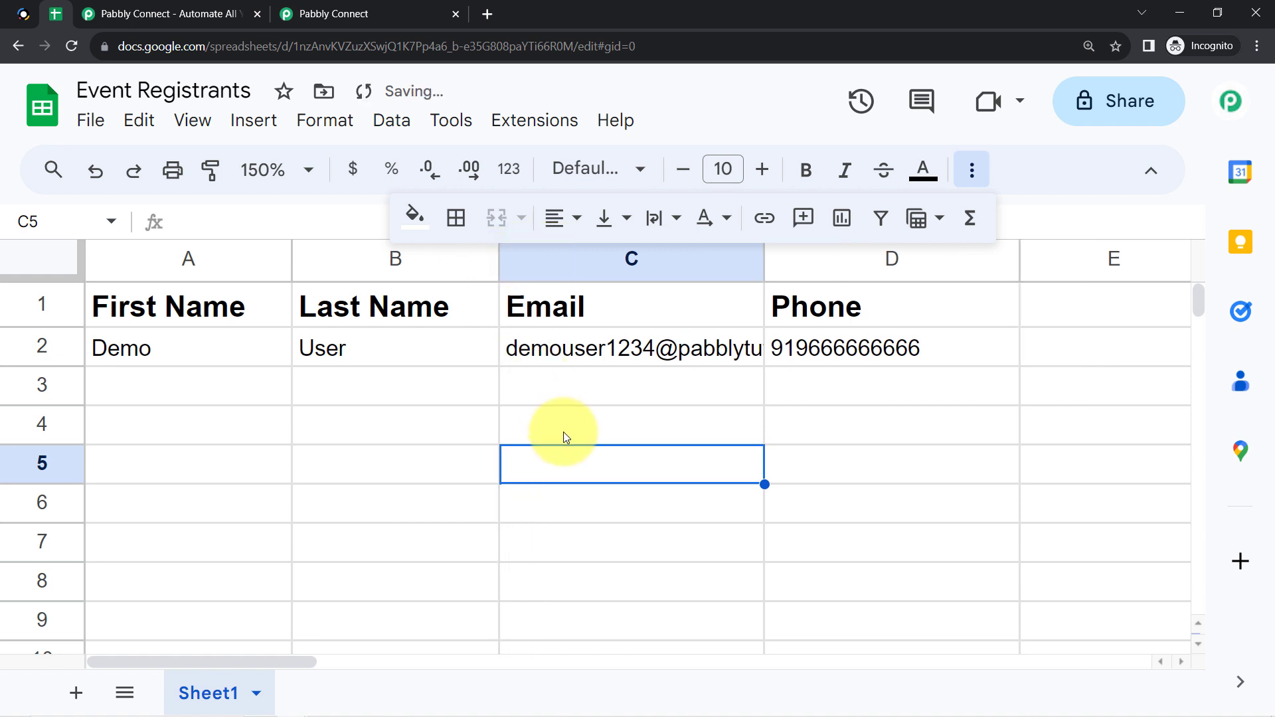
drag(762, 256, 848, 260)
click(611, 436)
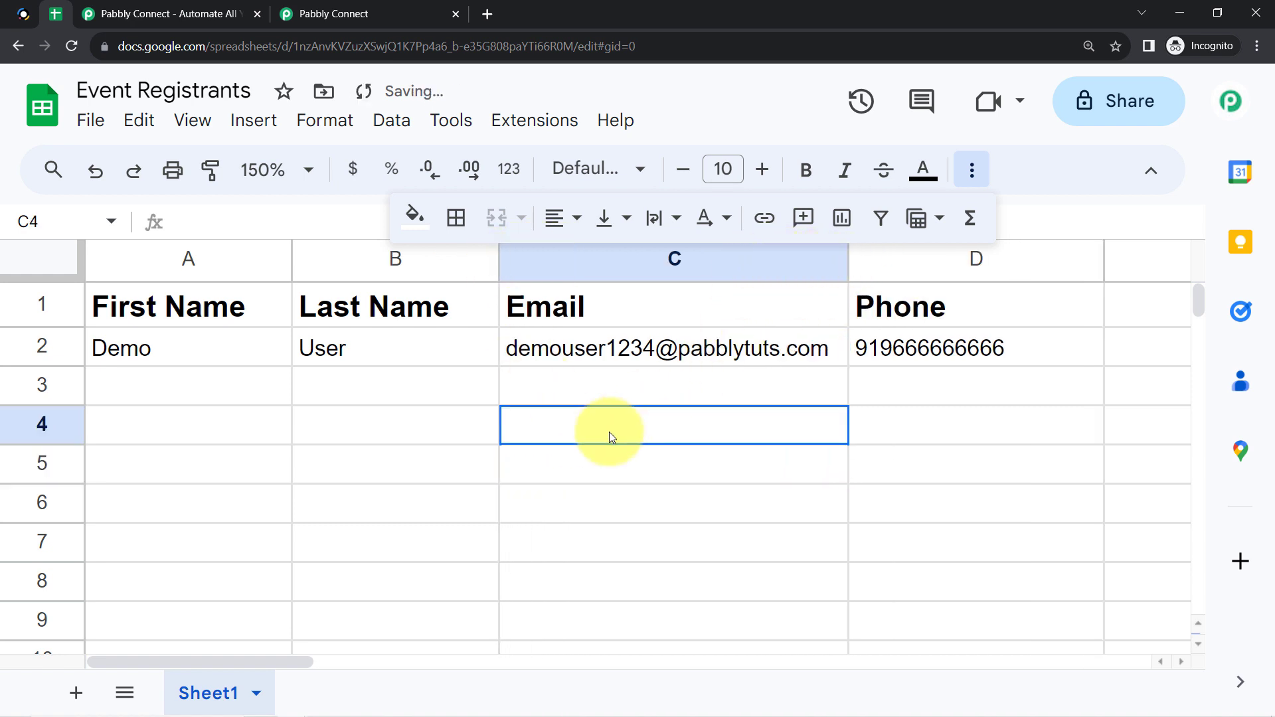
click(964, 173)
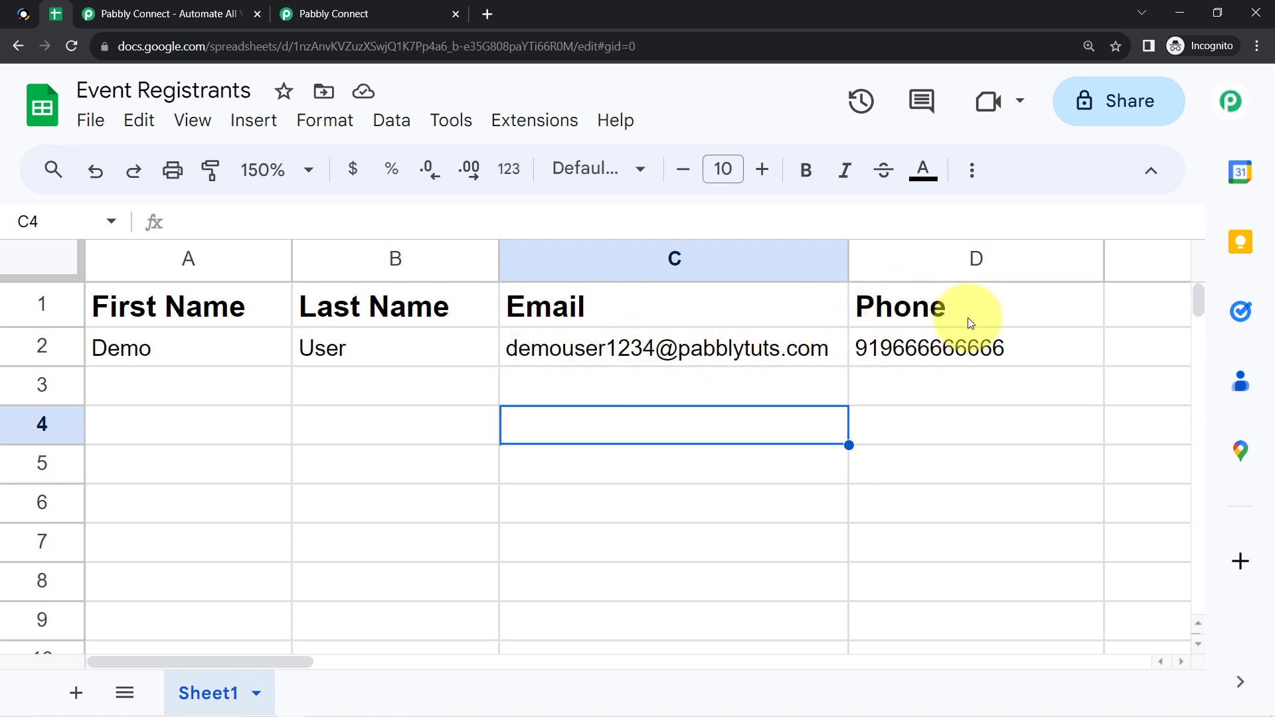
drag(271, 358, 943, 352)
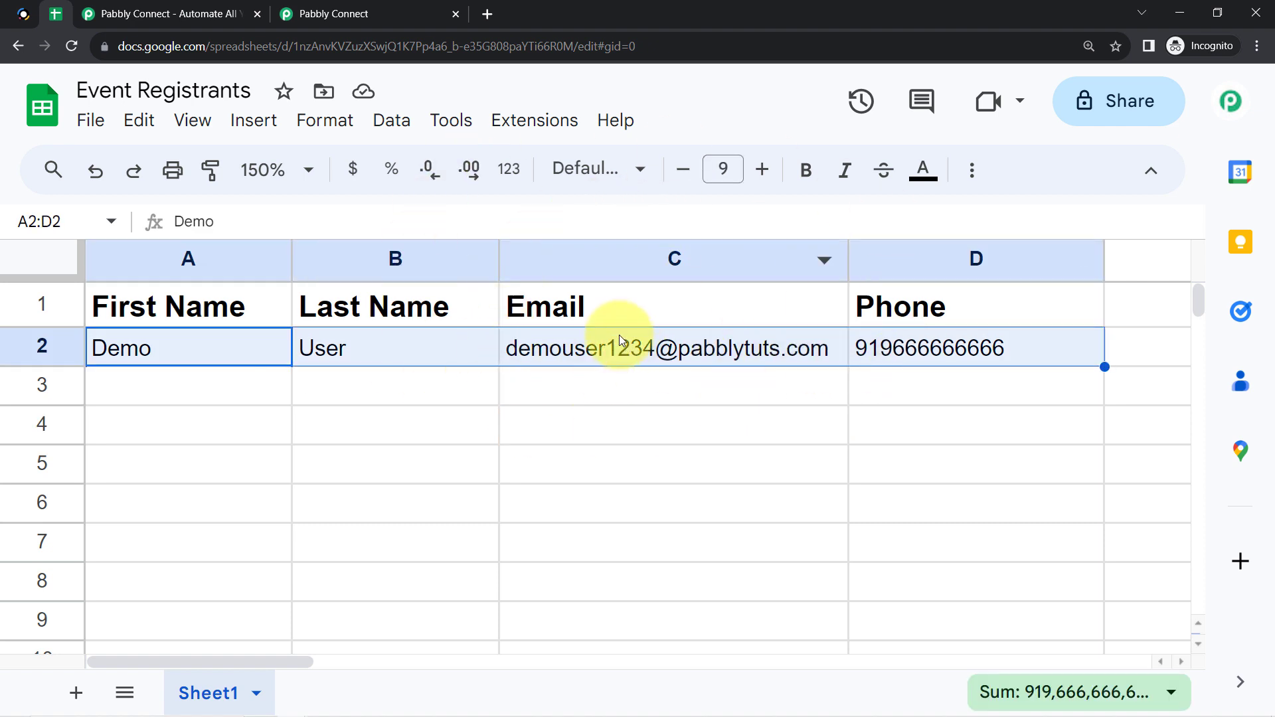
Return to the workflow in Pabbly Connect and collapse both the Sessions trigger and the Google Sheets action.
click(332, 8)
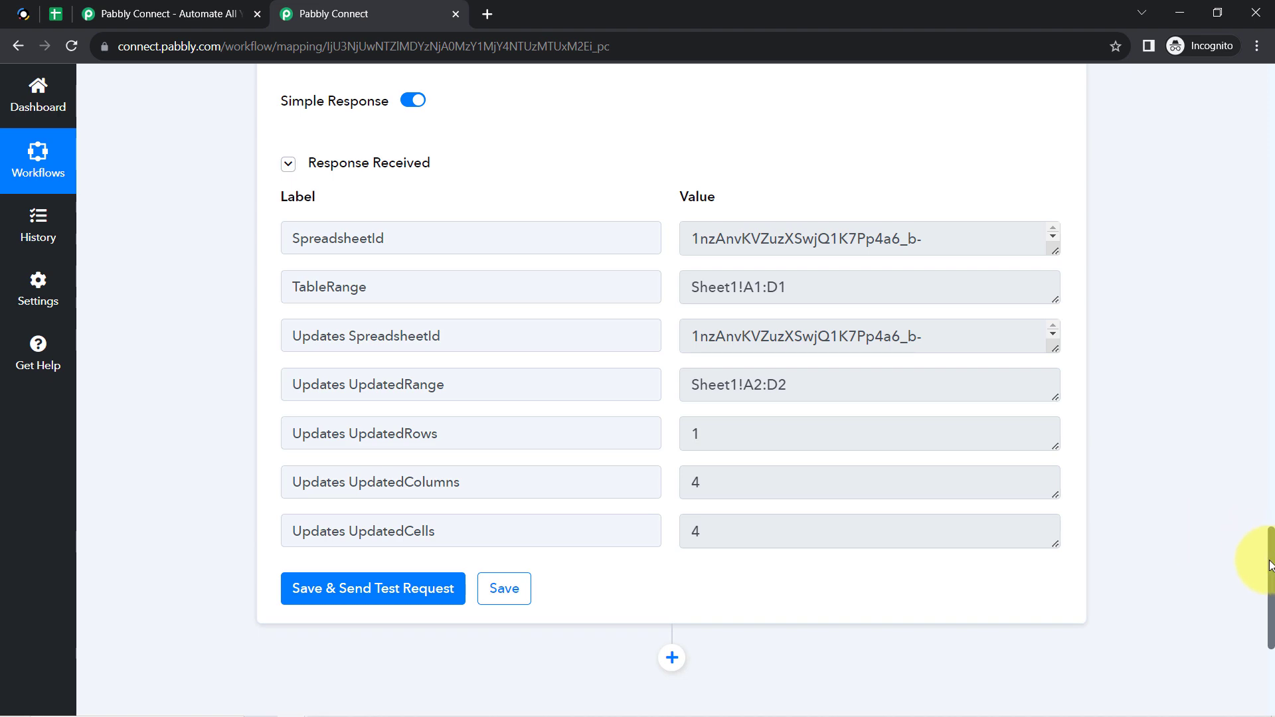
drag(1272, 568, 1254, 69)
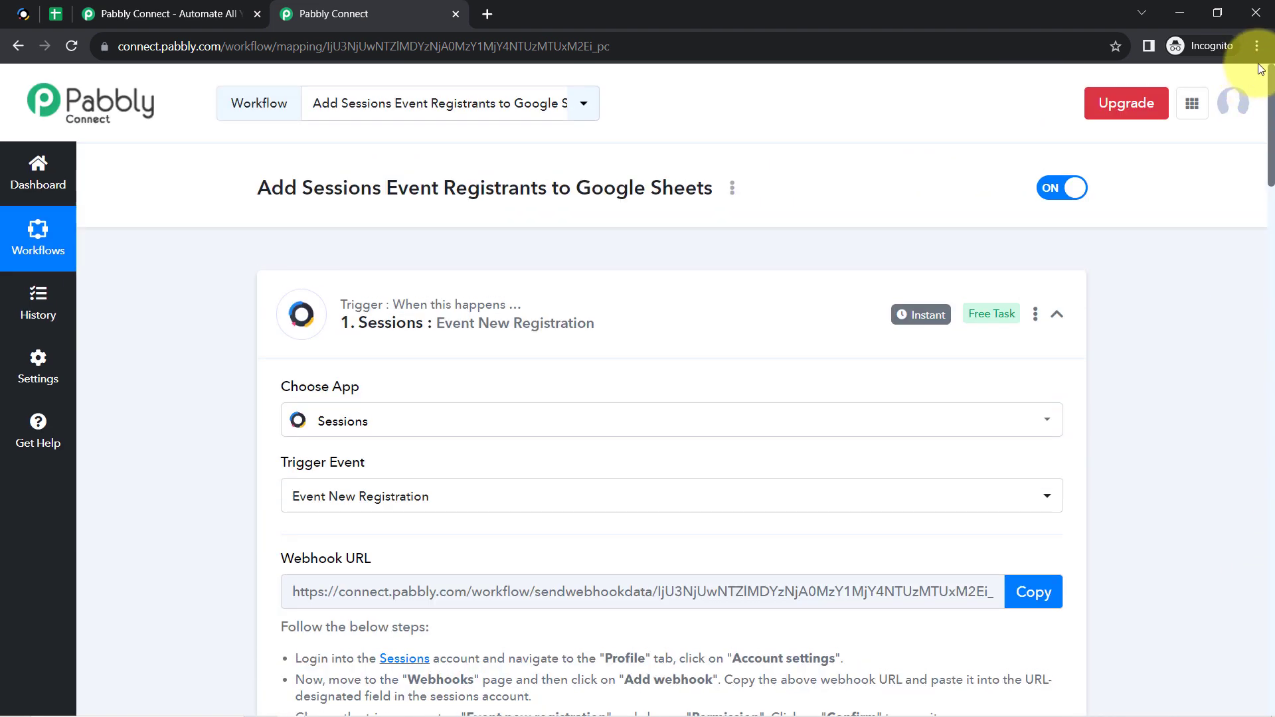
click(456, 327)
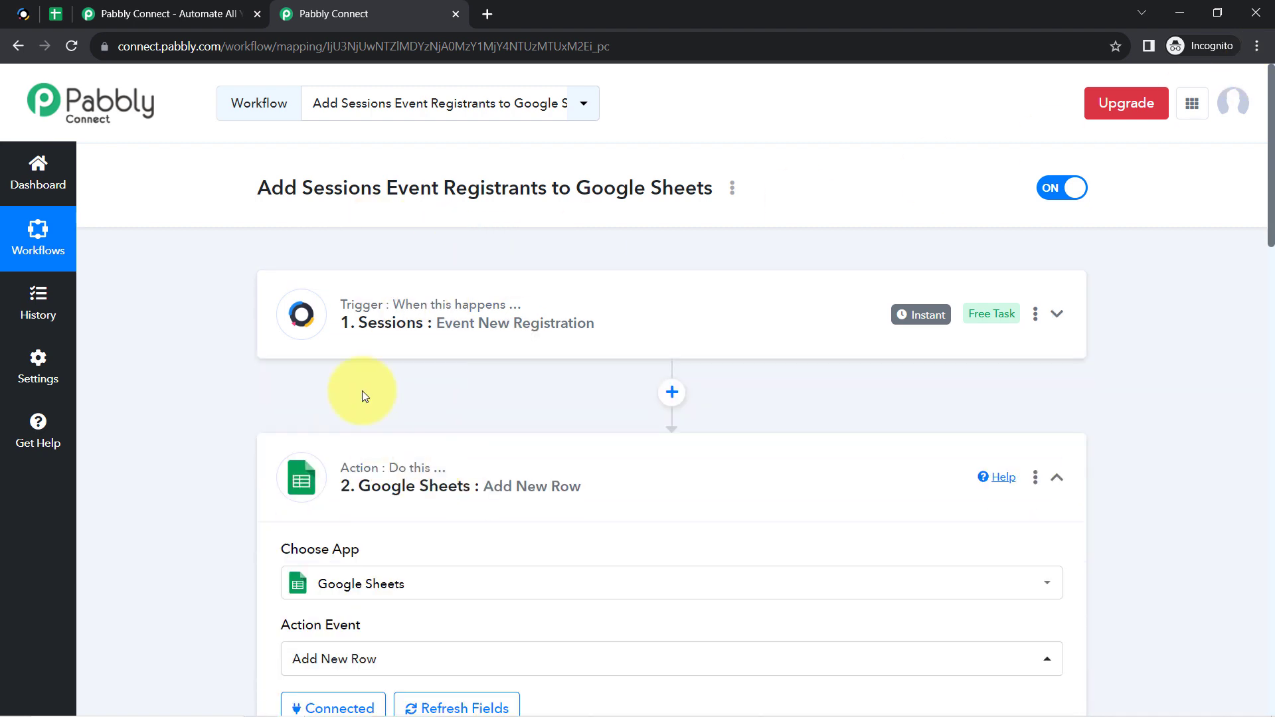
click(428, 495)
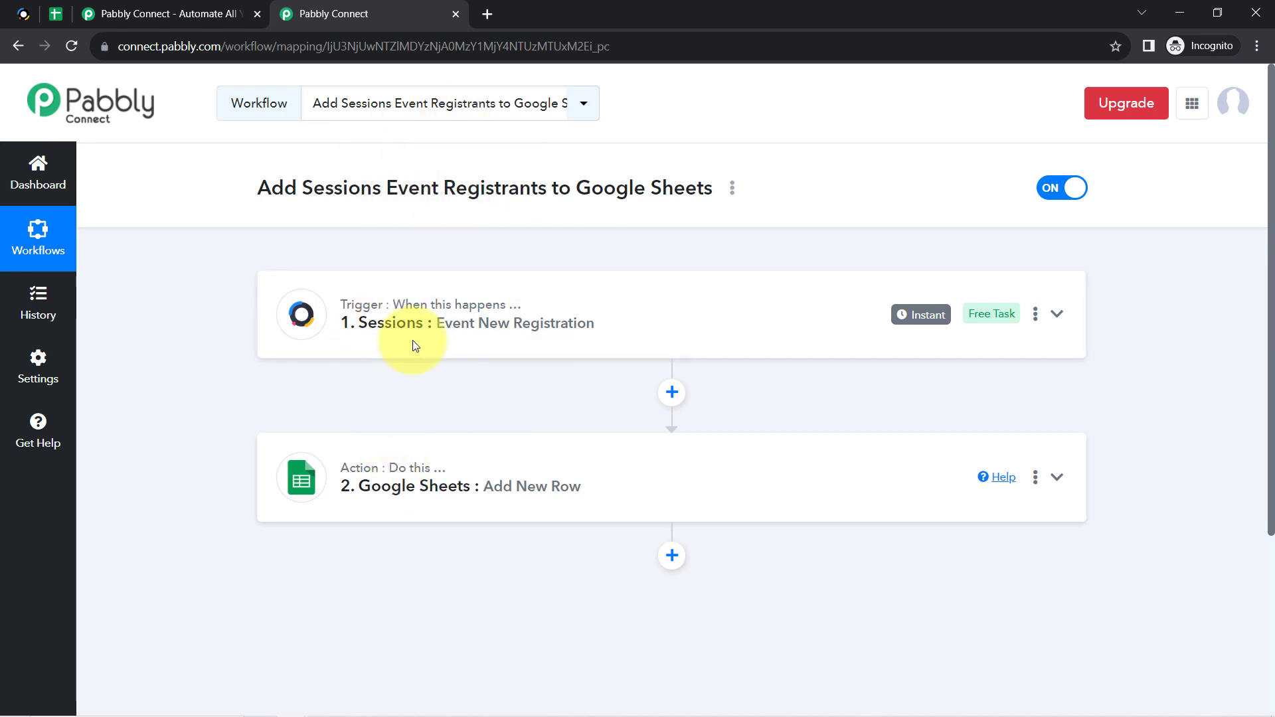
Copy the share link of the Add Sessions Event Registrants to Google Sheets workflow and close the sharing dialog.
click(733, 190)
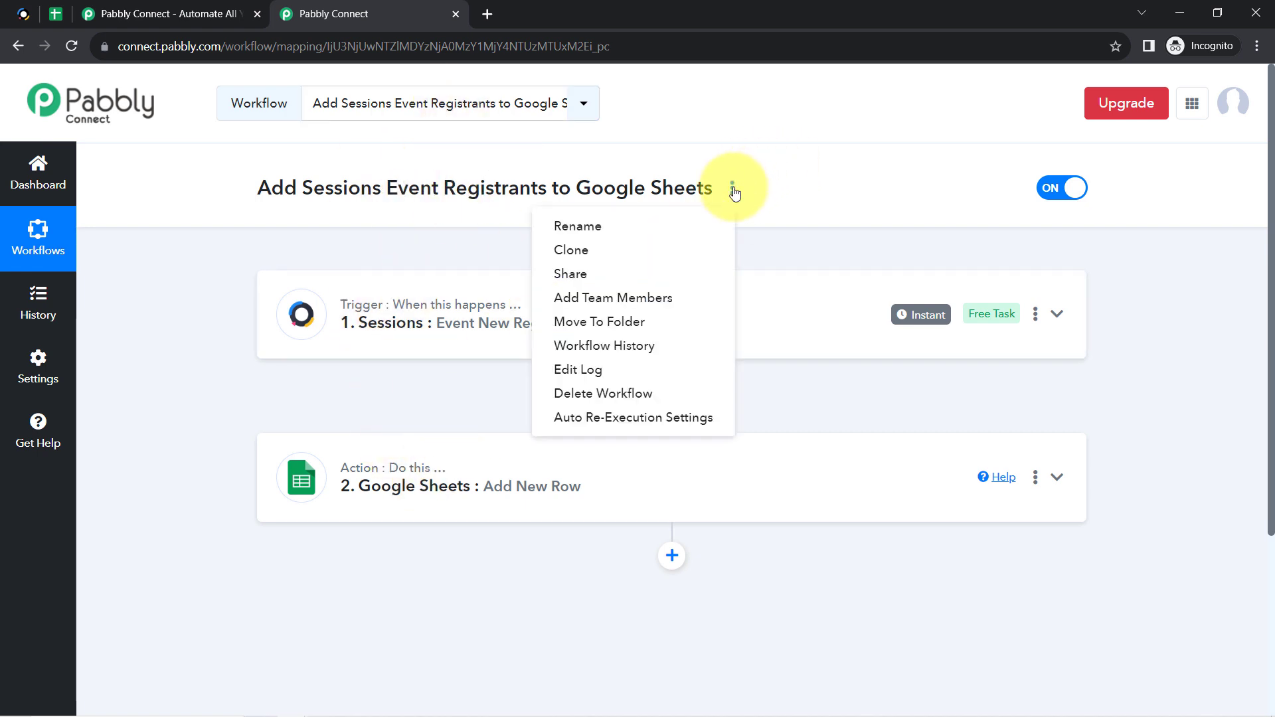
click(599, 274)
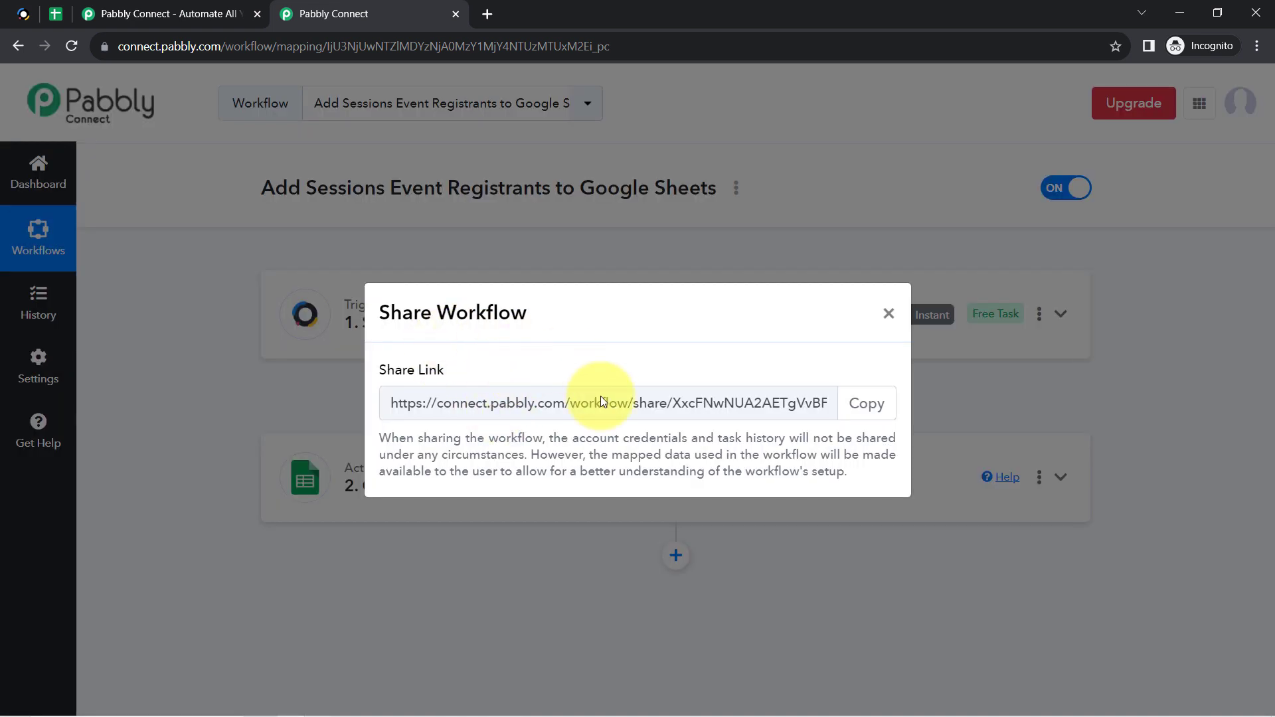
click(867, 403)
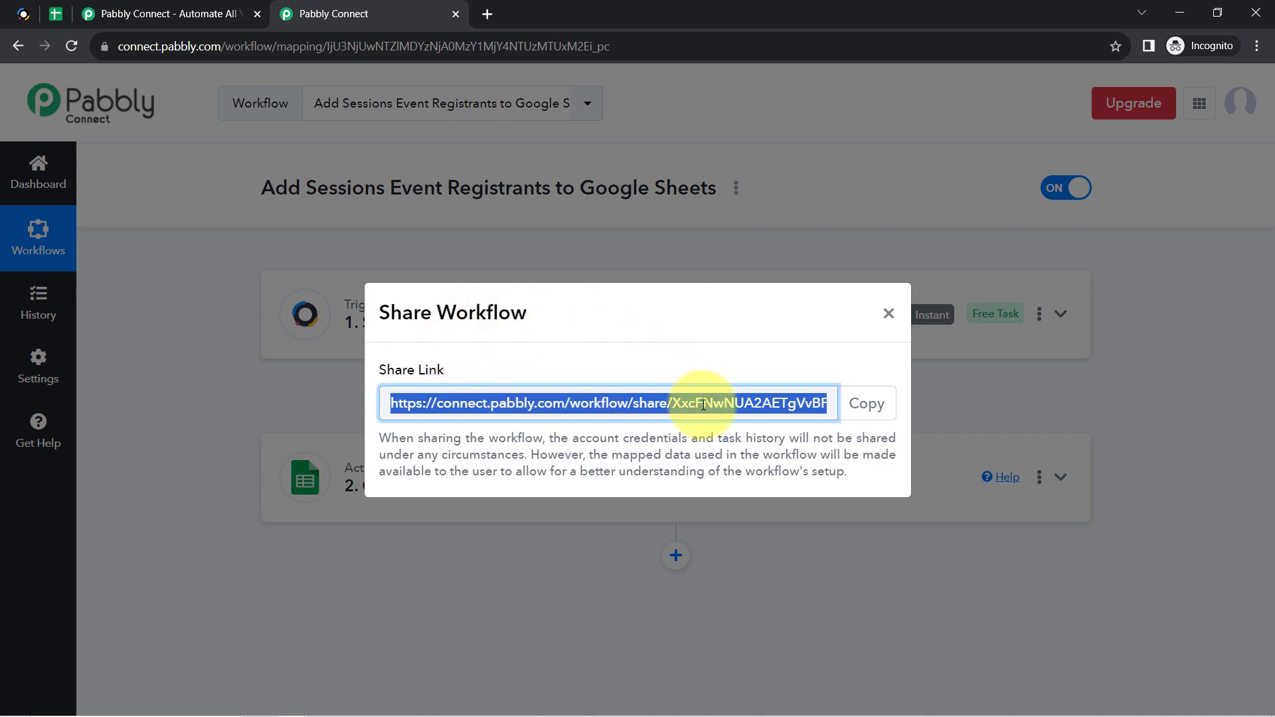
click(888, 313)
mouse_move(407, 474)
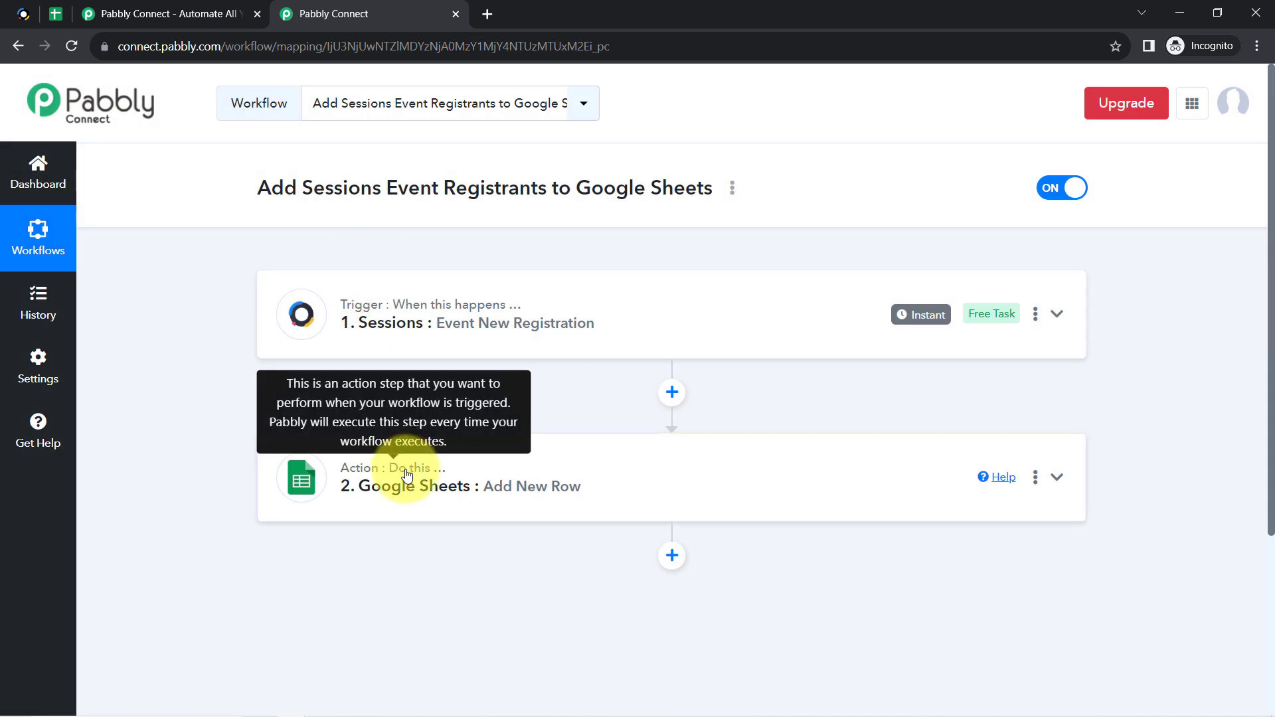